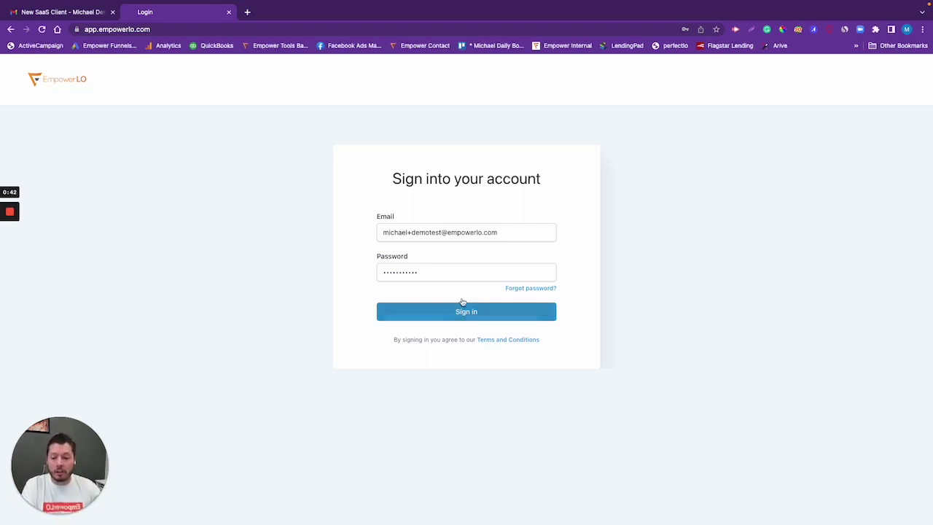
- Sign in and confirm the six-digit security code sent by email
left_click(472, 313)
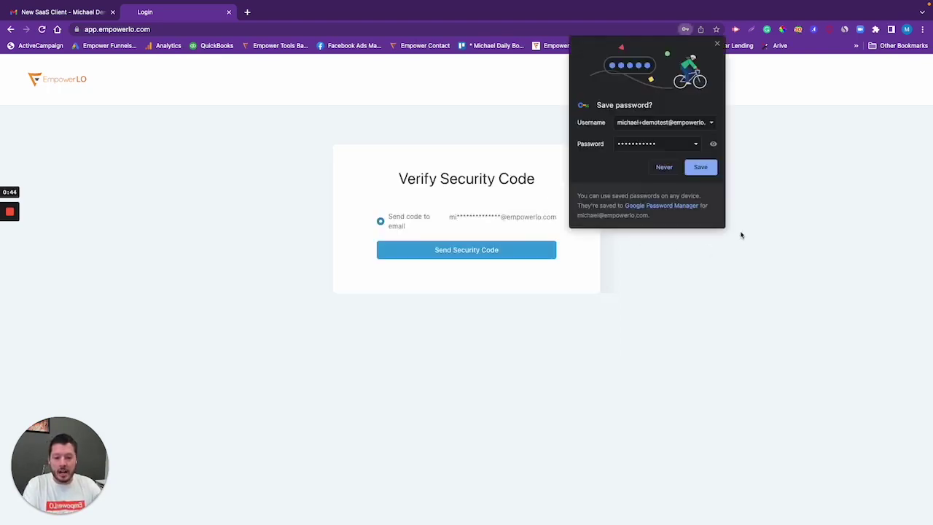
left_click(461, 250)
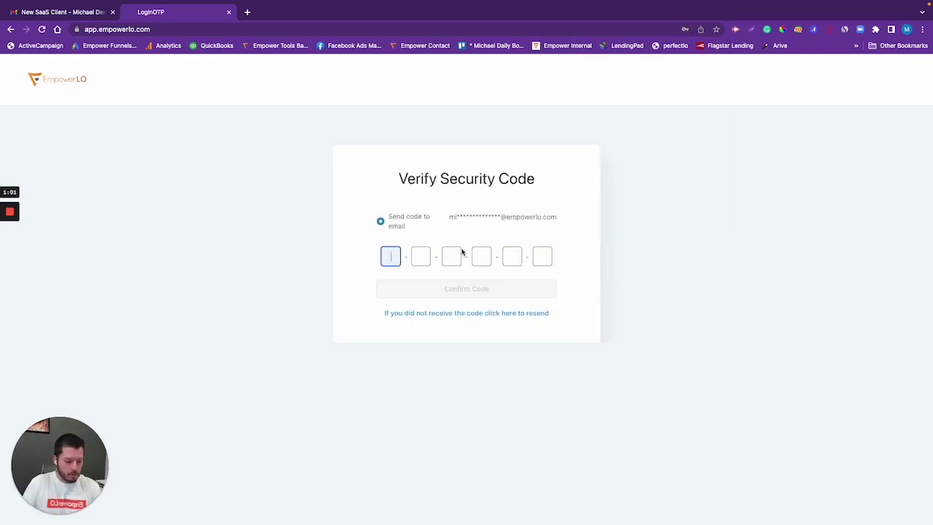
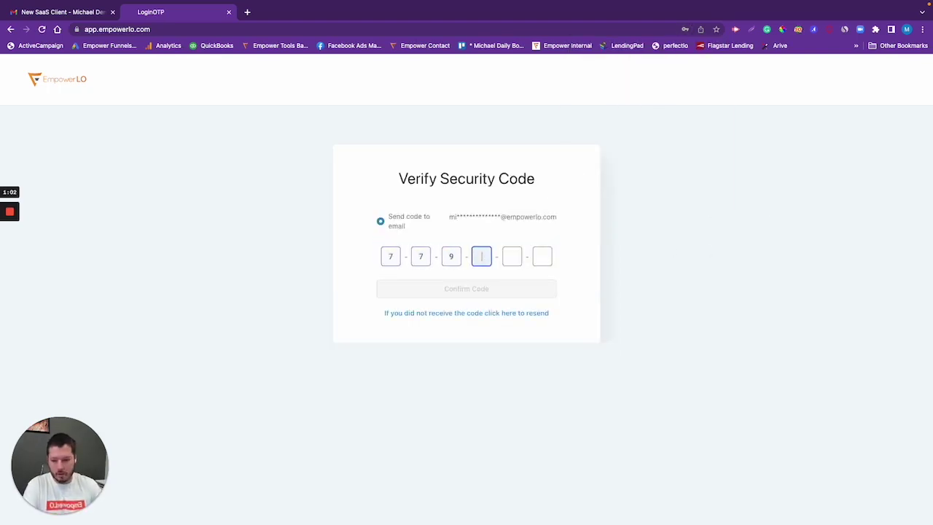
left_click(457, 284)
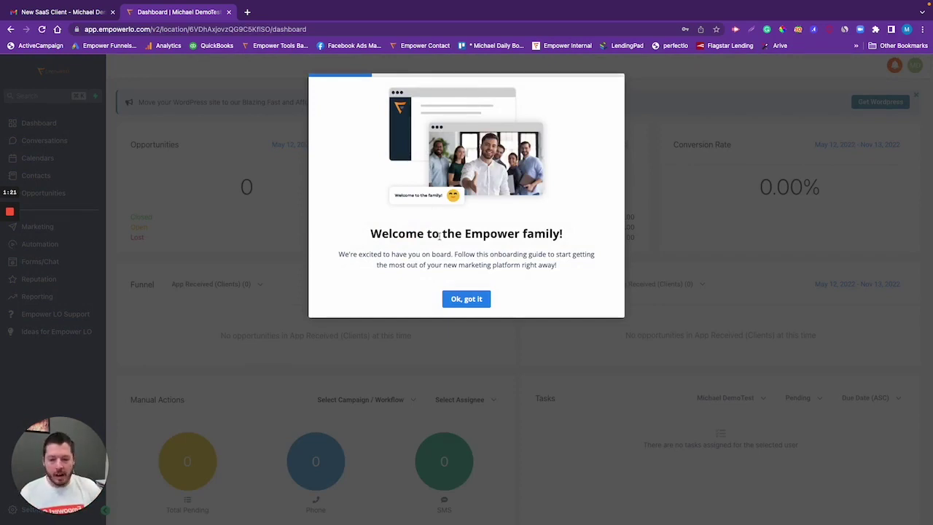
- Dismiss the welcome message, advance through the workflows and communication slides, then reload the dashboard
left_click(480, 298)
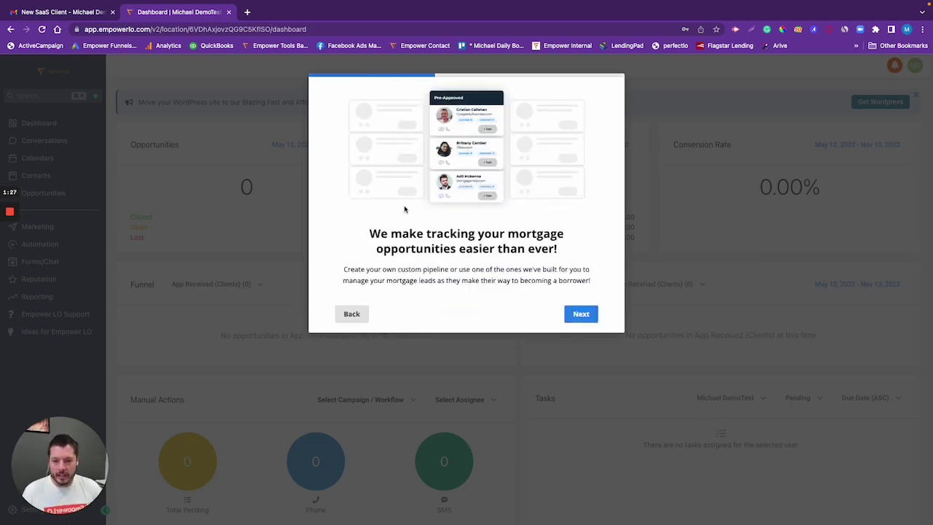
left_click(579, 314)
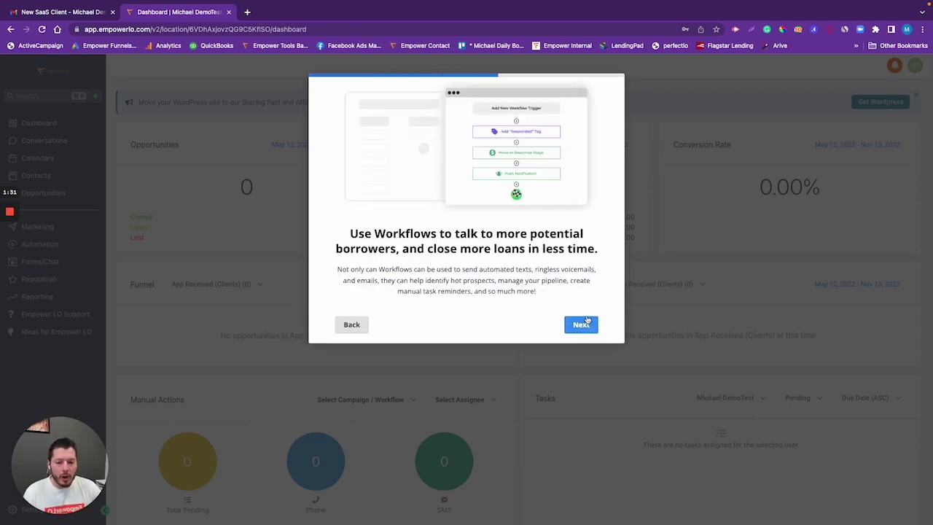
left_click(588, 321)
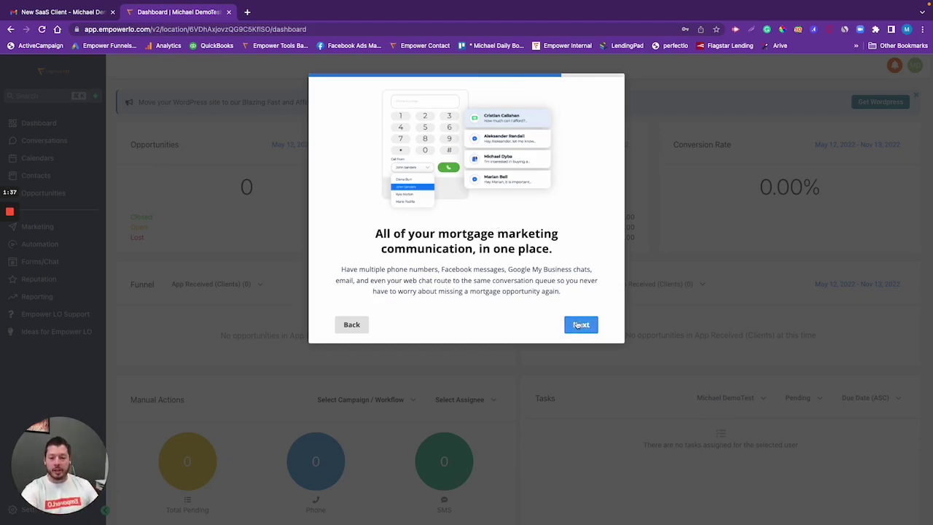
left_click(579, 325)
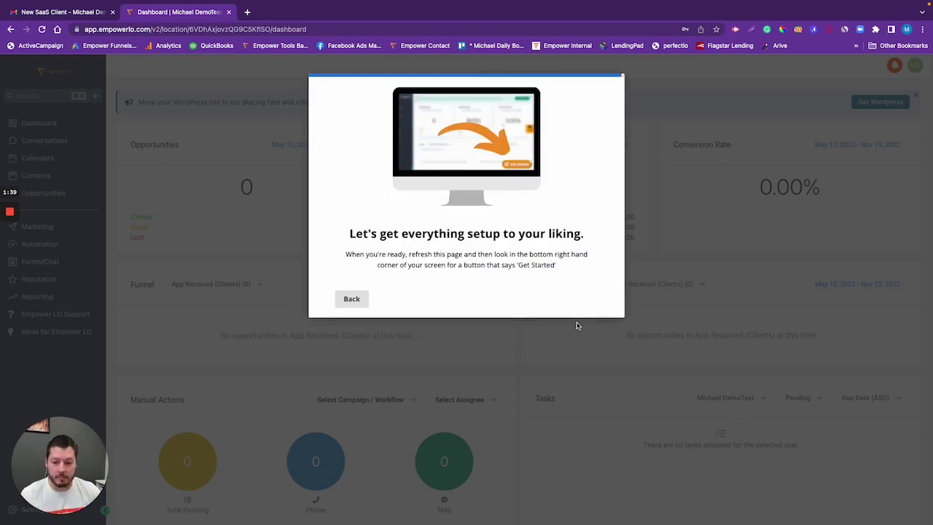
left_click(41, 29)
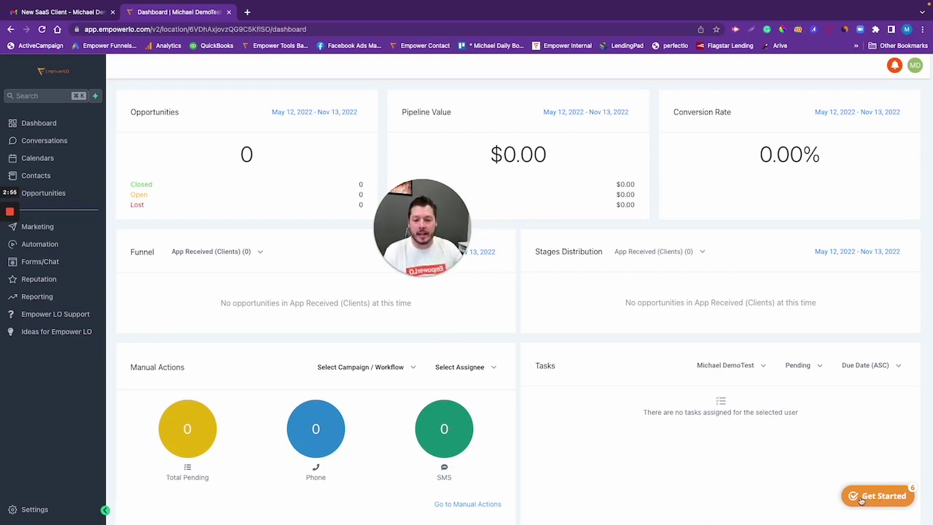
- Open the Get Started checklist and begin 'Configure account defaults and settings'
left_click(863, 498)
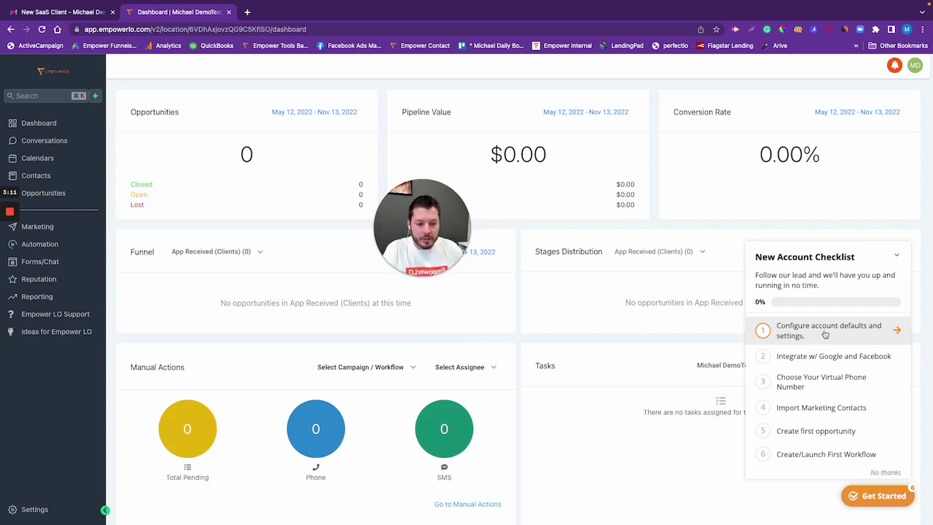
left_click(824, 333)
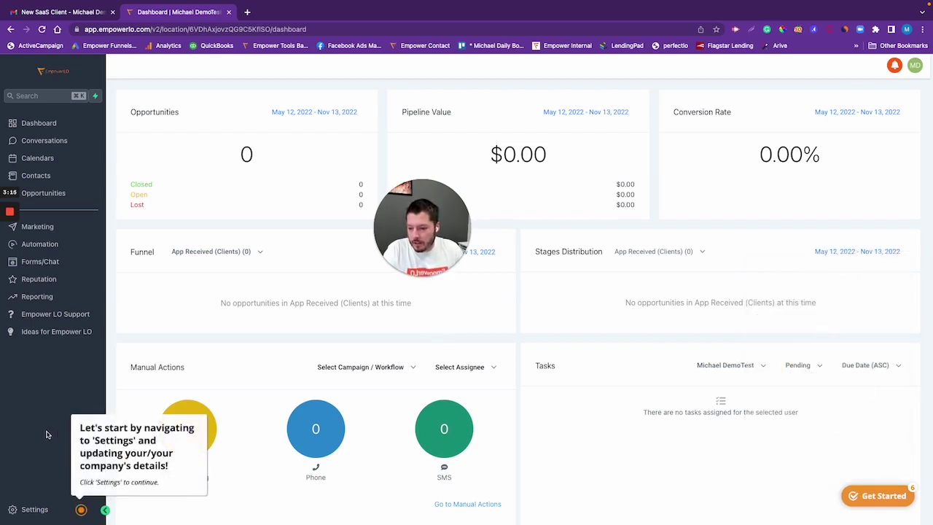
- Go to Settings and advance past the company info, address and missed call text back tips
left_click(44, 509)
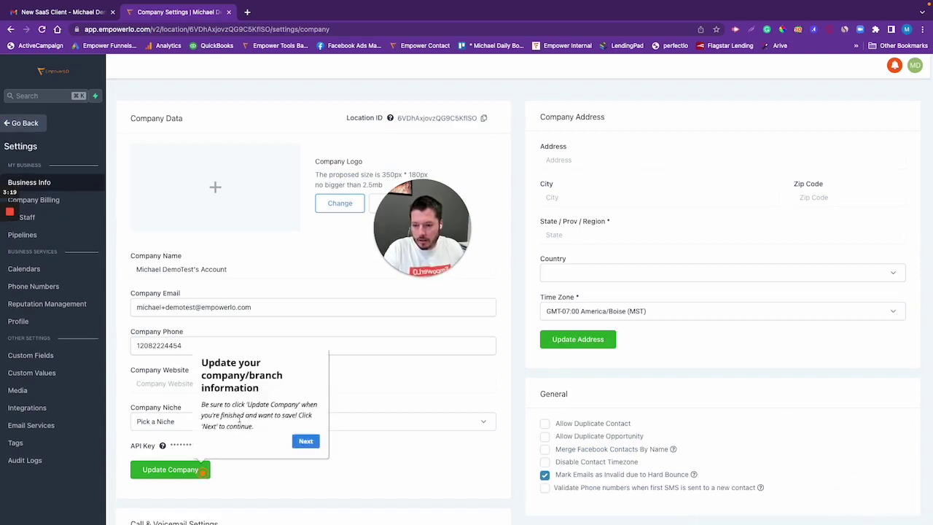
scroll(309, 335, "down", 3)
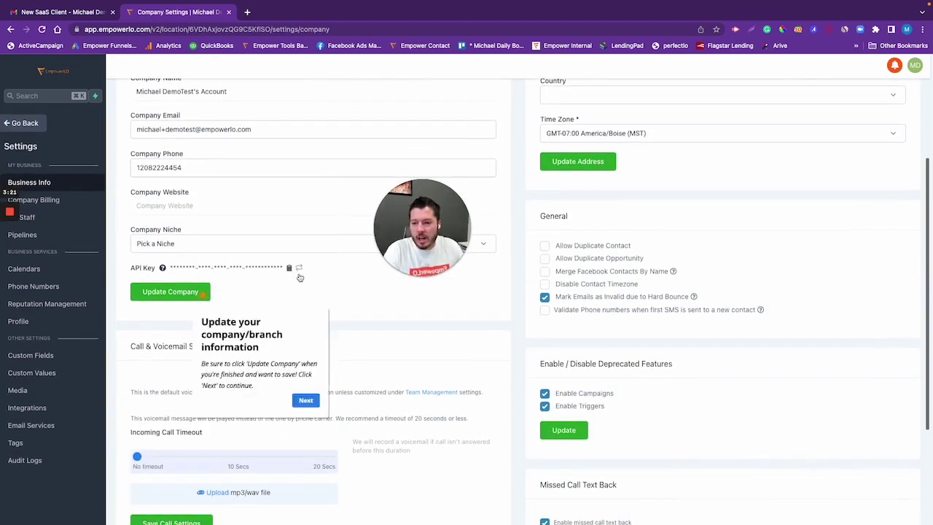
left_click(307, 400)
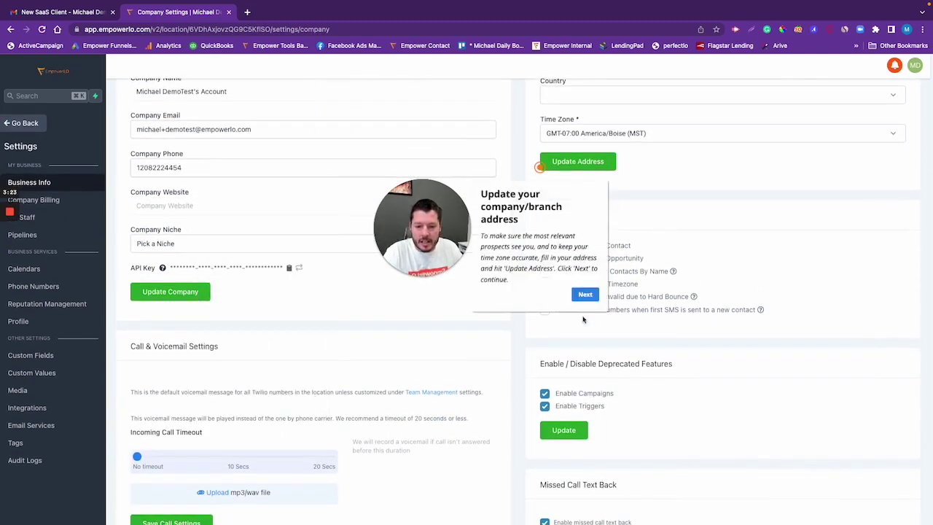
left_click(581, 294)
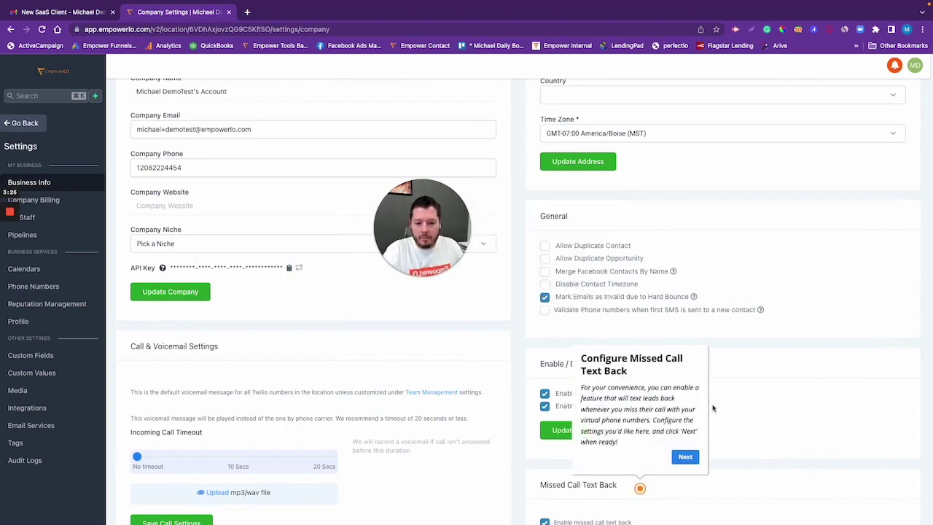
scroll(656, 313, "down", 3)
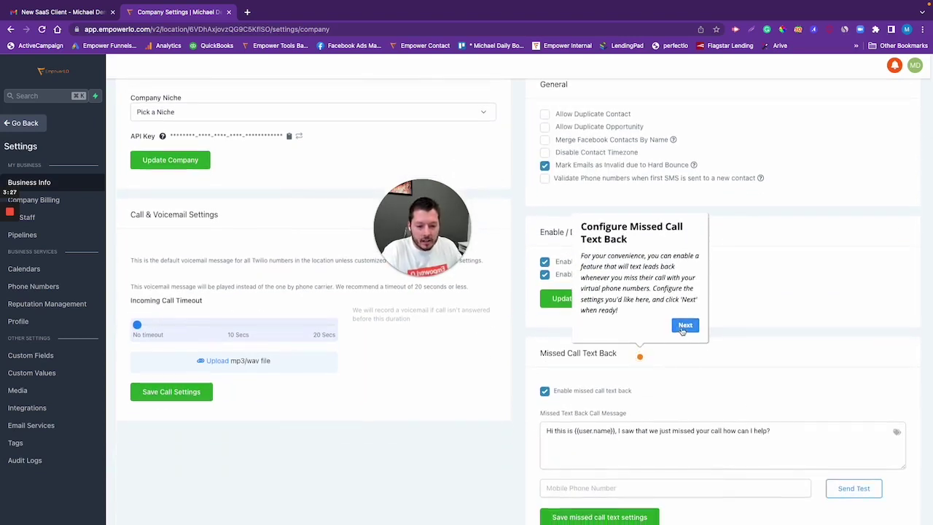
left_click(683, 327)
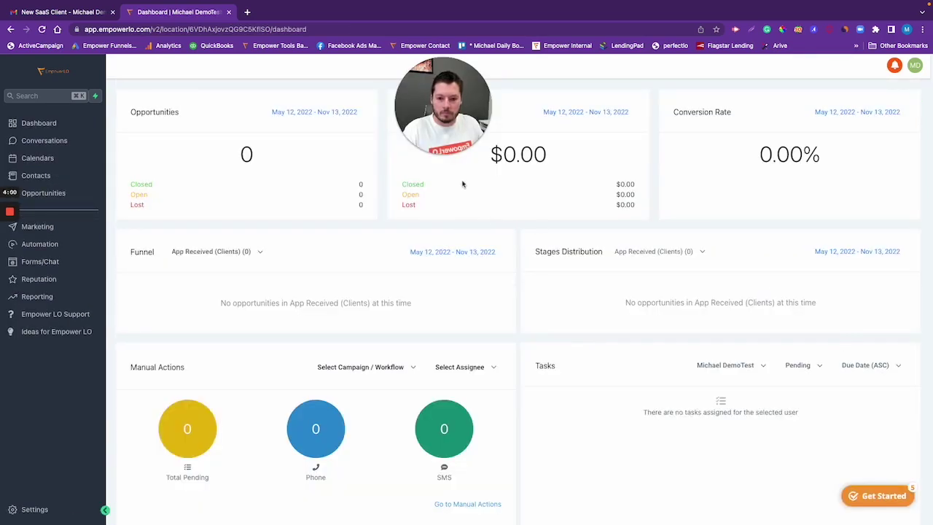
- Start 'Integrate w/ Google and Facebook', review the Settings > Integrations tips, then return to the dashboard
left_click(889, 494)
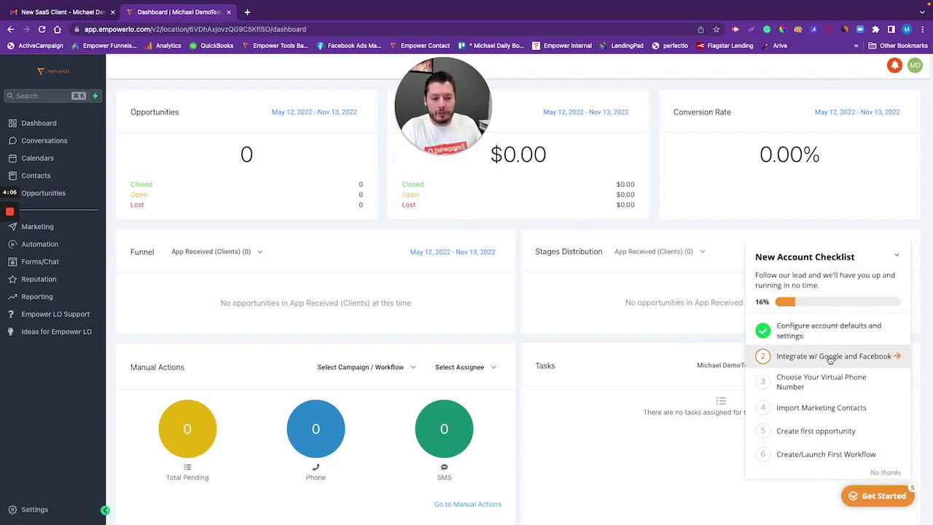
left_click(829, 357)
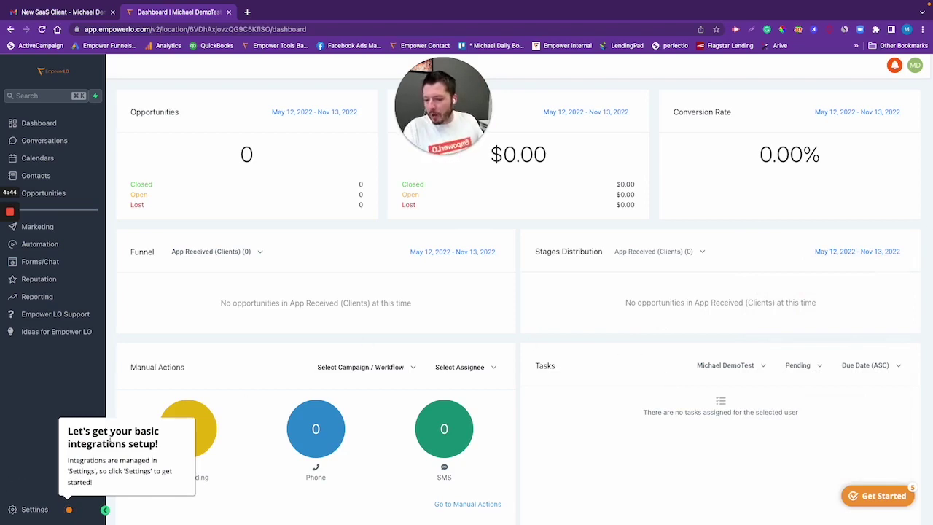
left_click(33, 509)
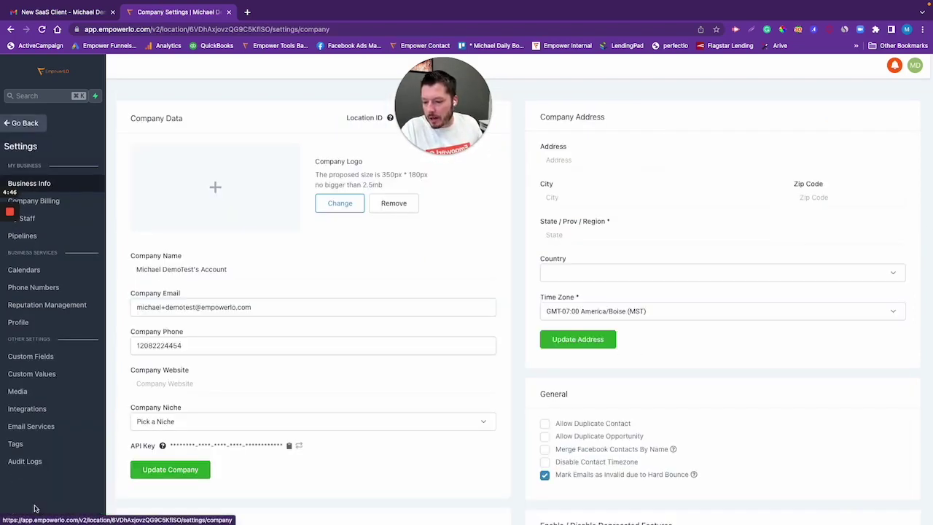
scroll(46, 471, "down", 1)
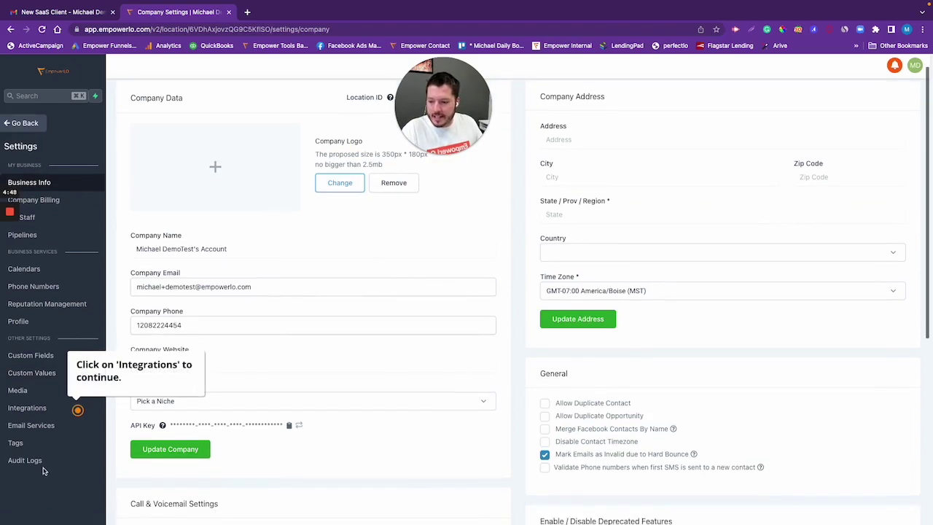
left_click(29, 412)
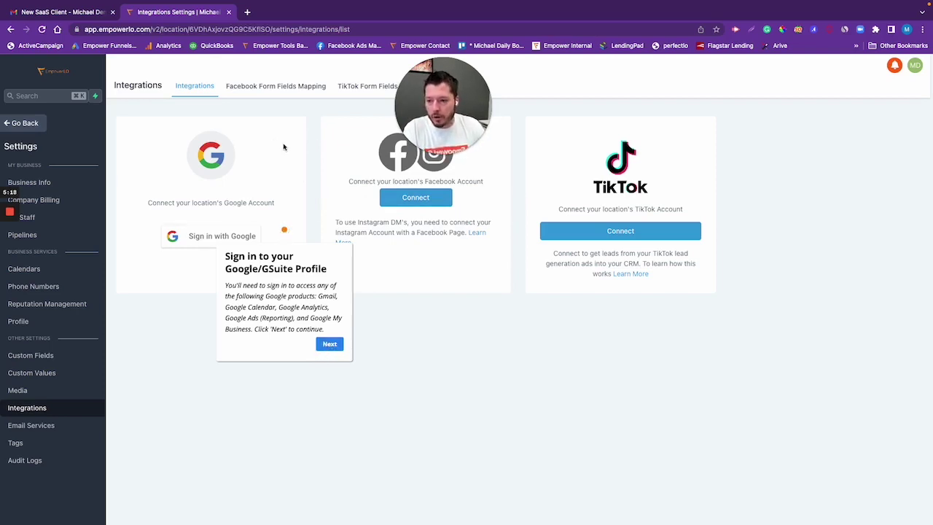
left_click(330, 345)
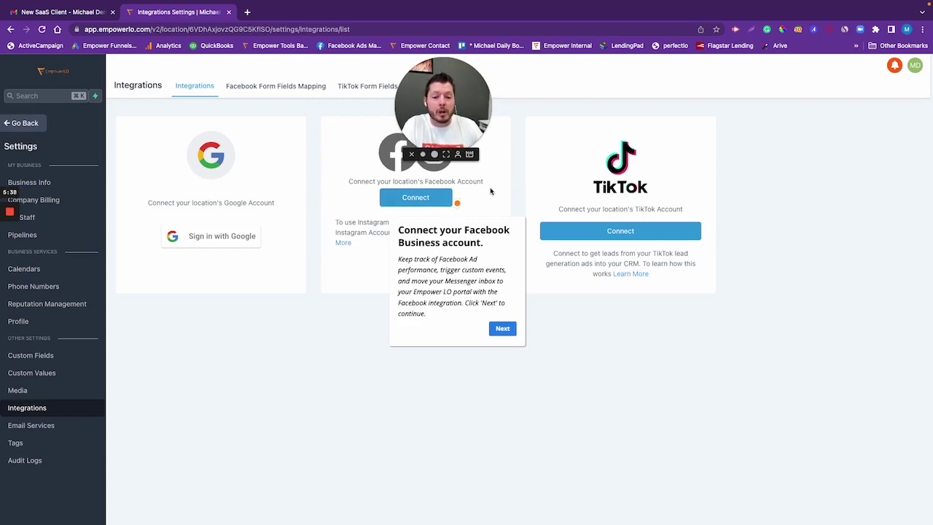
left_click(503, 328)
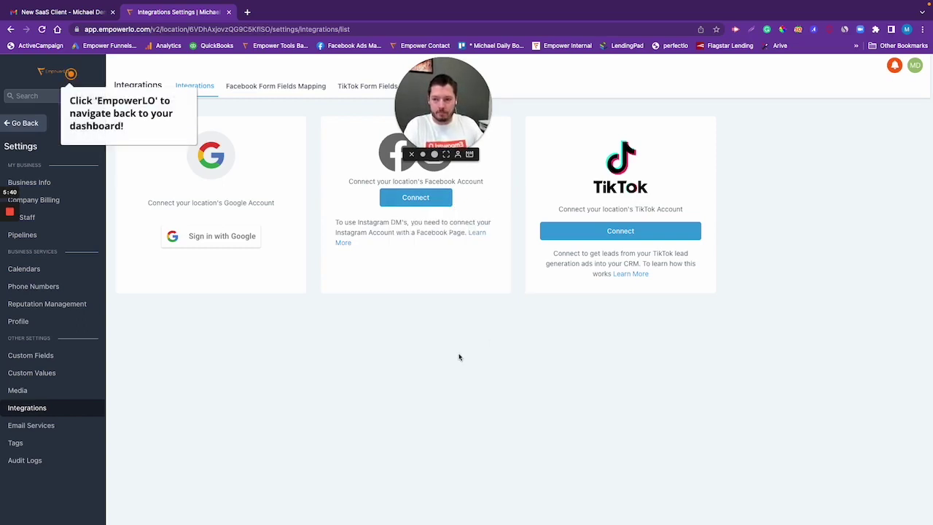
left_click(63, 74)
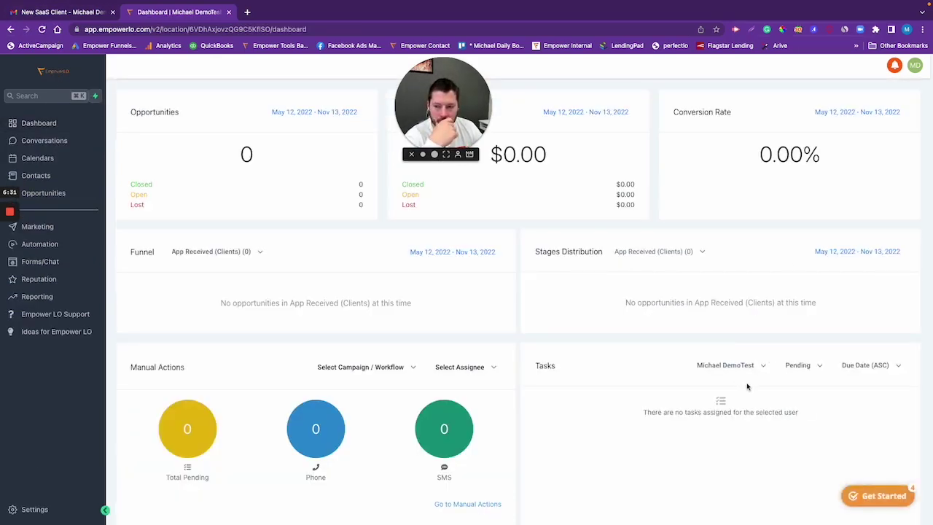
- Start the 'Choose Your Virtual Phone Number' task and go to Settings > Phone Numbers
left_click(890, 495)
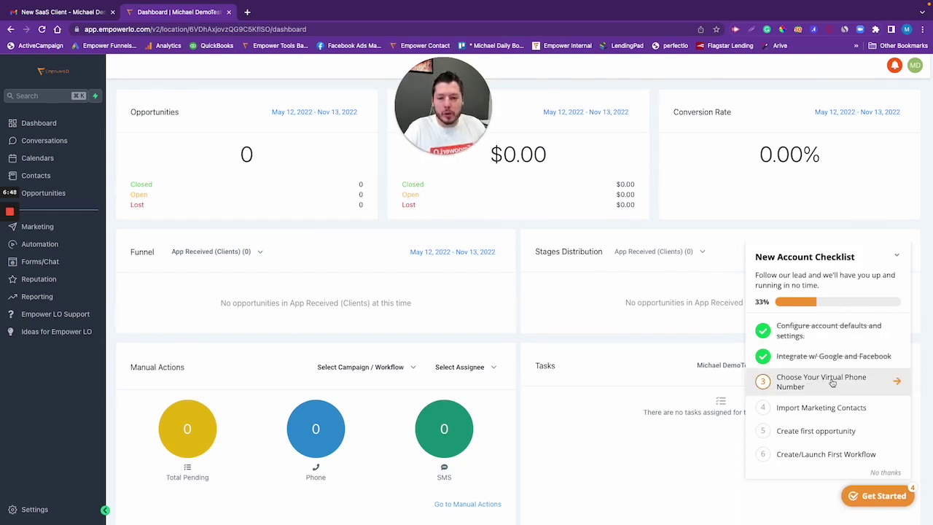
left_click(831, 383)
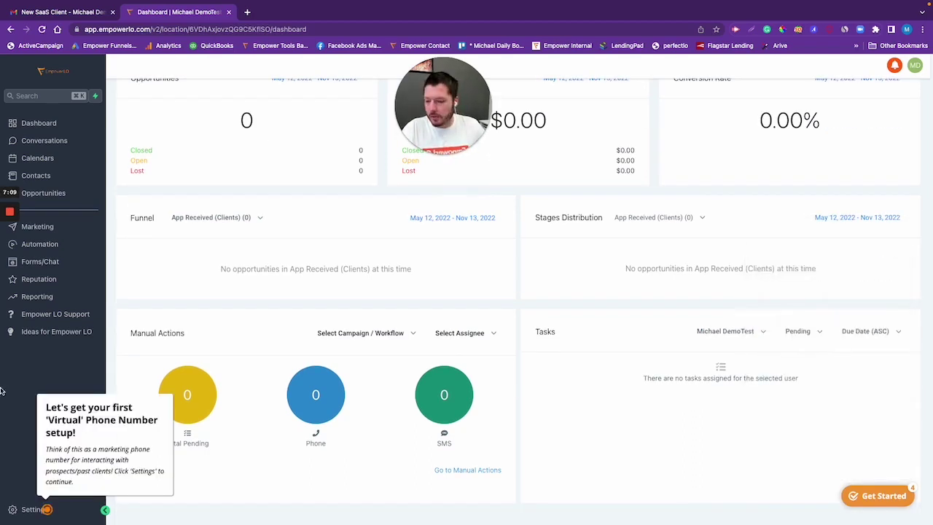
left_click(32, 509)
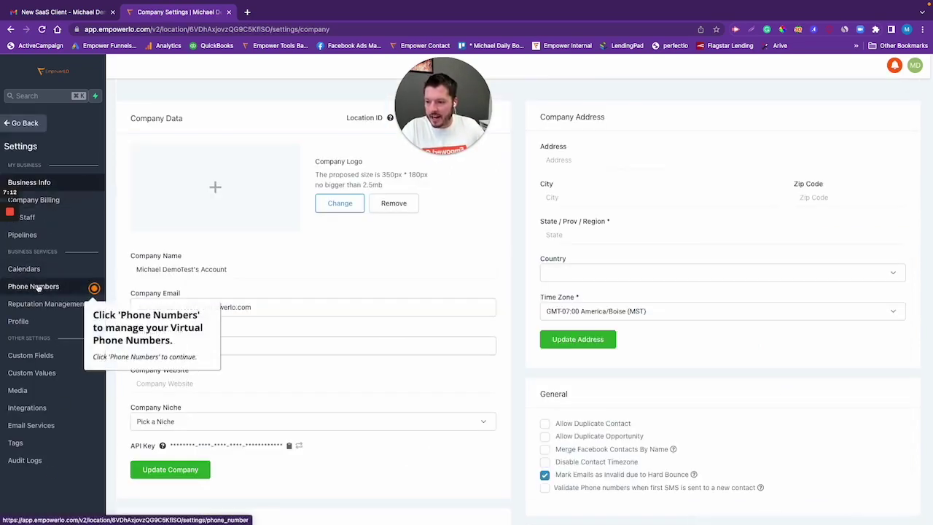
left_click(86, 287)
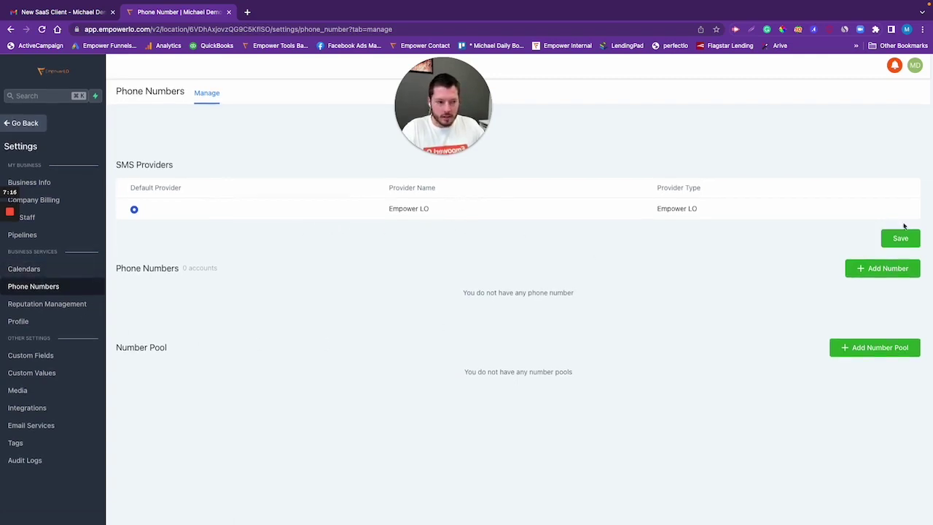
- Add a new number by searching area code 208, picking one, and saving
left_click(868, 269)
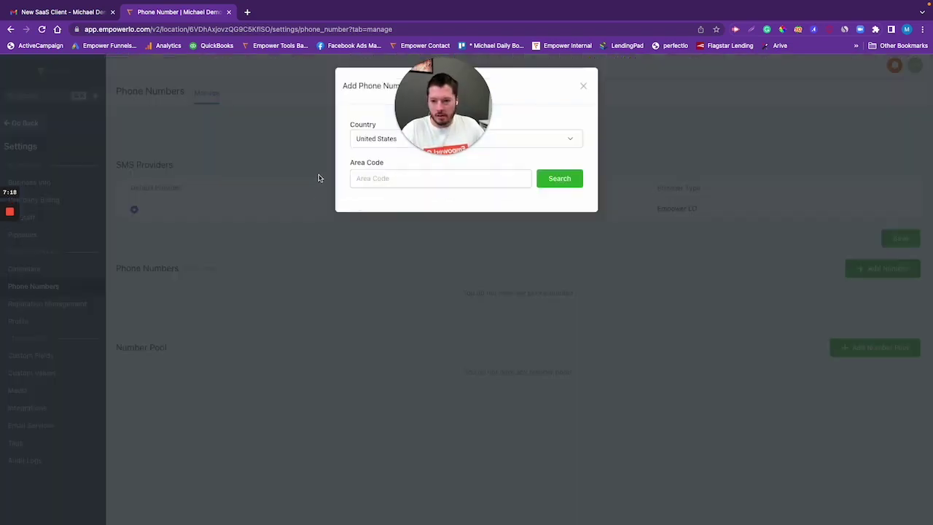
left_click(370, 176)
type("208")
left_click(558, 180)
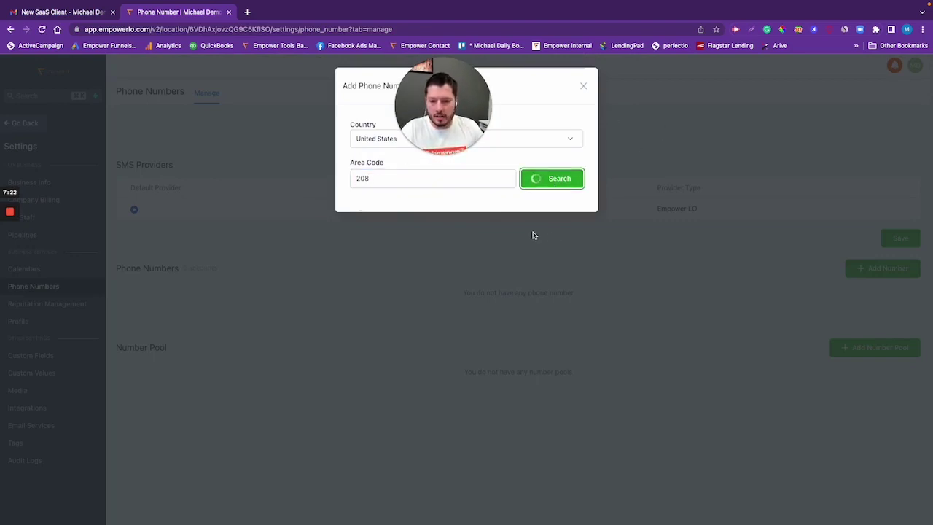
scroll(416, 258, "down", 4)
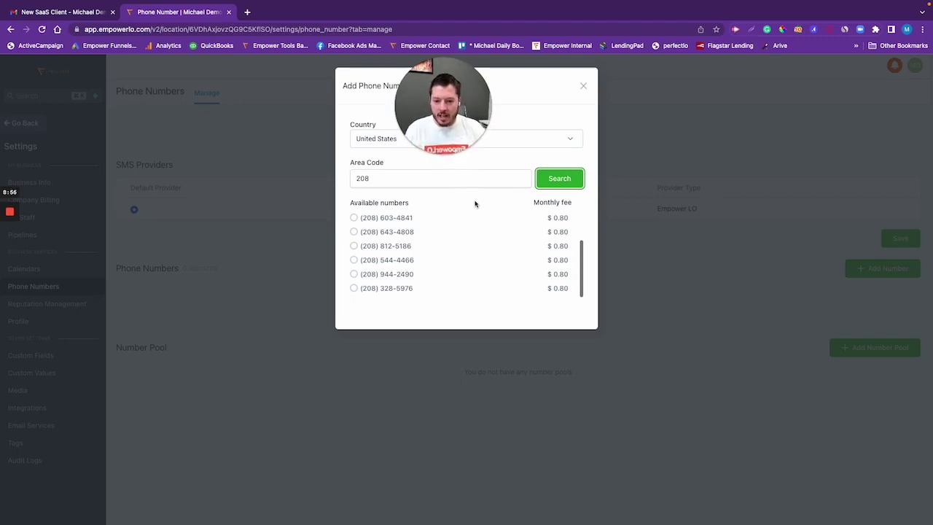
left_click(380, 233)
left_click(585, 352)
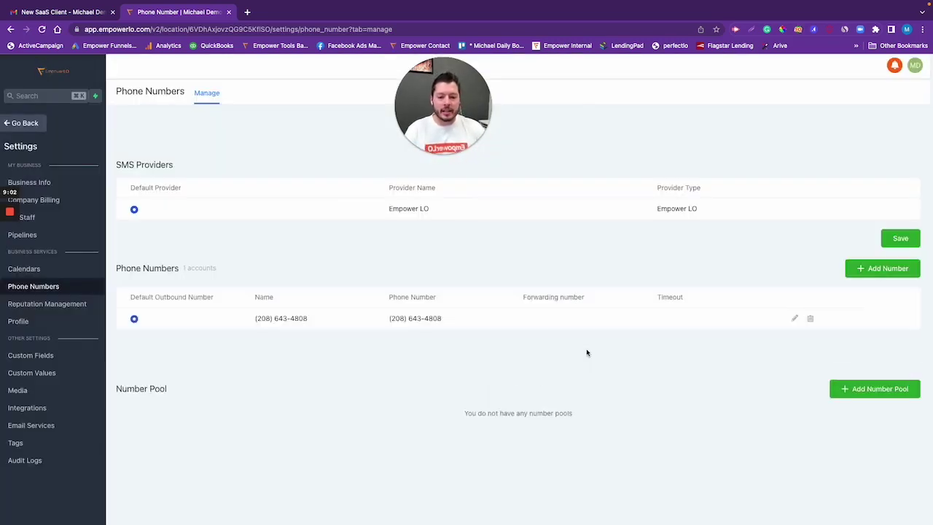
- Edit the phone number, giving it a custom Number Name and a Forward Calls To number
left_click(795, 318)
left_click(345, 182)
left_click(349, 142)
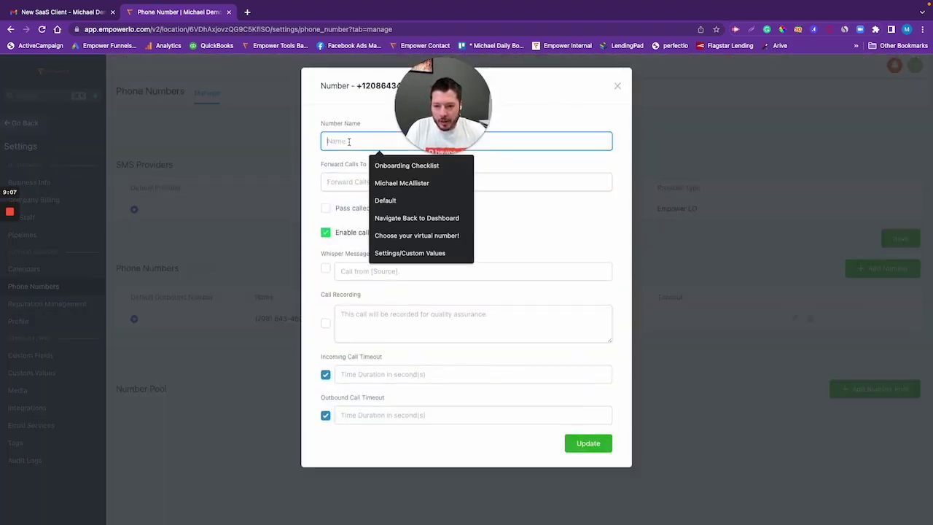
type("Michael's Pjo")
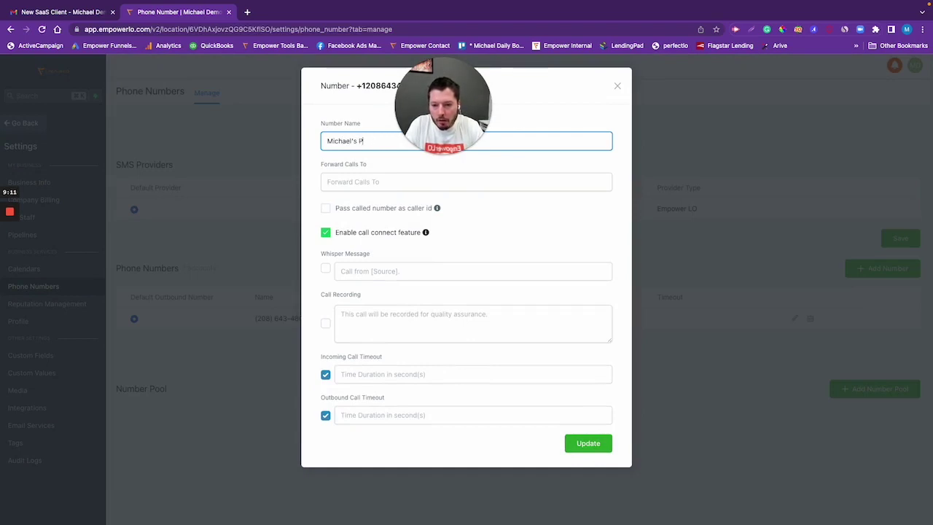
left_click(346, 181)
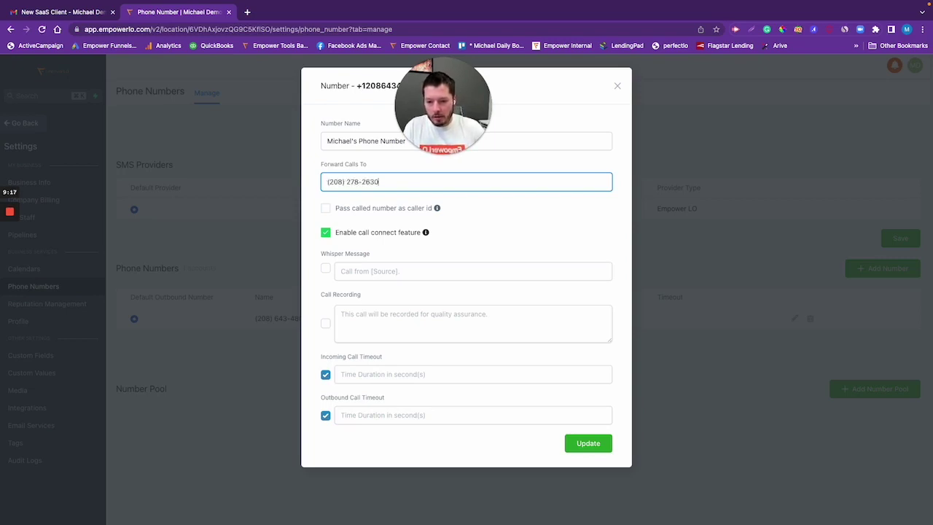
left_click(527, 231)
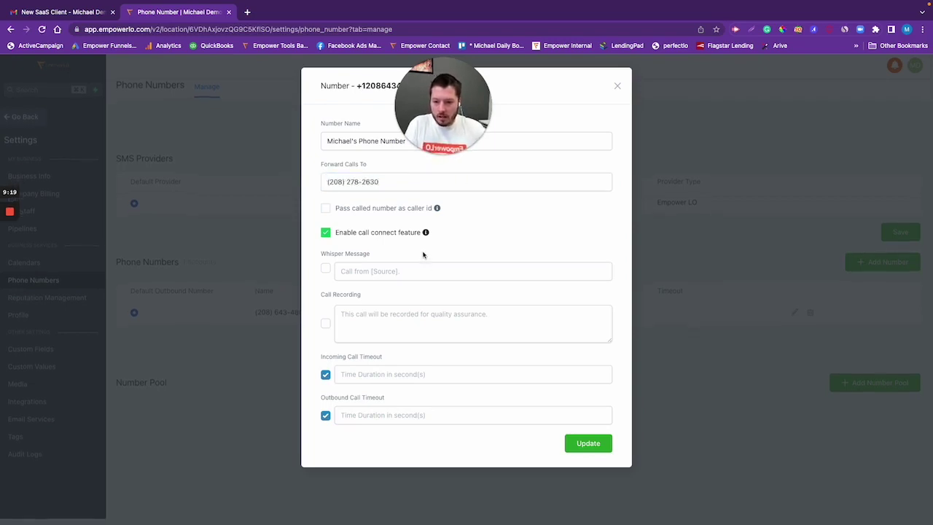
- Turn on call recording, save the update, and go back to the dashboard
left_click(326, 325)
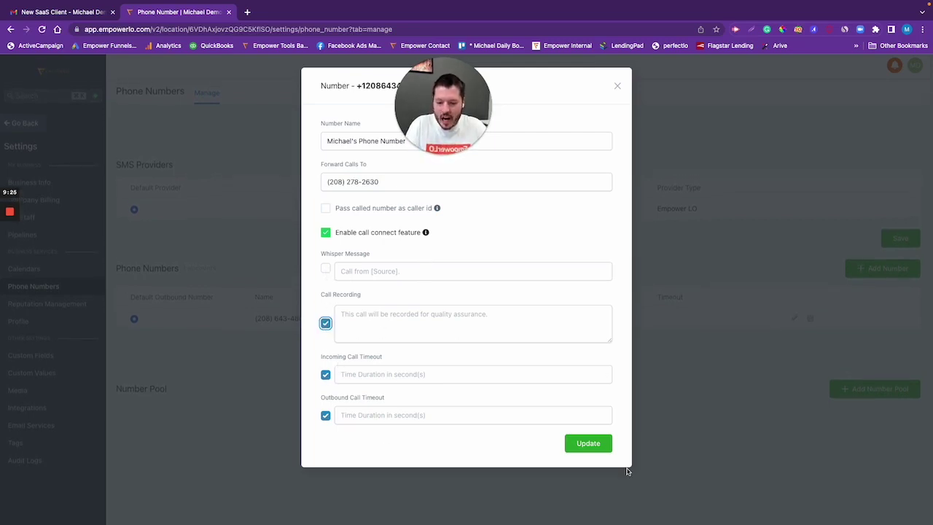
left_click(583, 443)
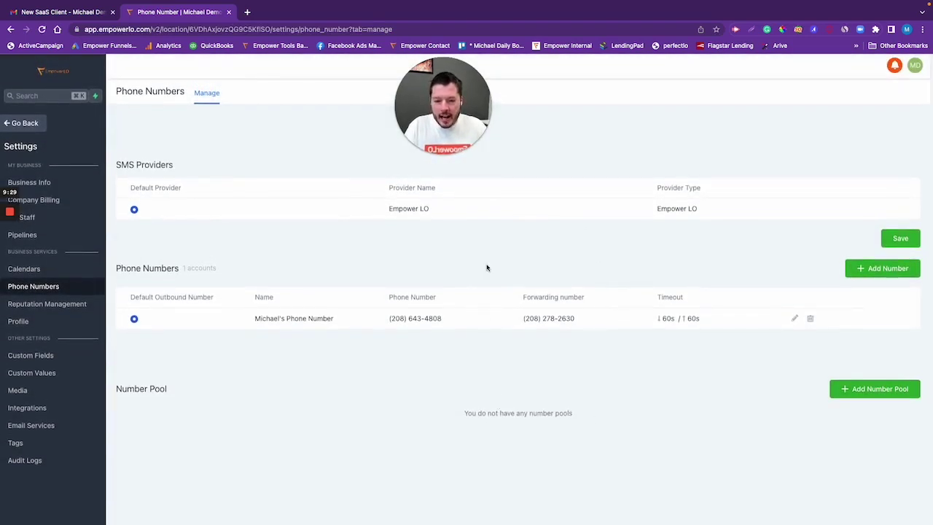
left_click(61, 75)
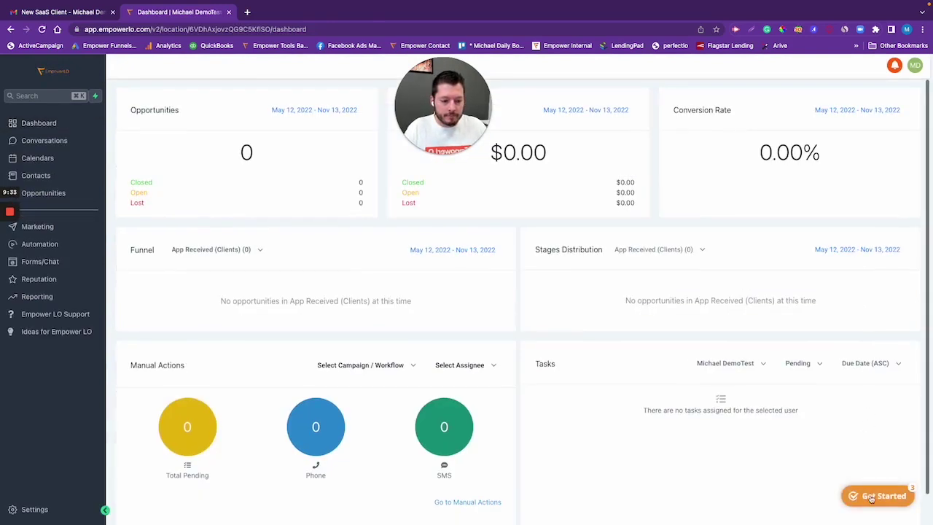
- Start the Import Marketing Contacts task and begin a new contact from Contacts
left_click(871, 498)
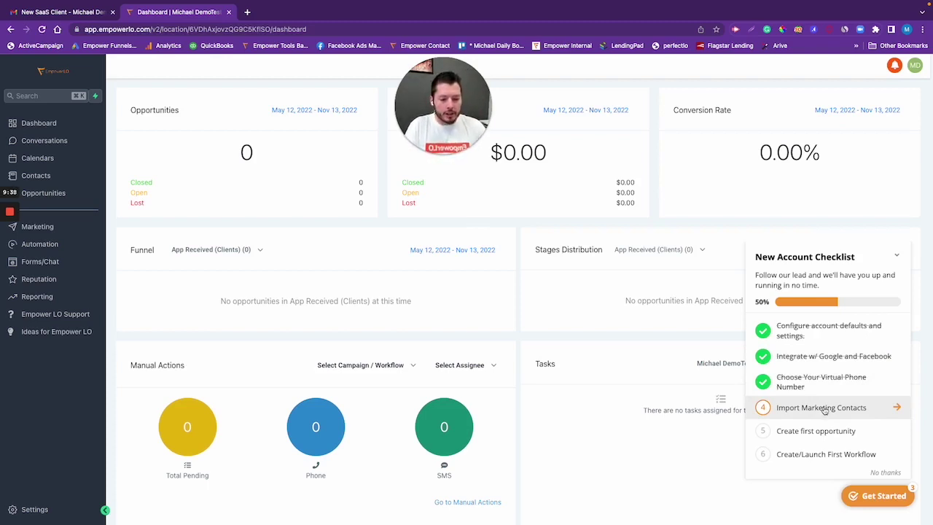
left_click(821, 408)
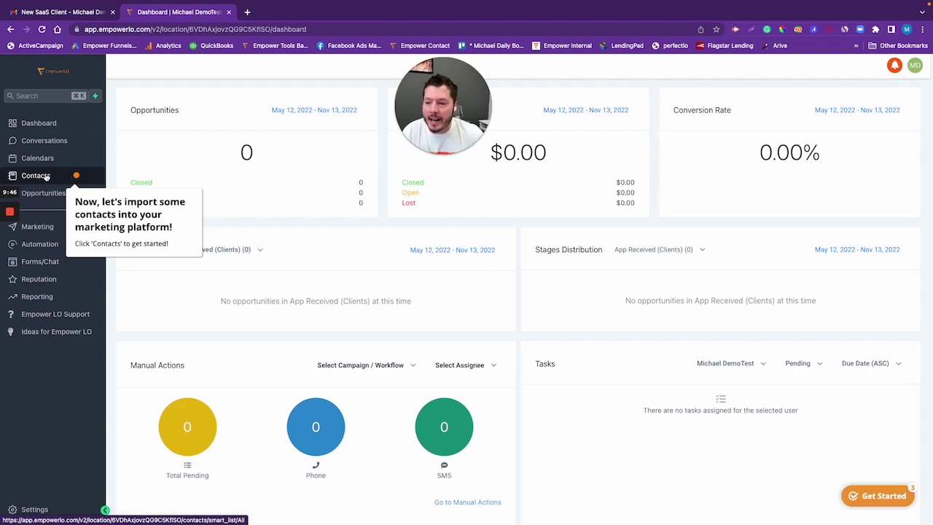
left_click(46, 177)
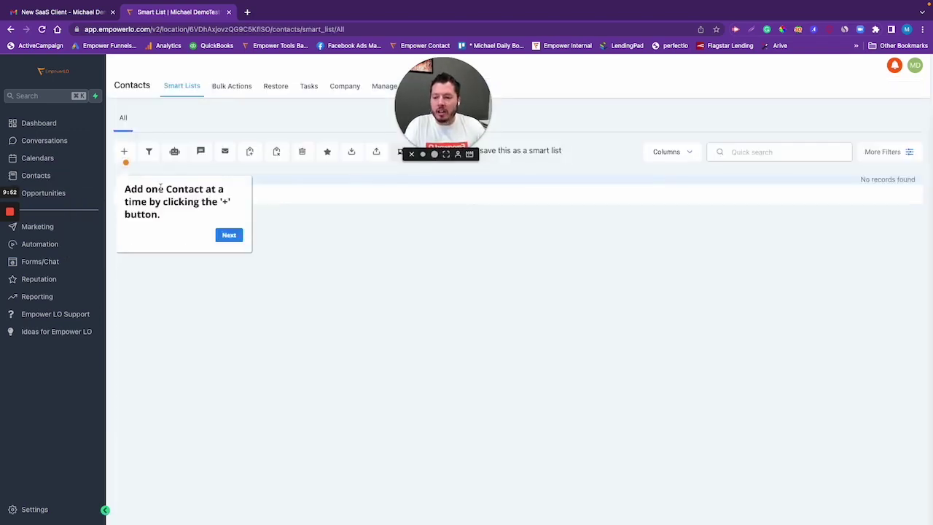
left_click(124, 151)
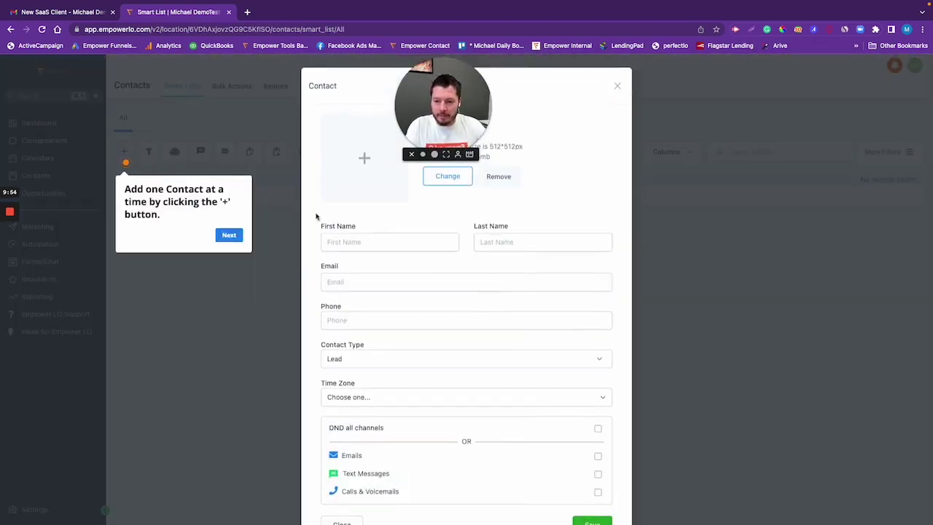
- Enter the contact's first name, last name, e-mail address and phone number
left_click(330, 247)
scroll(496, 226, "down", 1)
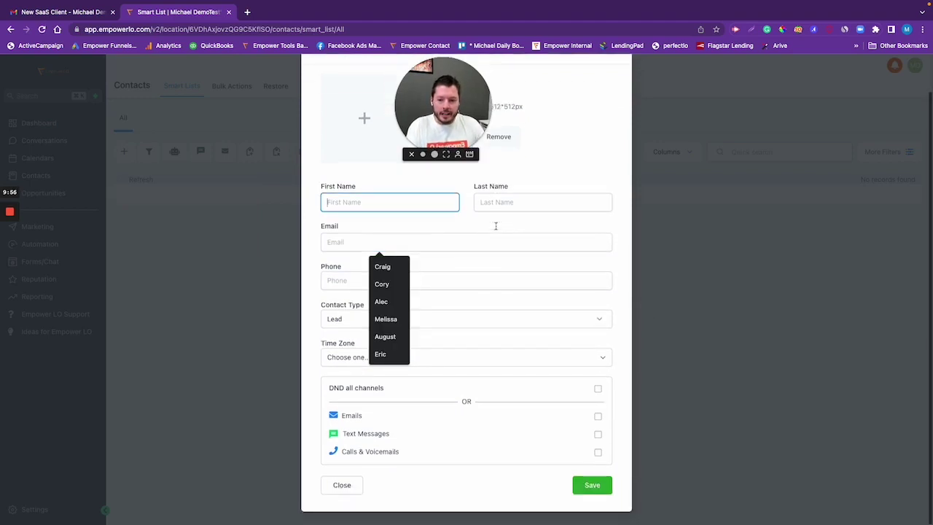
type("Joe")
key("Tab")
type("Blow")
key("Tab")
type("joeblo")
key("BackSpace")
type("low@gmail.com")
key("Tab")
type("+1208")
type("5554455")
- Keep contact type Lead, set time zone US/Mountain, save, and return to contacts
left_click(387, 320)
left_click(358, 356)
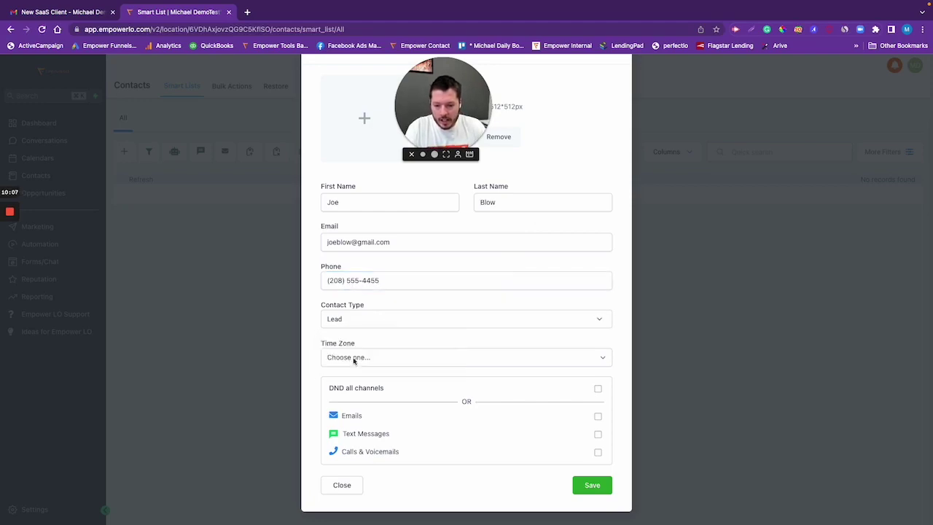
left_click(451, 356)
scroll(441, 328, "down", 5)
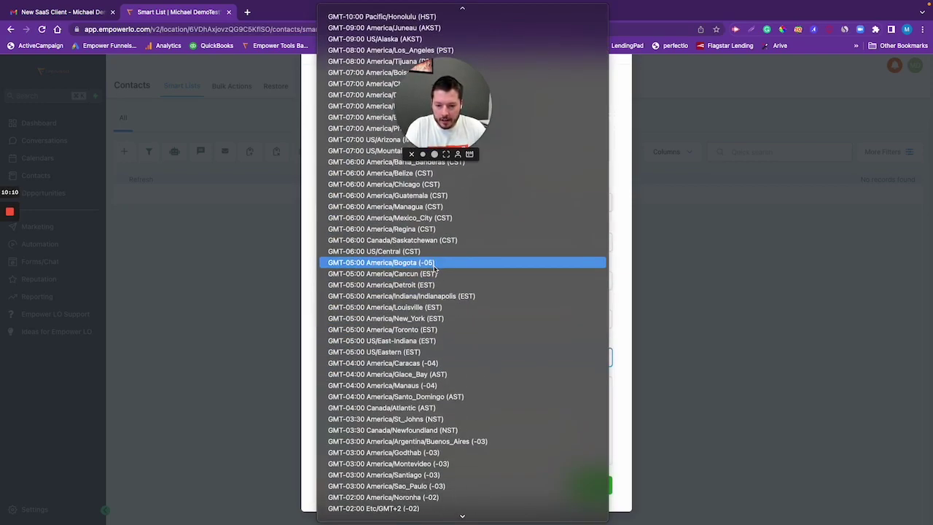
scroll(446, 362, "up", 3)
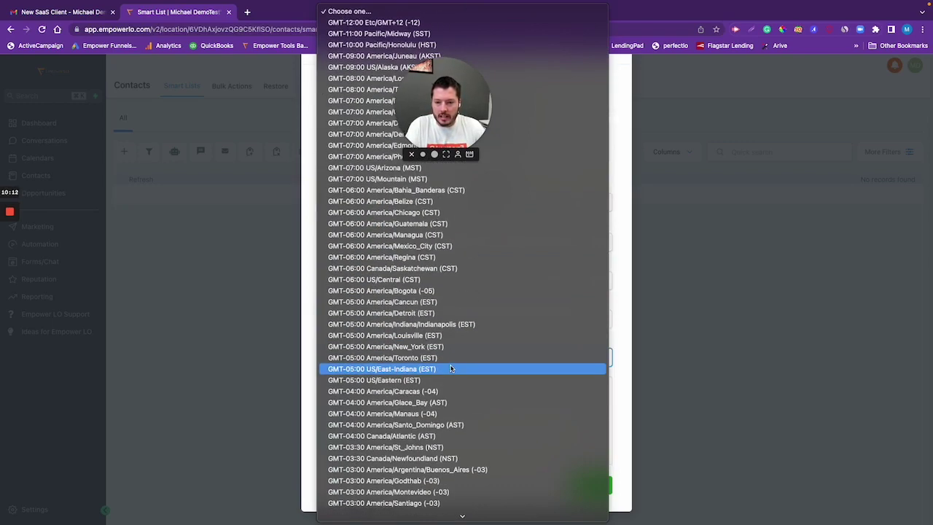
left_click(425, 181)
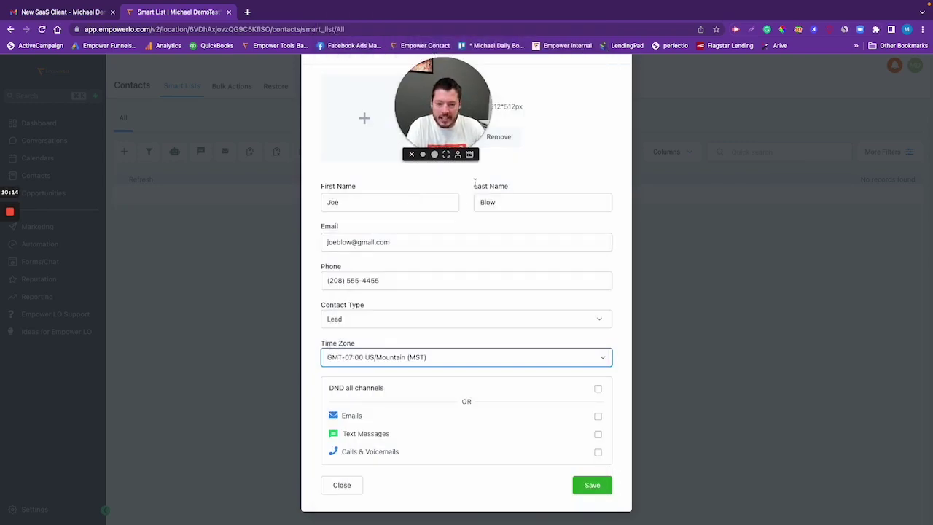
left_click(540, 174)
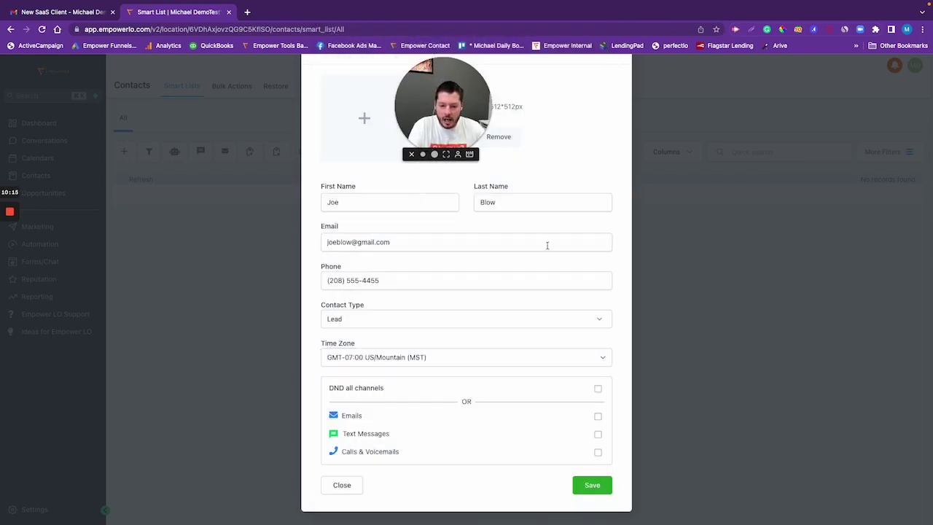
left_click(598, 487)
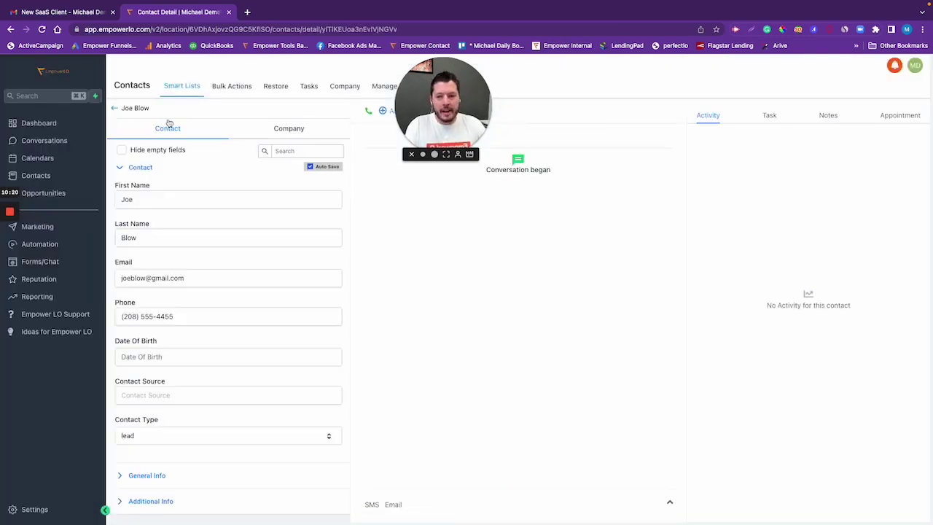
left_click(116, 110)
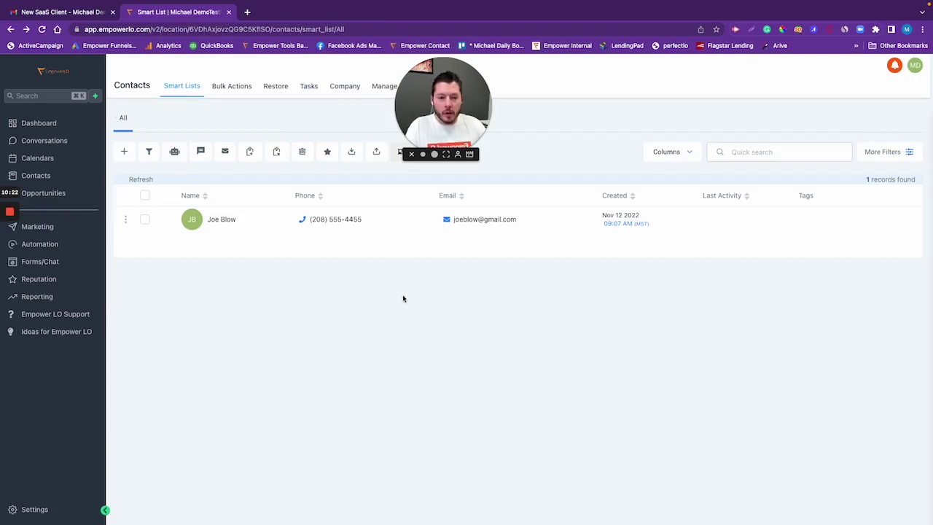
- Start a contact import and upload Zoho export.csv from Downloads
left_click_drag(444, 91, 576, 91)
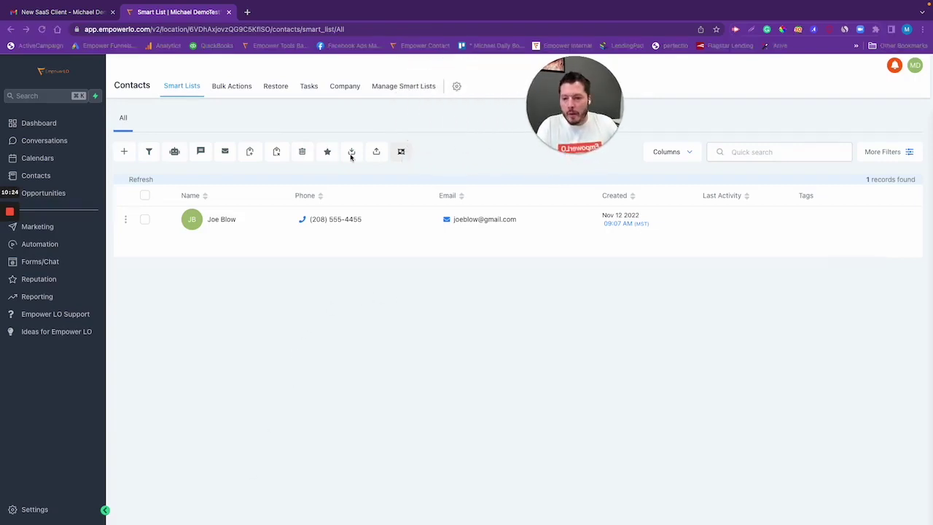
left_click(376, 151)
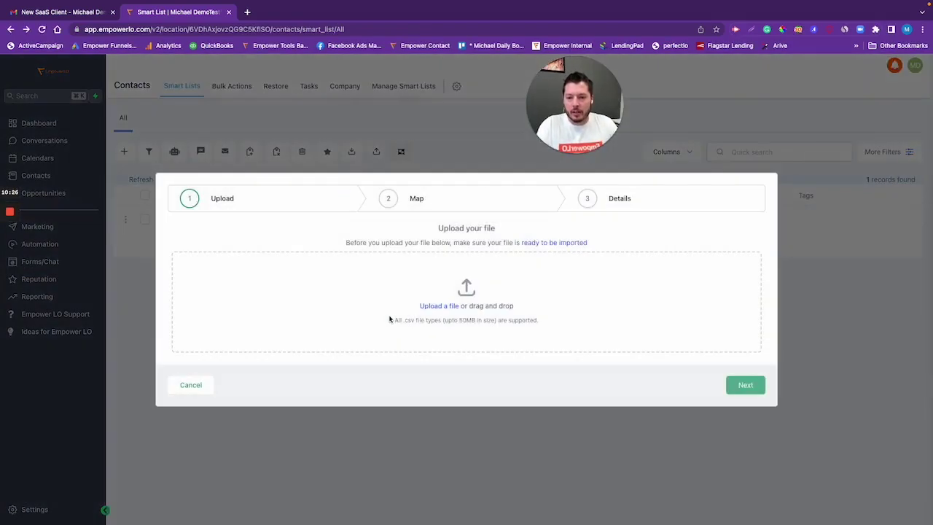
left_click(441, 305)
left_click(307, 208)
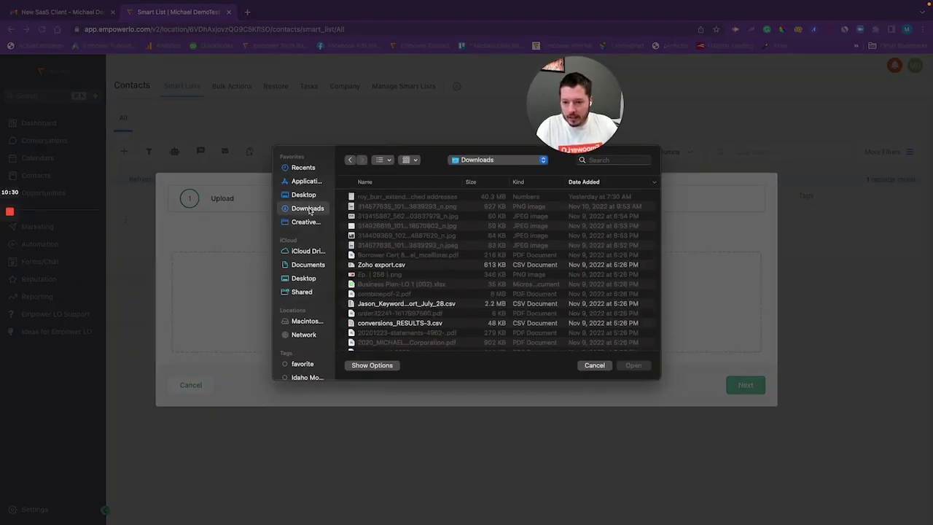
scroll(453, 265, "down", 2)
scroll(388, 226, "down", 2)
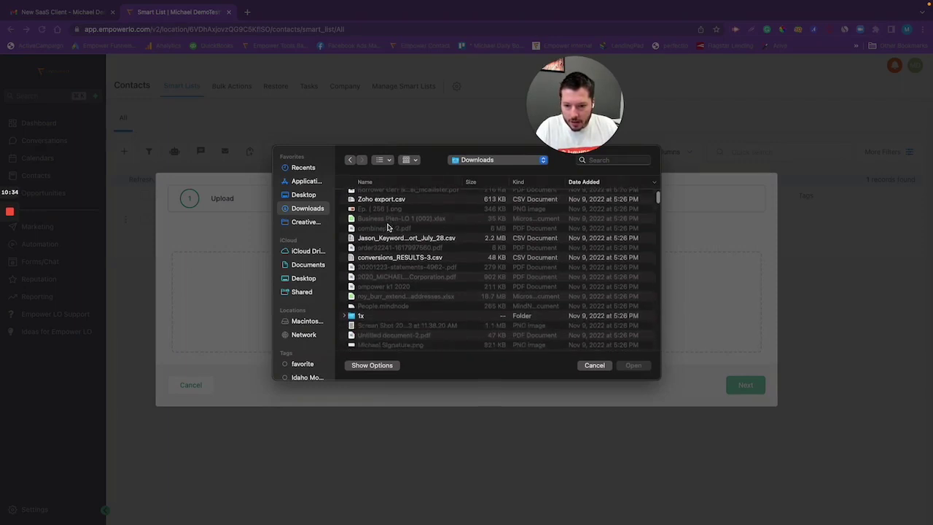
scroll(371, 201, "down", 2)
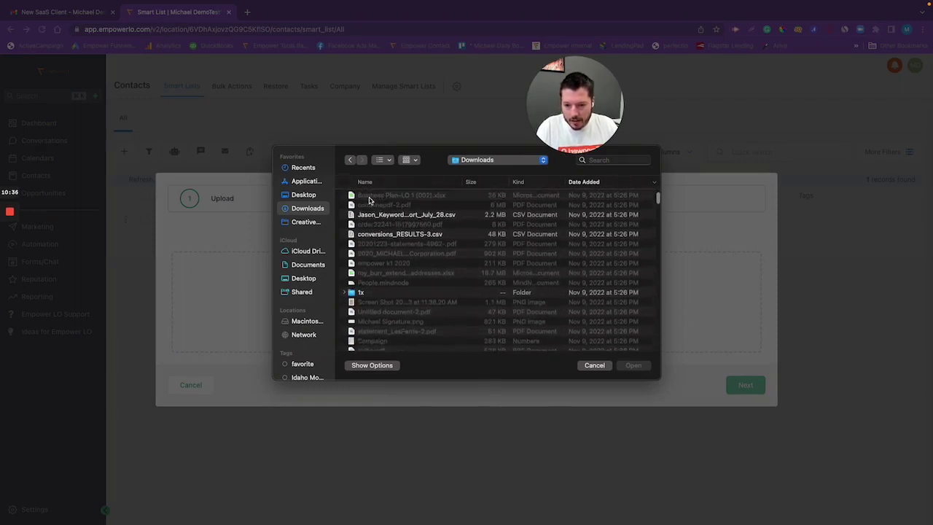
scroll(371, 202, "up", 2)
left_click(379, 196)
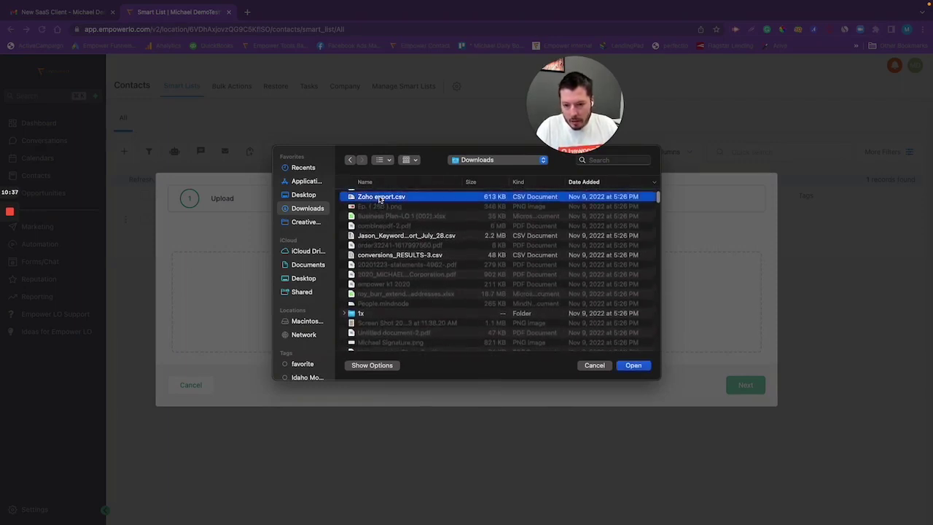
left_click(633, 367)
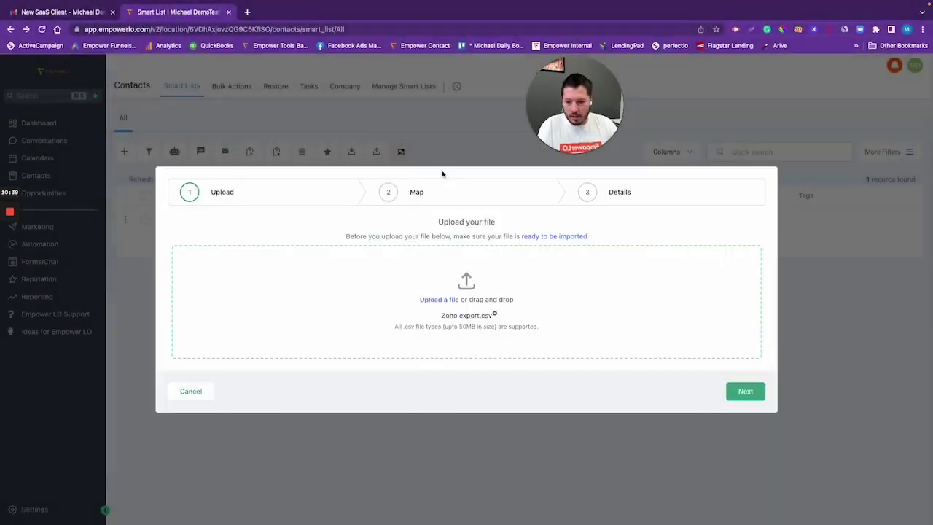
- Review the column mapping, tick 'Don't import data in unmatched columns', and continue to details
left_click(744, 391)
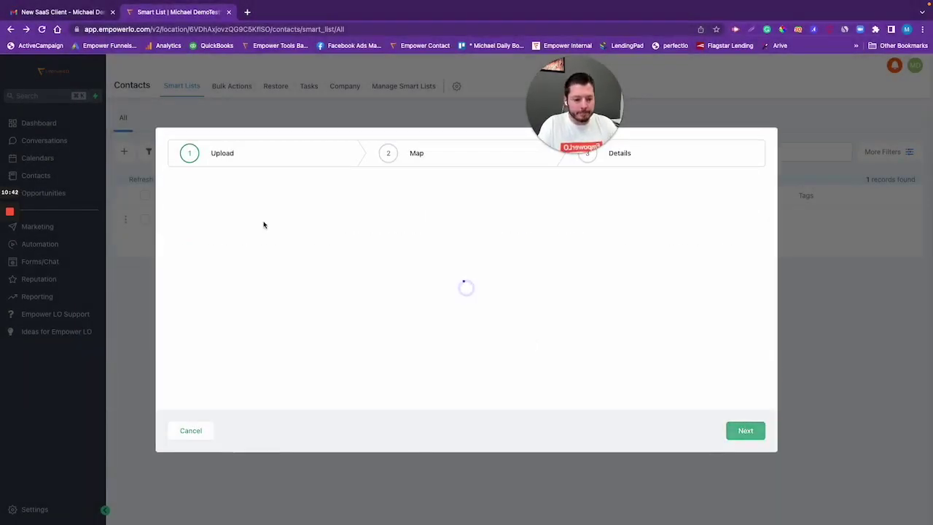
scroll(600, 229, "down", 2)
scroll(561, 235, "up", 2)
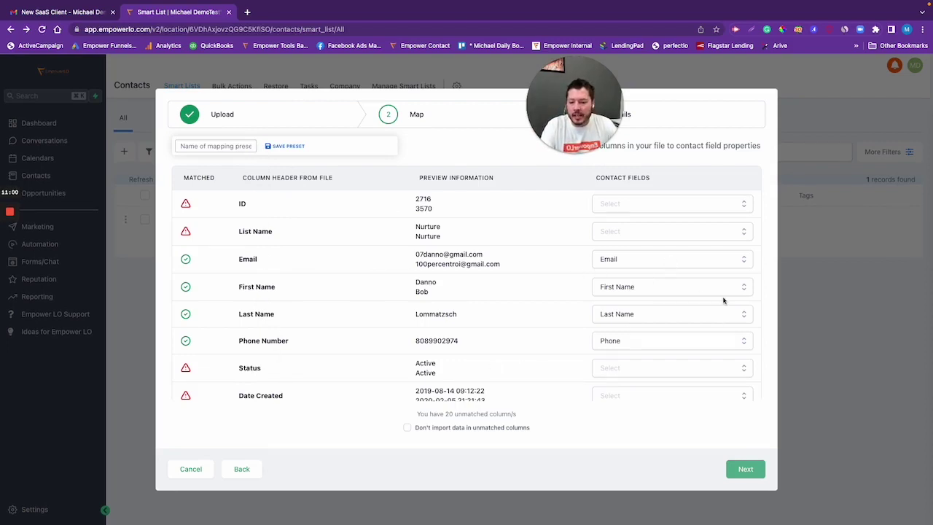
scroll(526, 327, "down", 1)
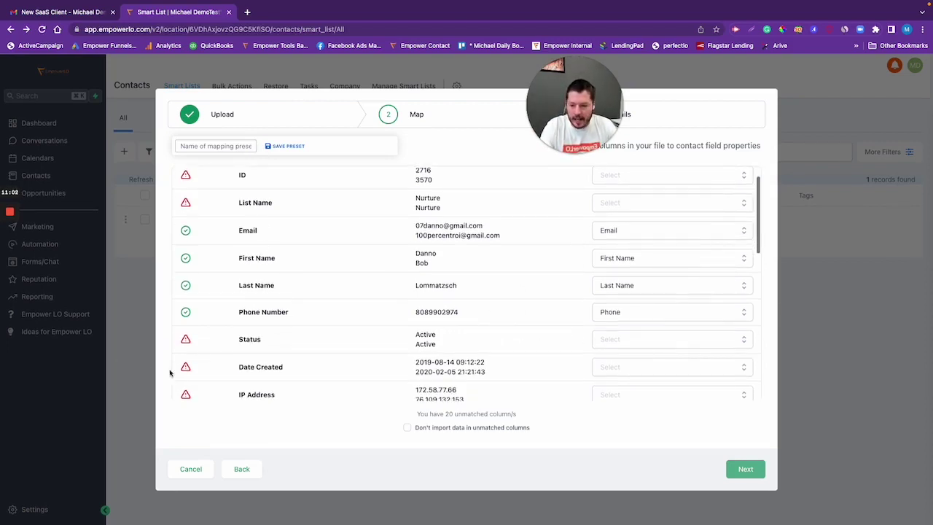
scroll(218, 373, "down", 1)
left_click(639, 332)
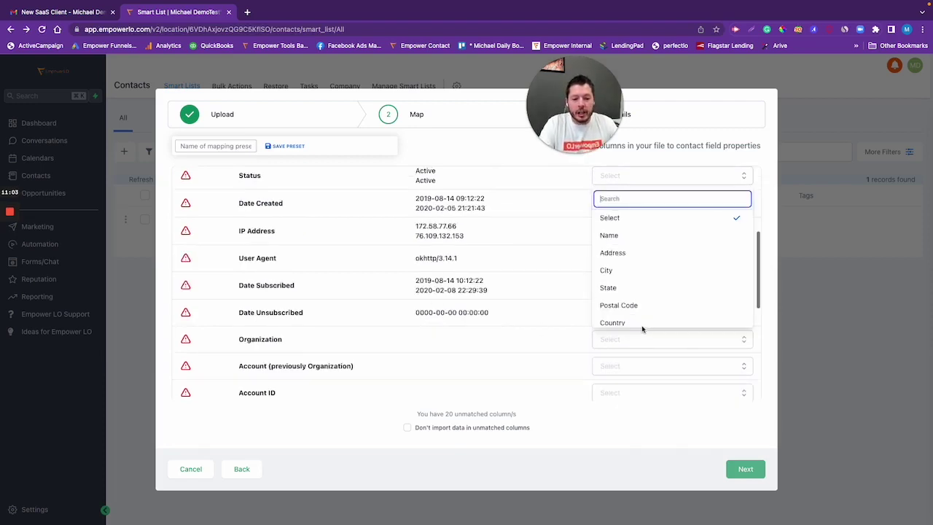
scroll(641, 328, "down", 10)
scroll(518, 269, "up", 4)
left_click(311, 246)
scroll(306, 321, "down", 2)
scroll(684, 335, "up", 4)
left_click(407, 427)
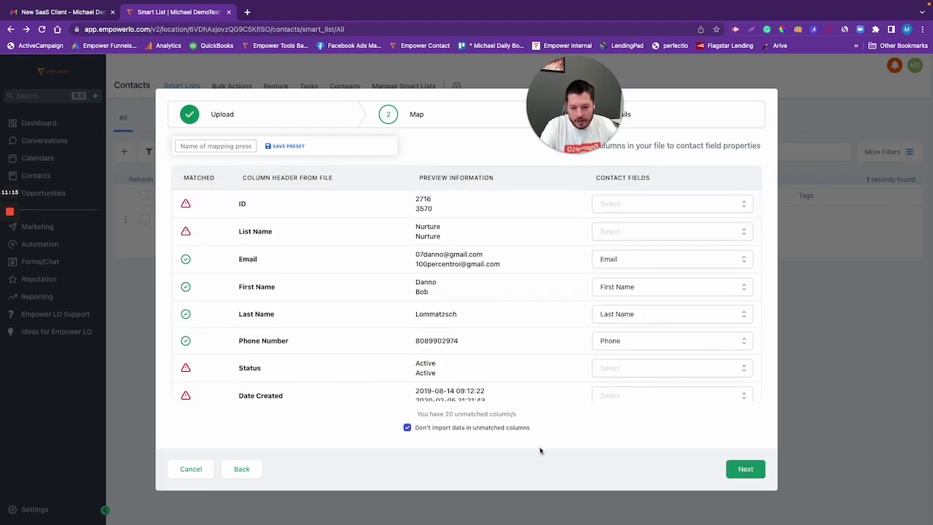
left_click(742, 468)
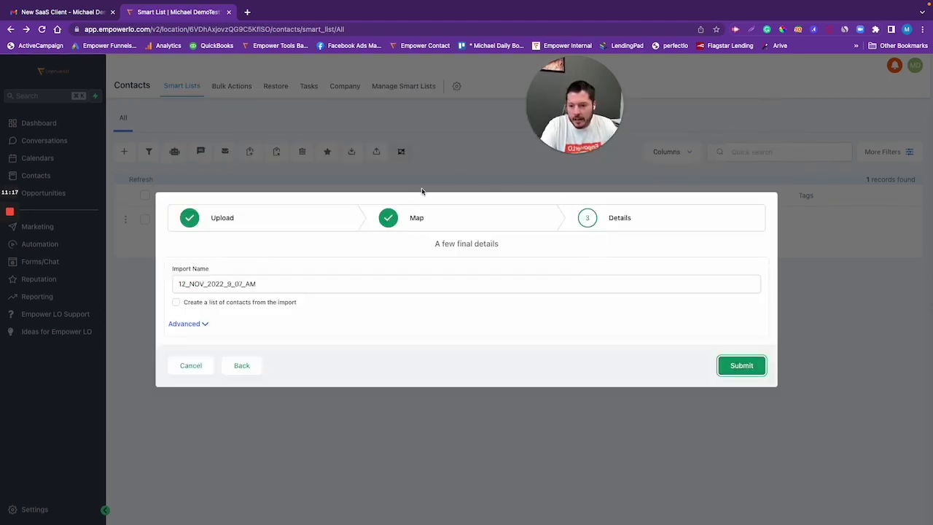
- Rename the import to Zohocontacts, enable 'Create a list of contacts', and expand Advanced options
double_click(267, 283)
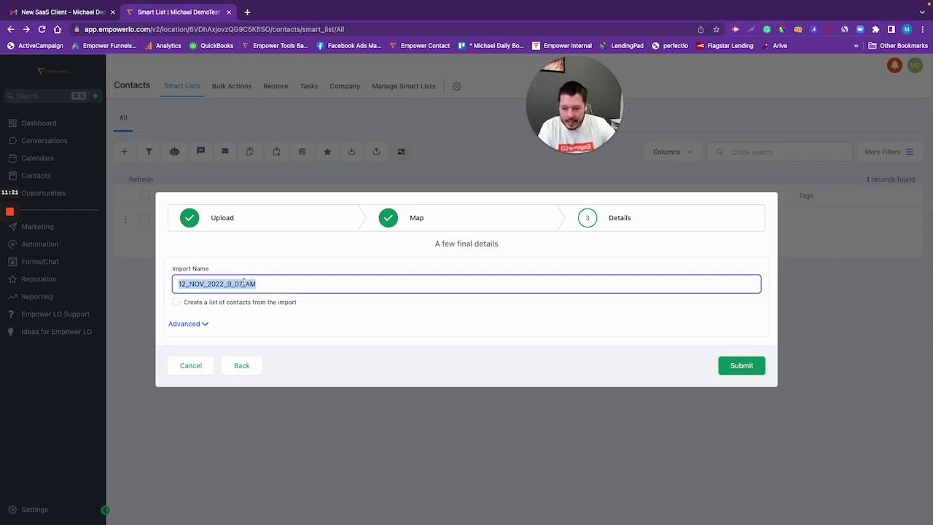
type("Zo")
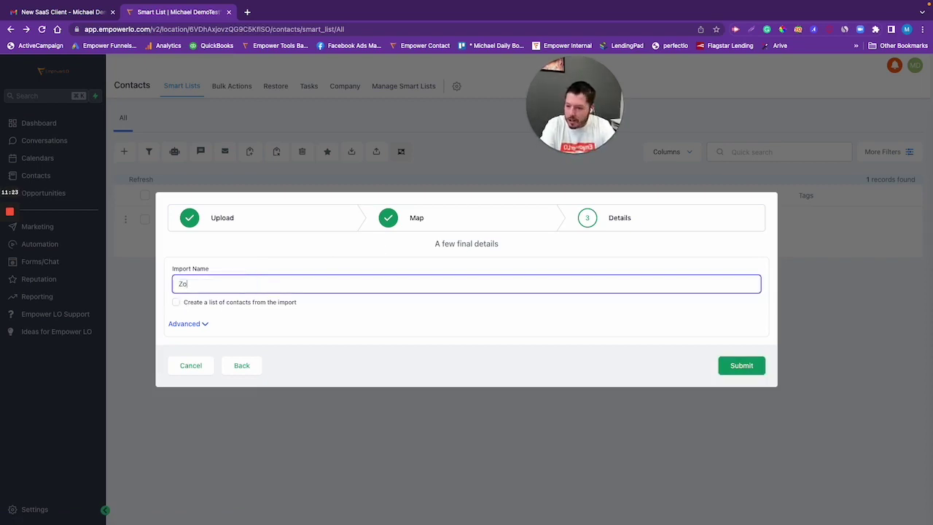
type("hocontacts")
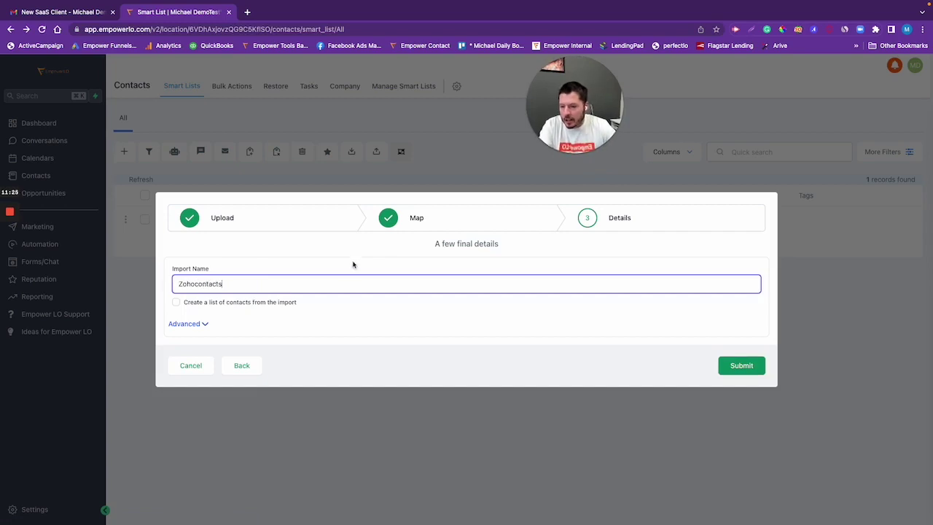
left_click(177, 301)
left_click(187, 323)
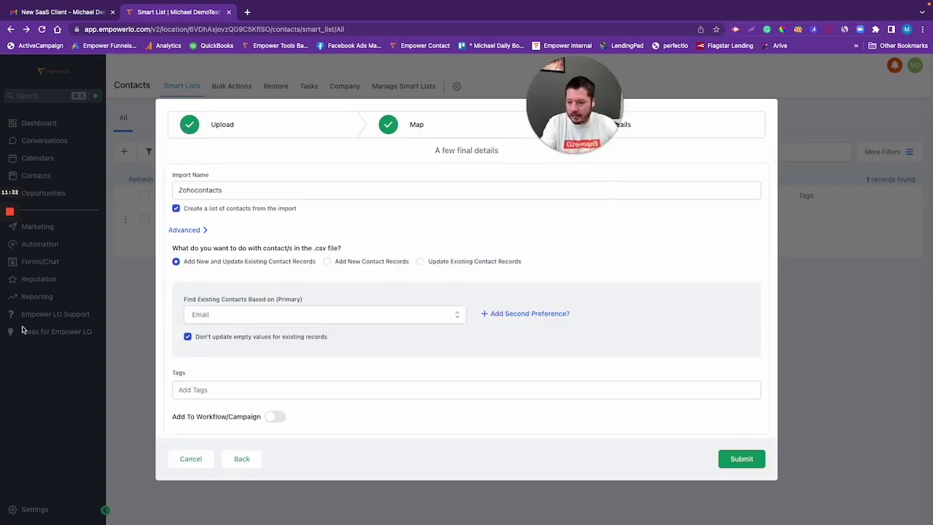
- Leave the tags empty and cancel the import
left_click(244, 389)
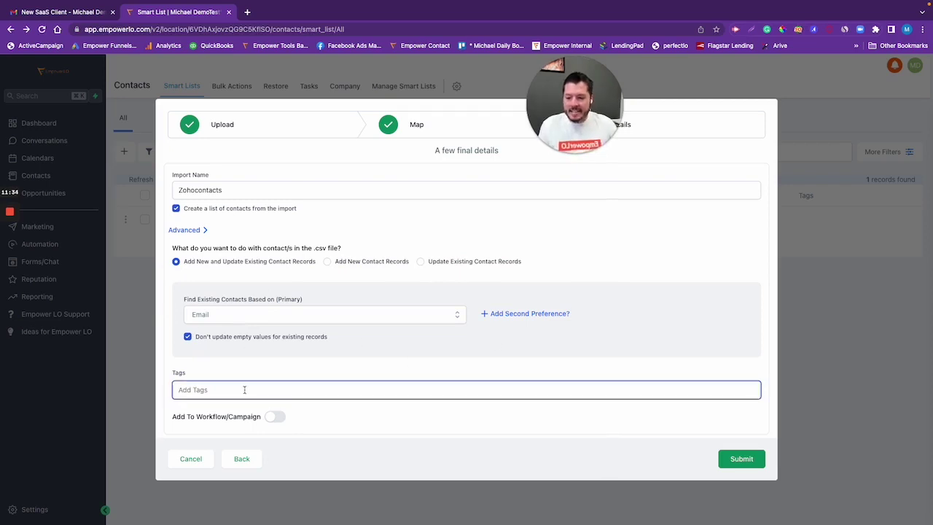
left_click(421, 467)
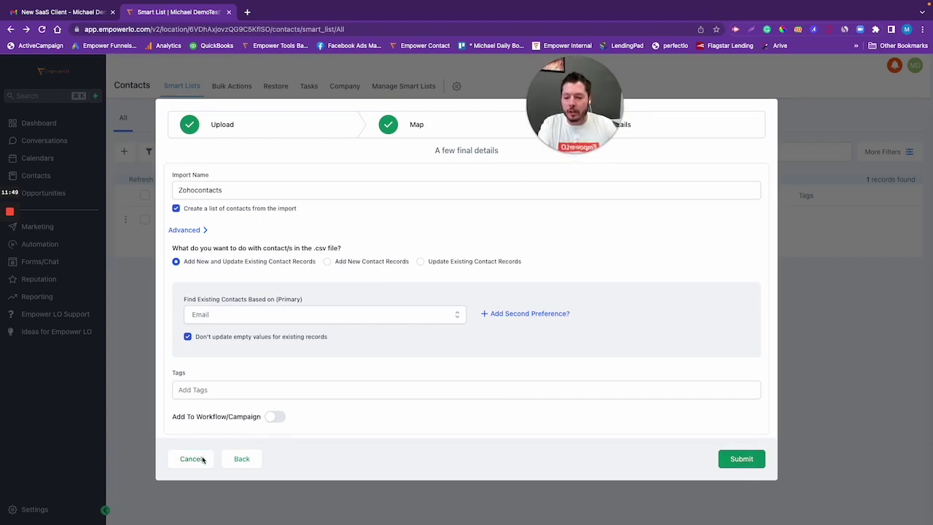
left_click(203, 460)
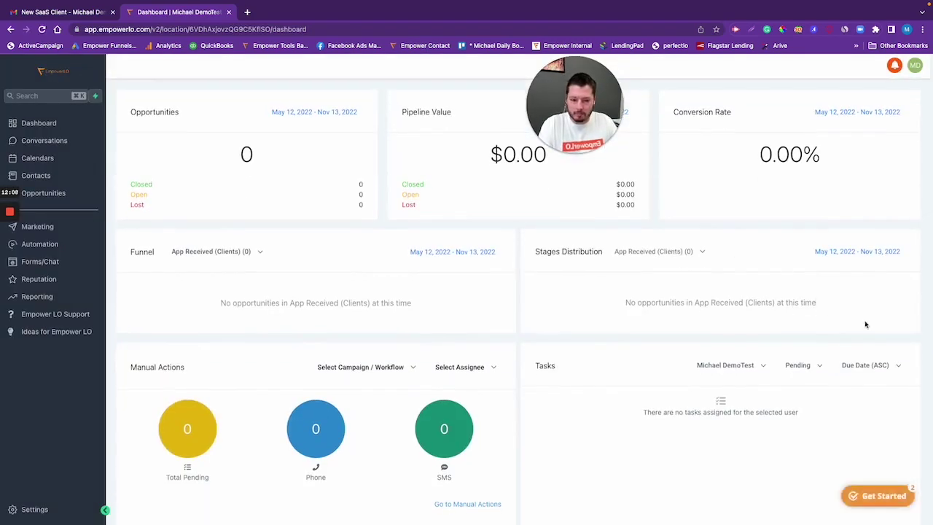
- Launch Create first opportunity from the setup checklist, go to Opportunities, and finish the three-step tour
left_click(906, 499)
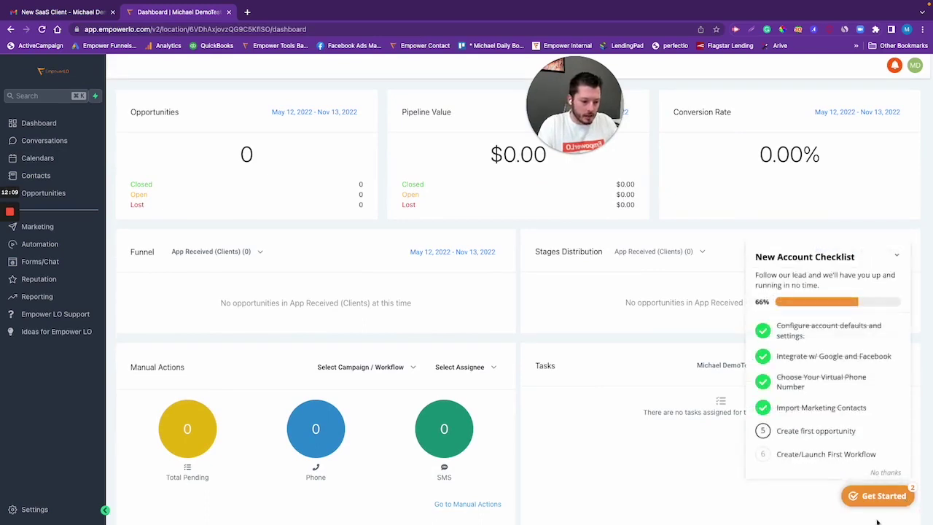
left_click(838, 432)
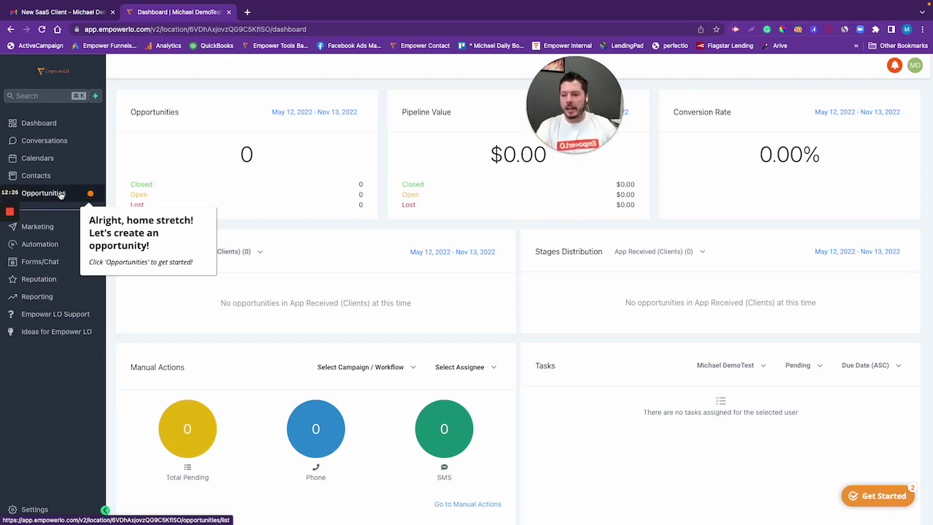
left_click(61, 195)
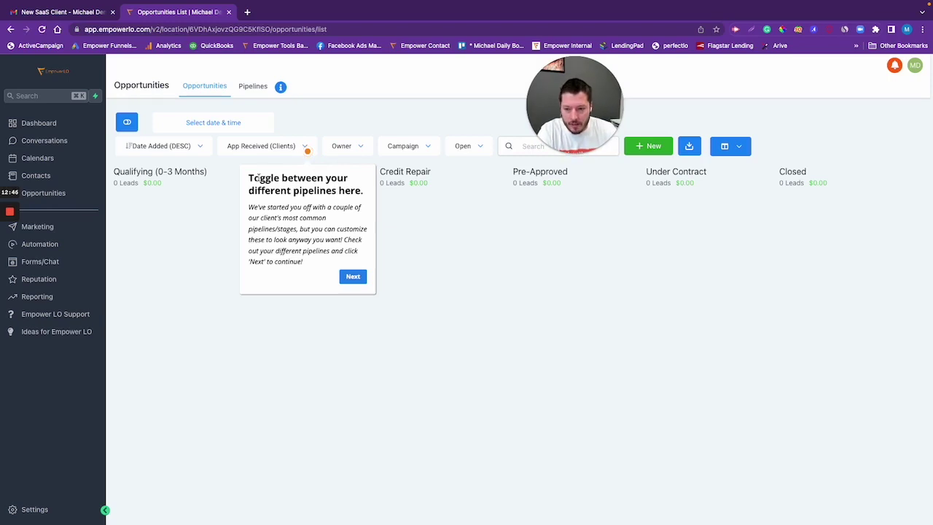
left_click(352, 278)
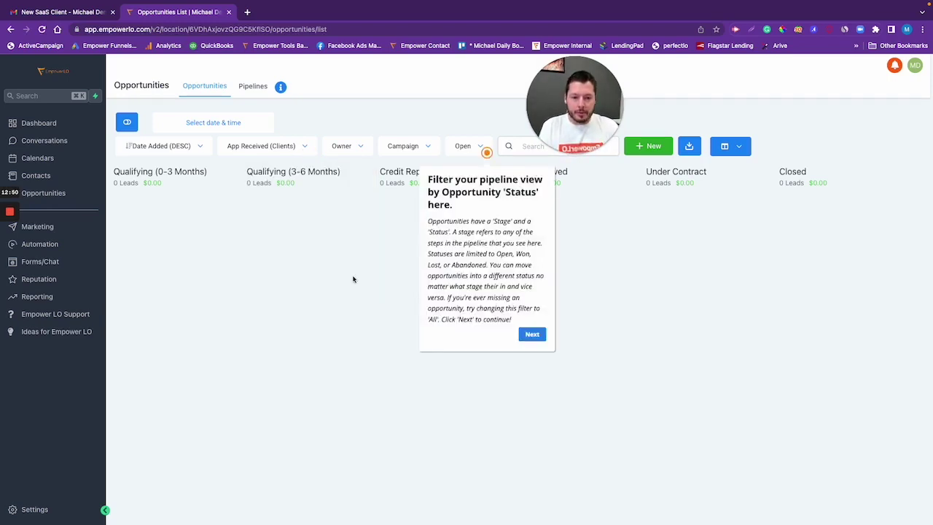
left_click(530, 334)
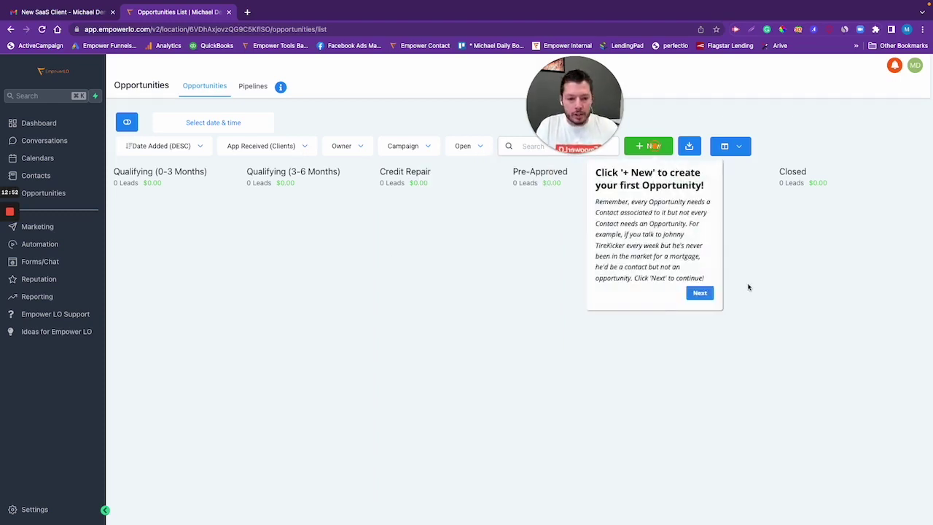
left_click(699, 292)
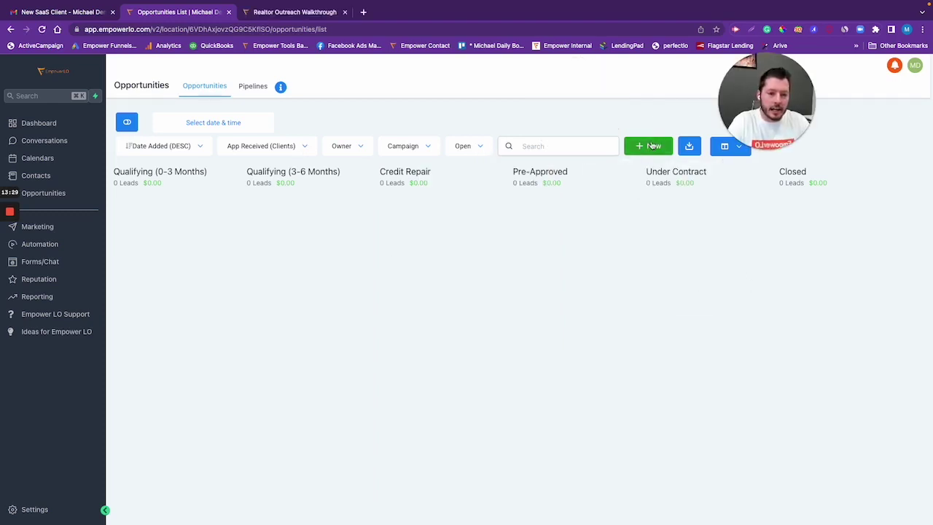
- Start a new opportunity for the existing contact and add 'Purchase' to its name
left_click(650, 146)
left_click(357, 174)
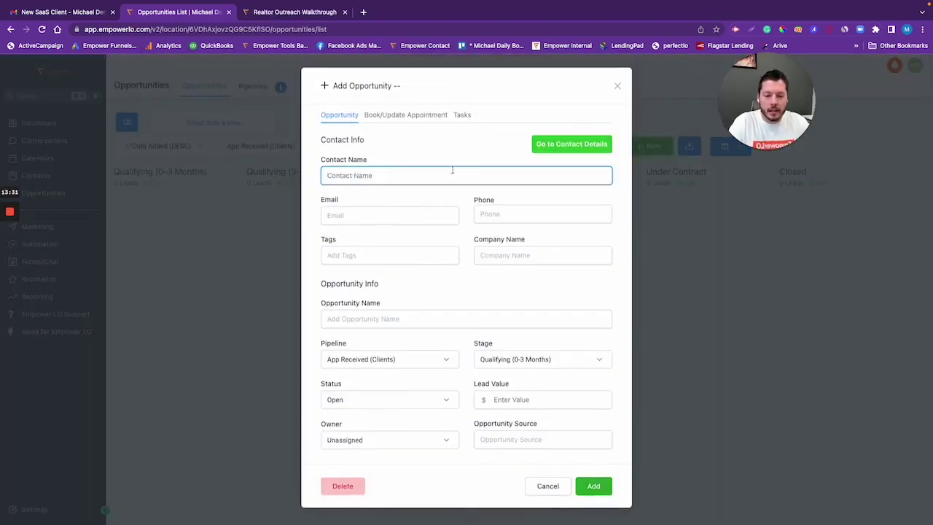
type("joe")
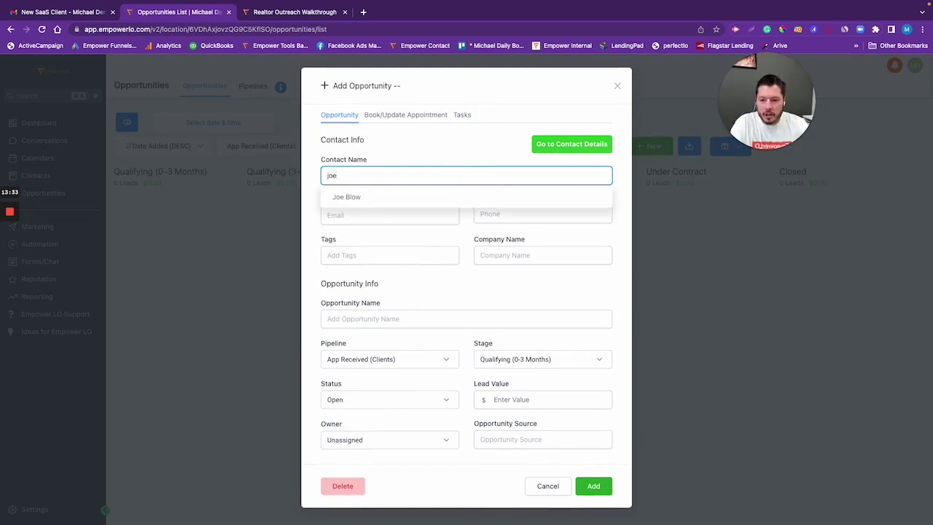
left_click(467, 160)
left_click(368, 177)
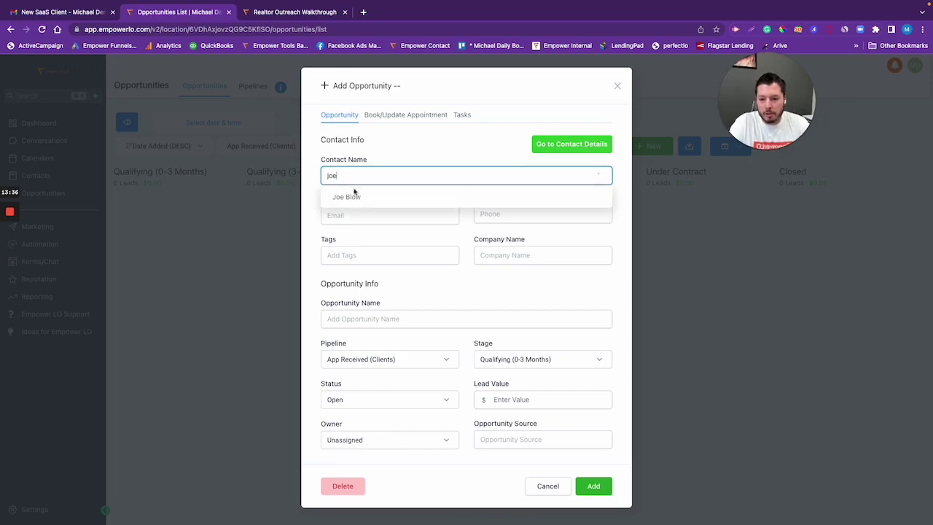
left_click(352, 196)
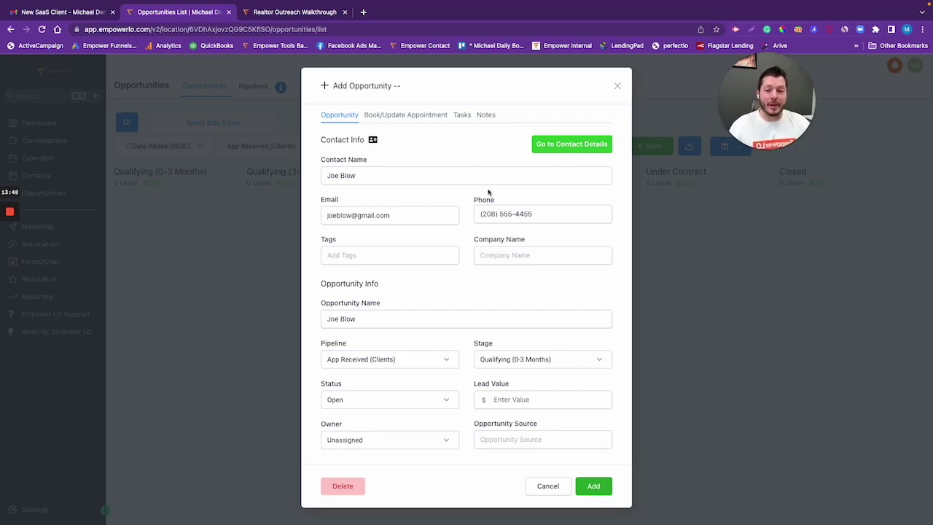
left_click(409, 317)
type("-")
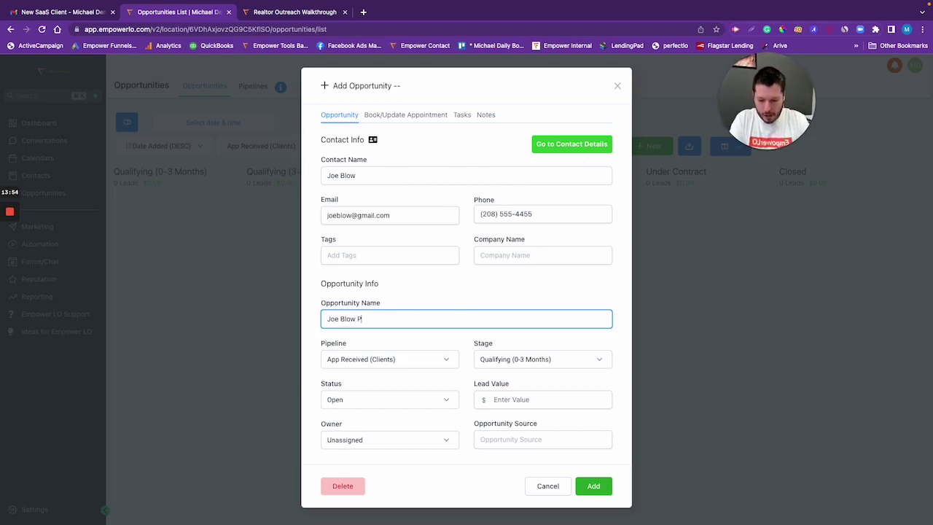
type("urchase")
- Set Pre-application (Leads) pipeline, Engaged stage, $350,000 value, referral source, demo user owner, and add it
left_click(419, 358)
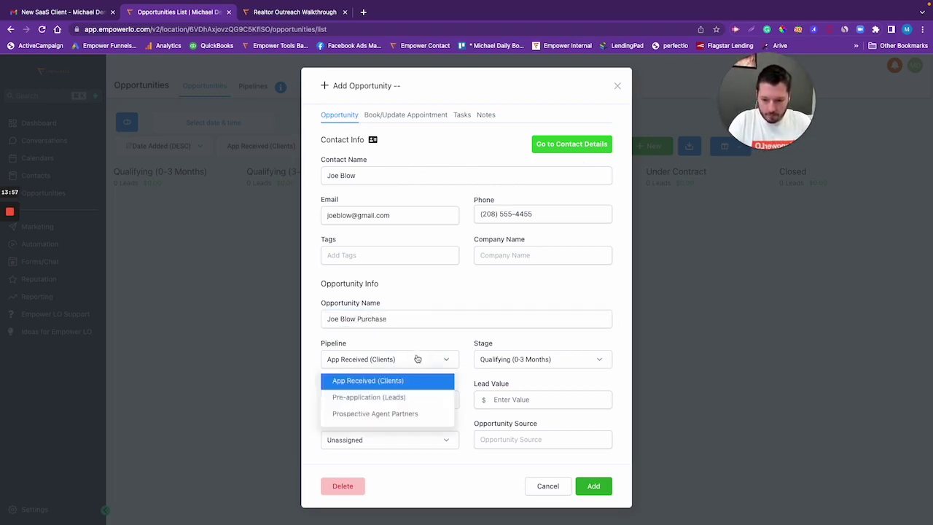
left_click(379, 394)
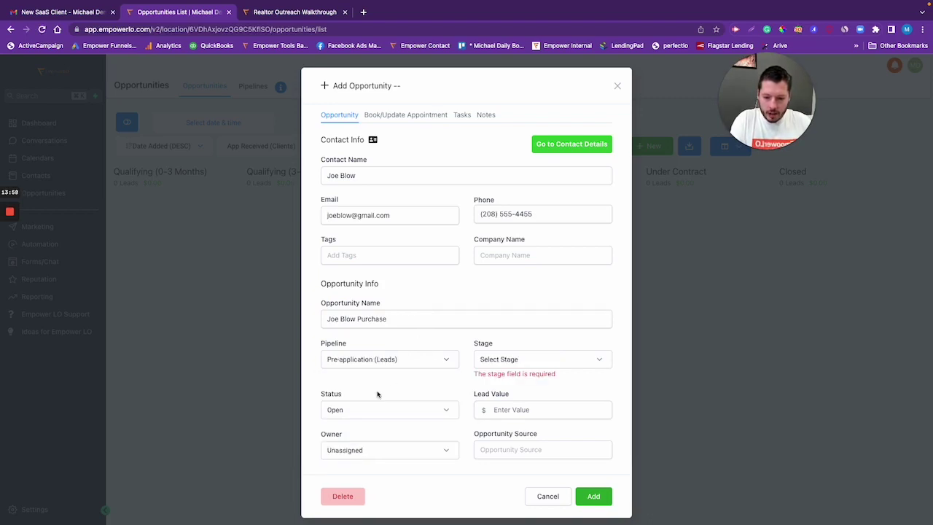
left_click(539, 361)
left_click(503, 393)
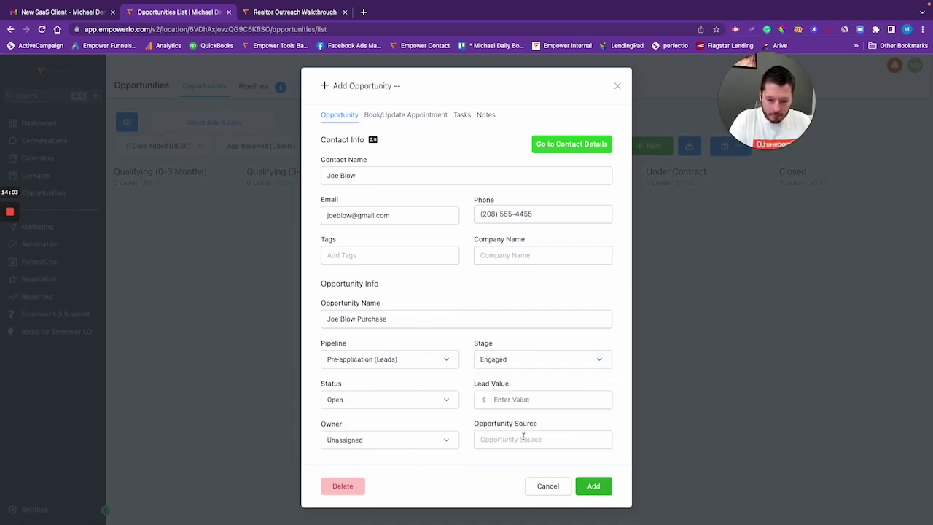
left_click(531, 399)
type("350,")
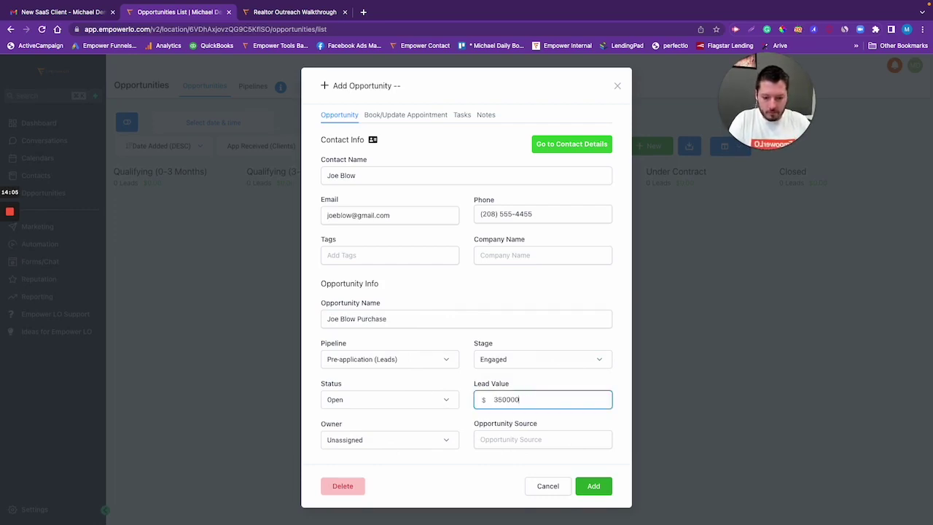
type("000")
left_click(513, 292)
left_click(508, 439)
type("referral")
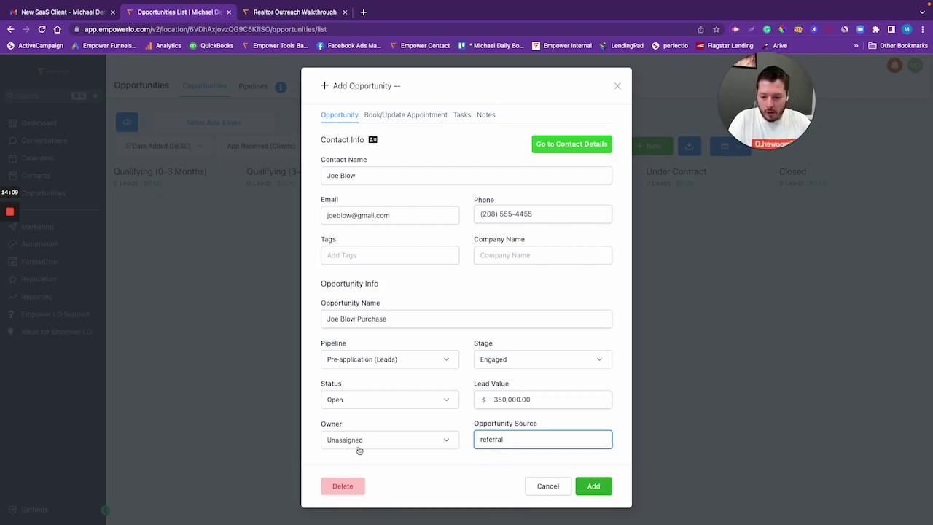
left_click(368, 442)
left_click(370, 463)
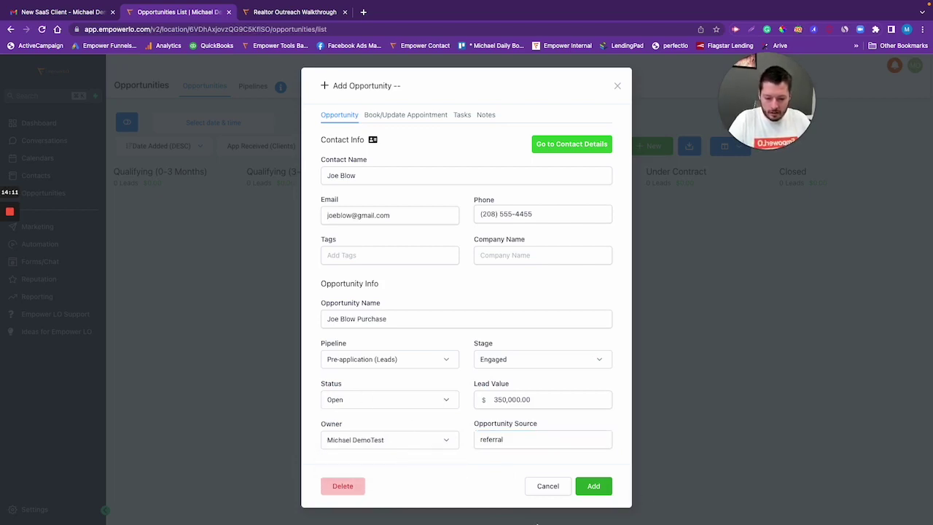
left_click(593, 485)
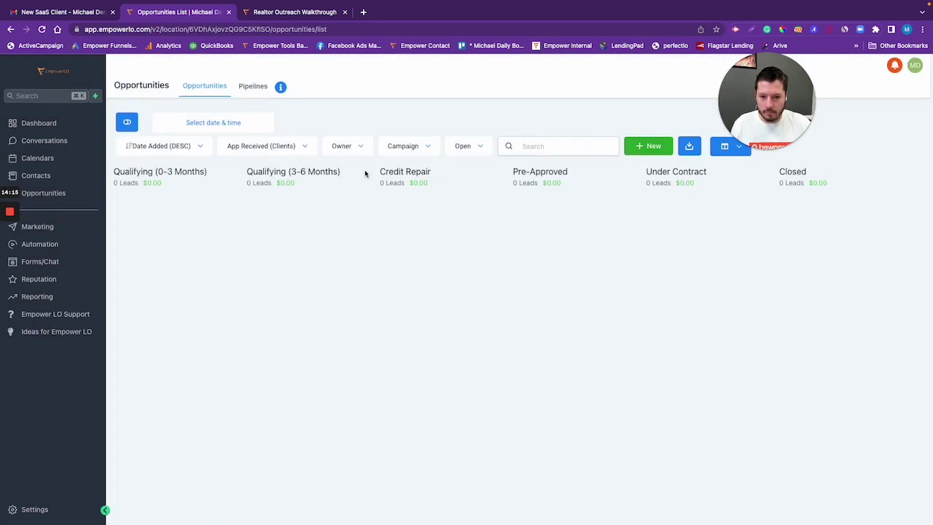
- Show the Pre-Application (Leads) board and drag the purchase opportunity into the Quiet stage
left_click(248, 147)
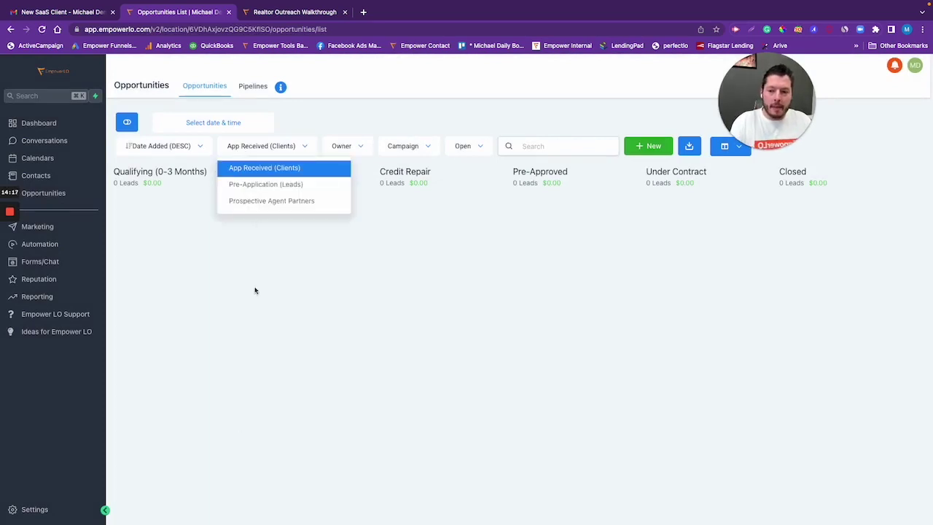
left_click(258, 186)
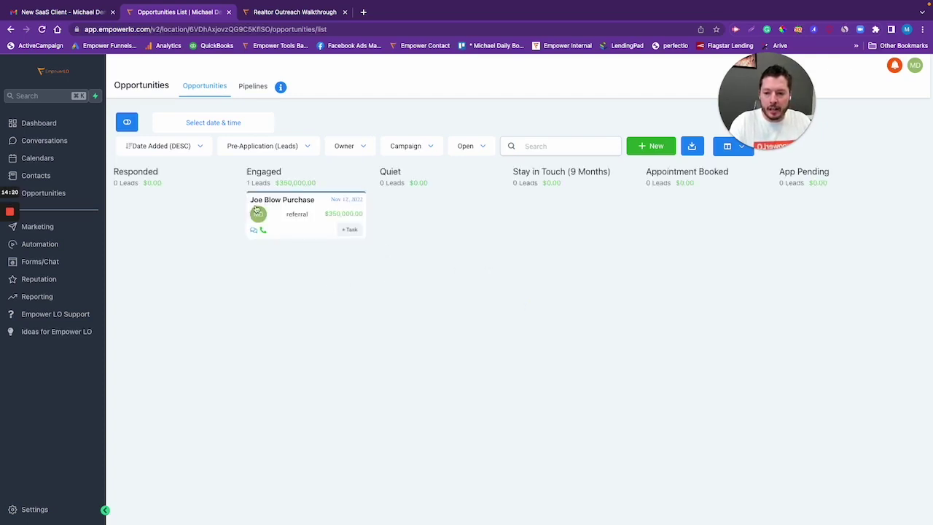
left_click_drag(287, 214, 446, 212)
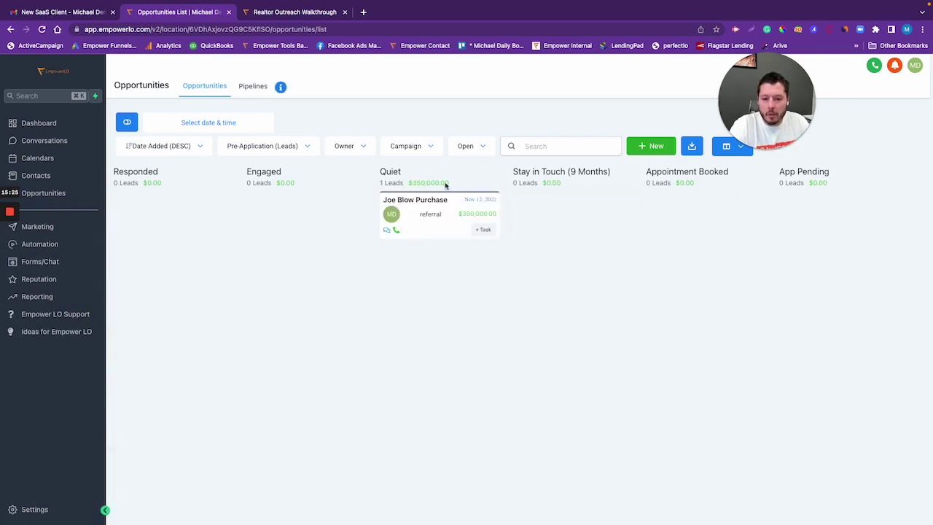
- Open the purchase opportunity, cancel without changes, and preview the Won/Lost/Abandoned drop bar
left_click(462, 202)
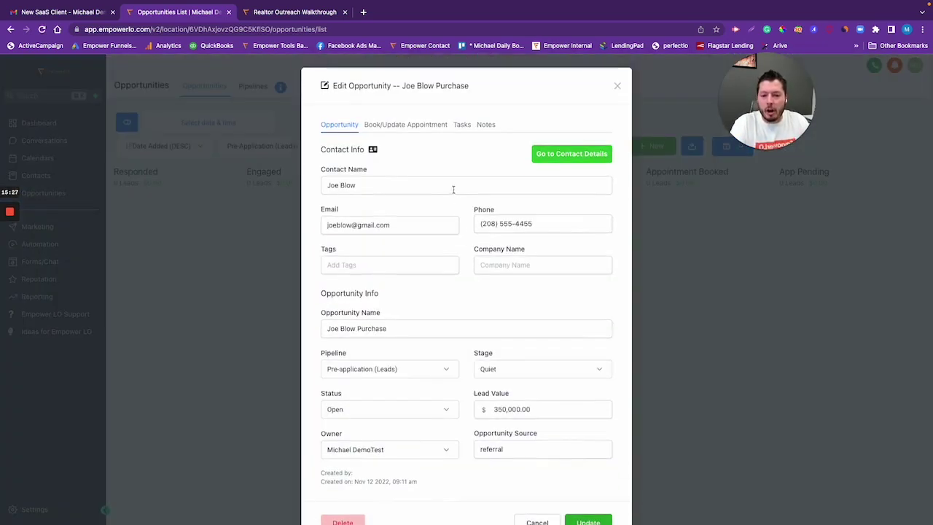
scroll(459, 193, "down", 1)
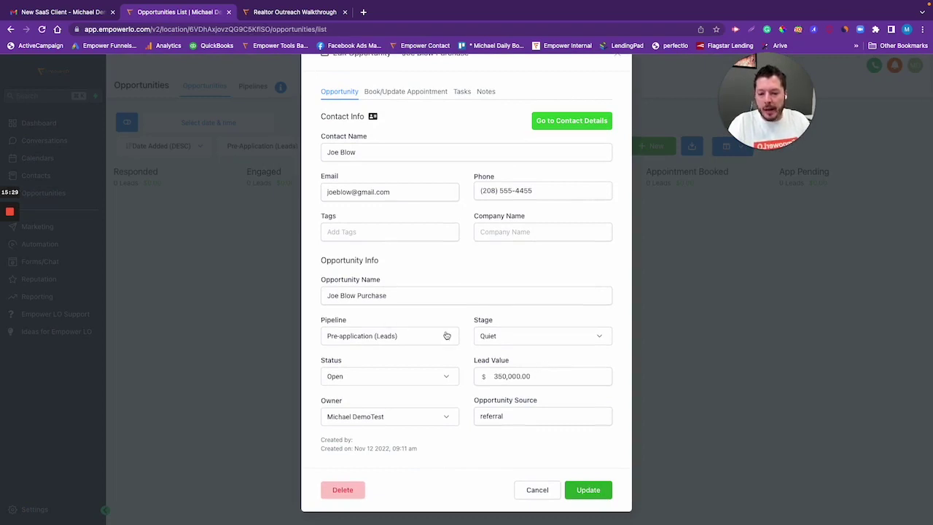
left_click(514, 337)
left_click(530, 275)
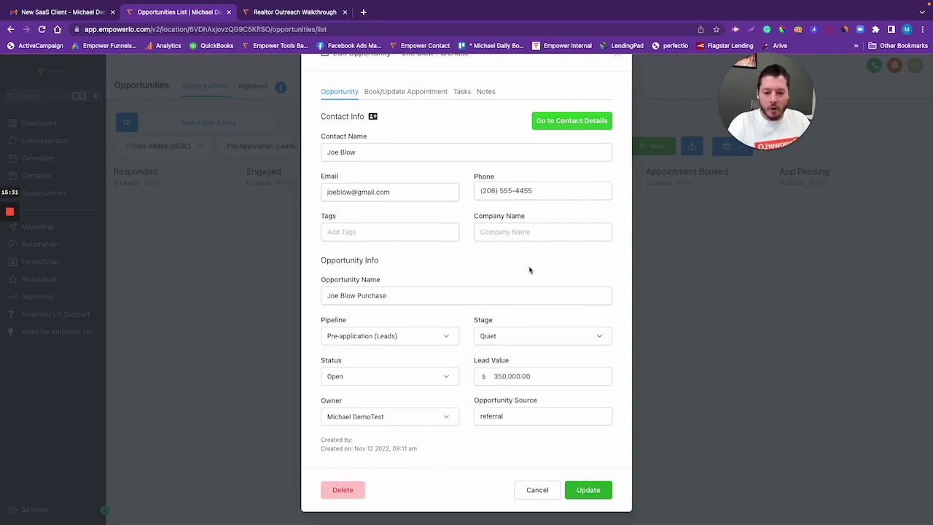
left_click(537, 489)
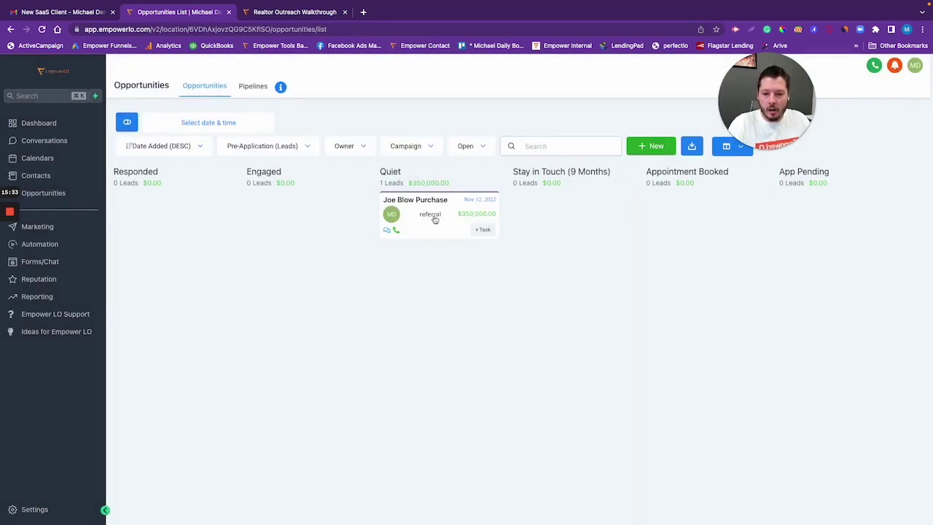
mouse_move(453, 214)
left_mouse_down()
mouse_move(460, 294)
mouse_move(526, 353)
mouse_move(542, 388)
mouse_move(466, 399)
mouse_move(448, 302)
mouse_move(456, 229)
left_mouse_up()
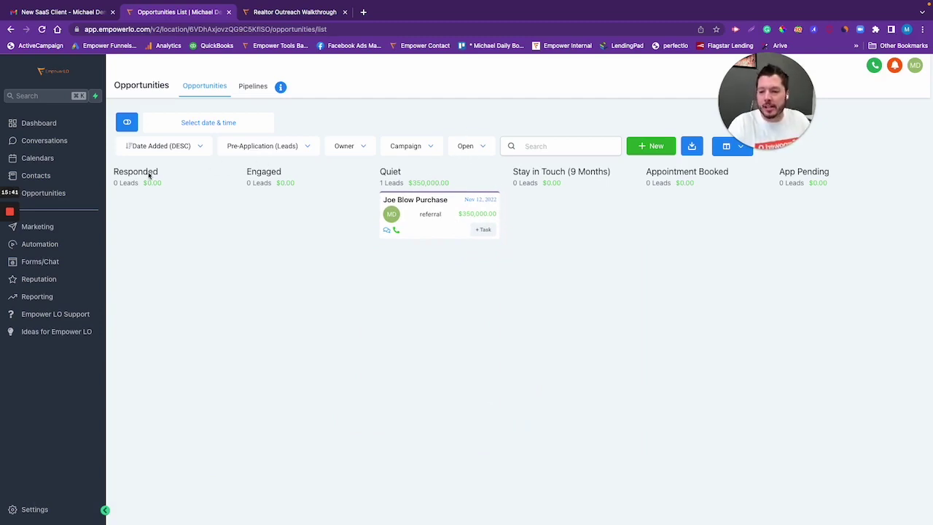
- Drop the purchase opportunity on Lost, filter status to Lost, and switch to Prospective Agent Partners
left_click(475, 146)
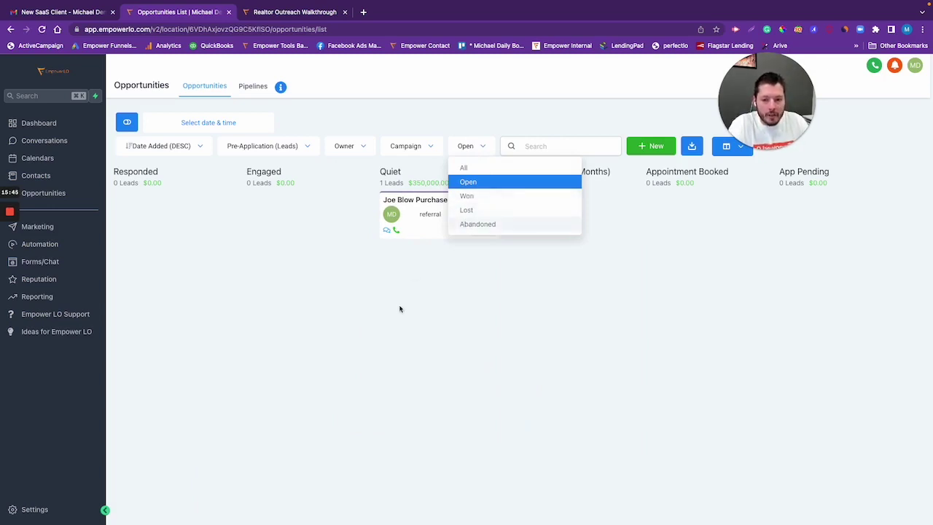
left_click_drag(394, 238, 267, 508)
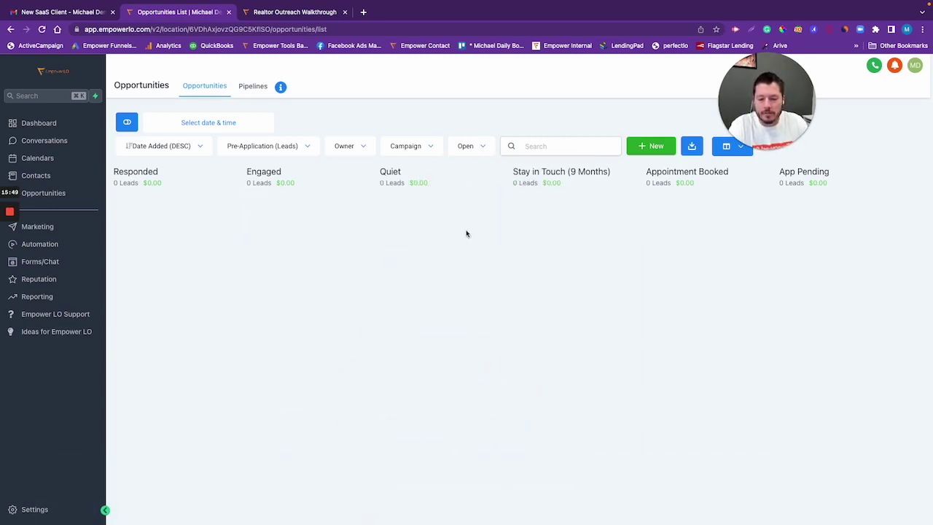
left_click(471, 148)
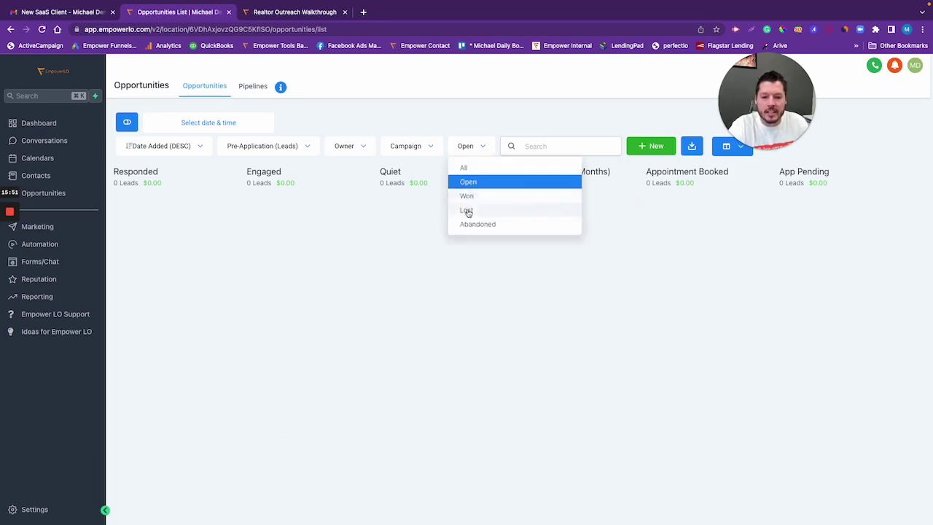
left_click(472, 210)
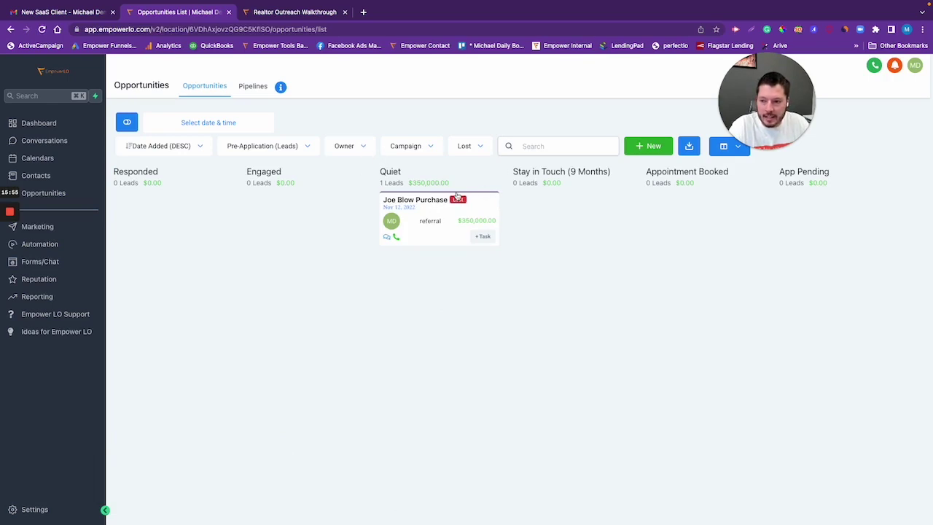
left_click(300, 149)
left_click(292, 197)
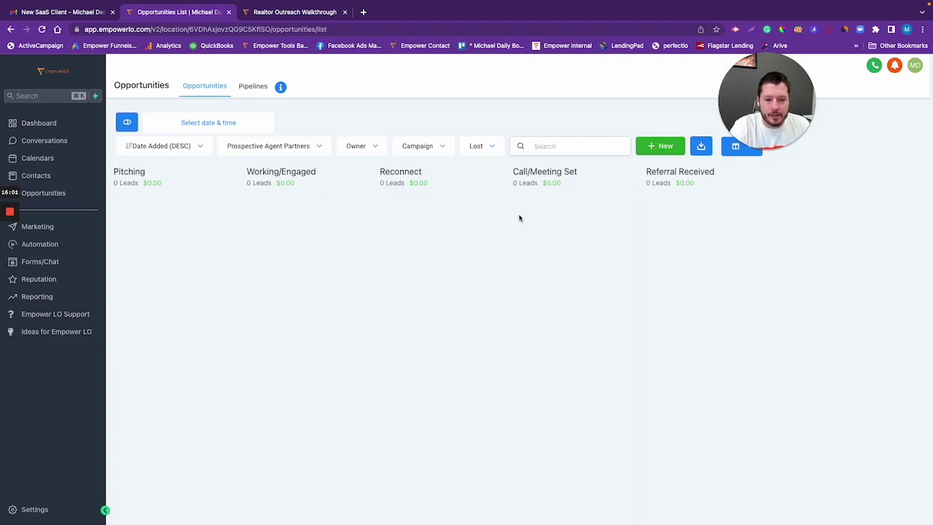
- View the Pipelines tab, cancel the pipeline editor, and return to the dashboard
left_click(257, 89)
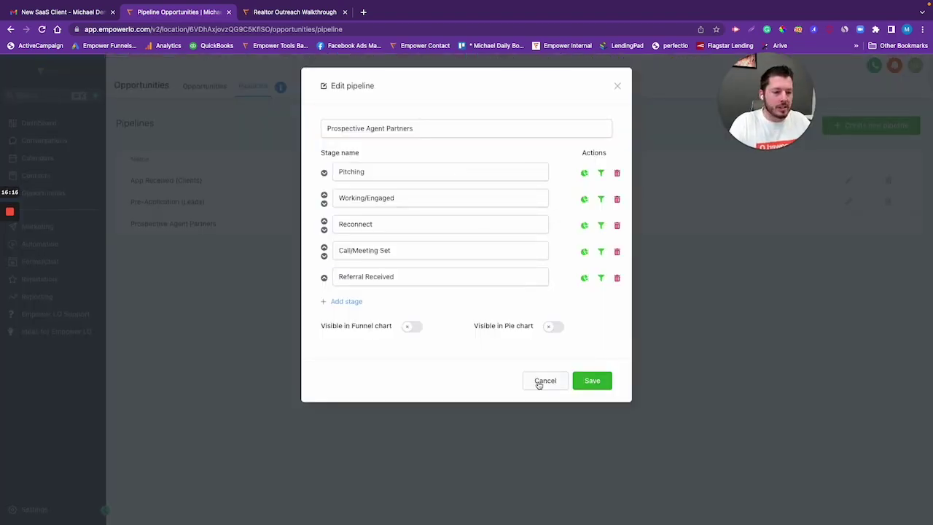
left_click(542, 381)
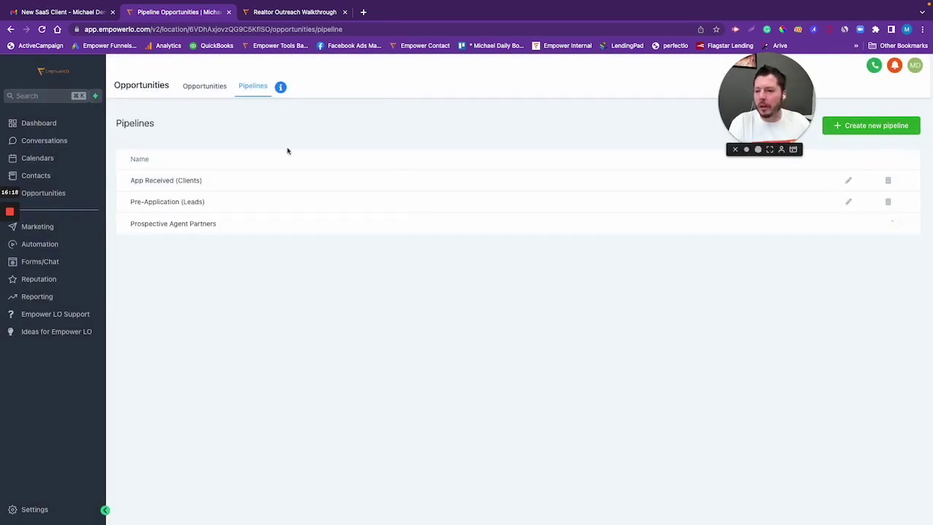
left_click(55, 71)
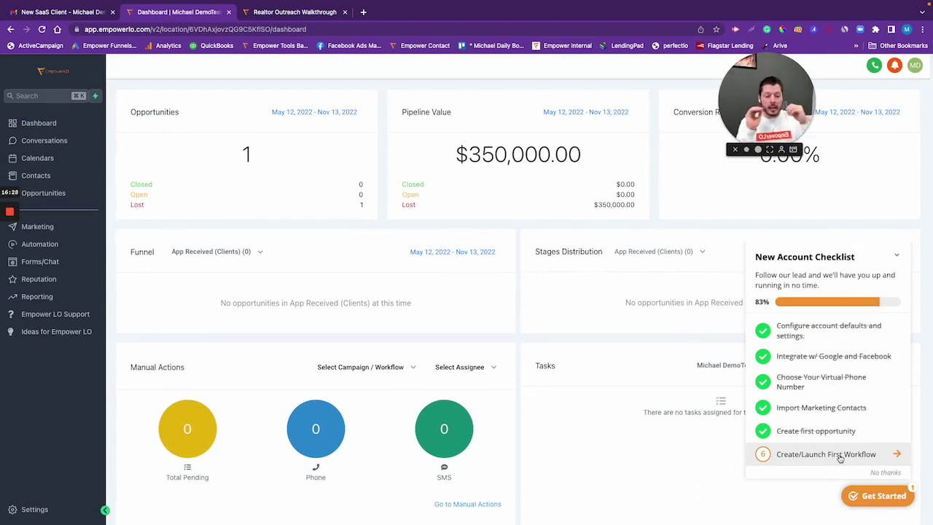
- Start the launch-first-workflow step, dismiss the Automation welcome, and open the Pre-Application (Leads) folder
left_click(840, 456)
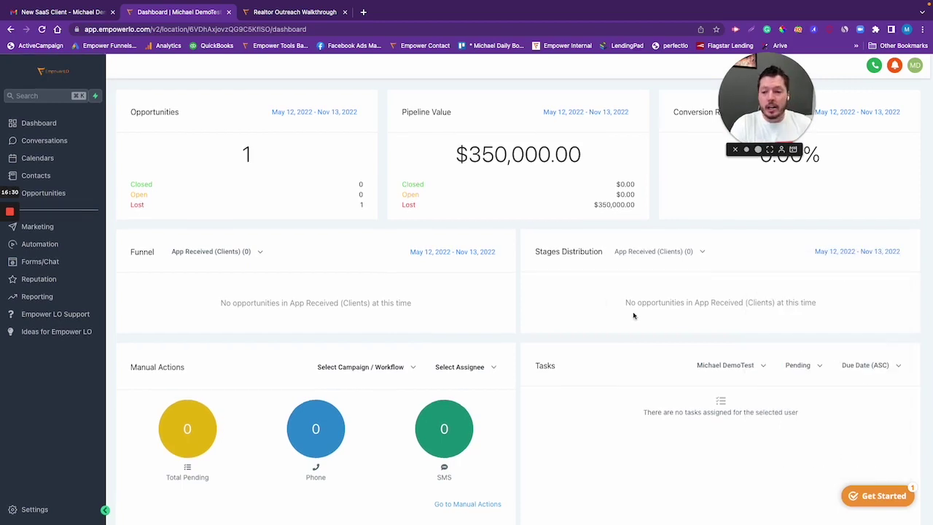
left_click(51, 245)
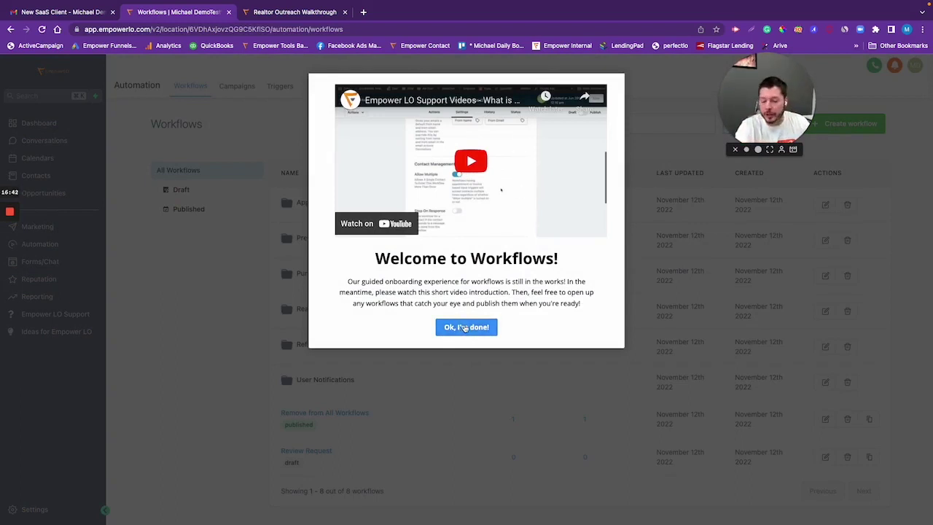
left_click(465, 327)
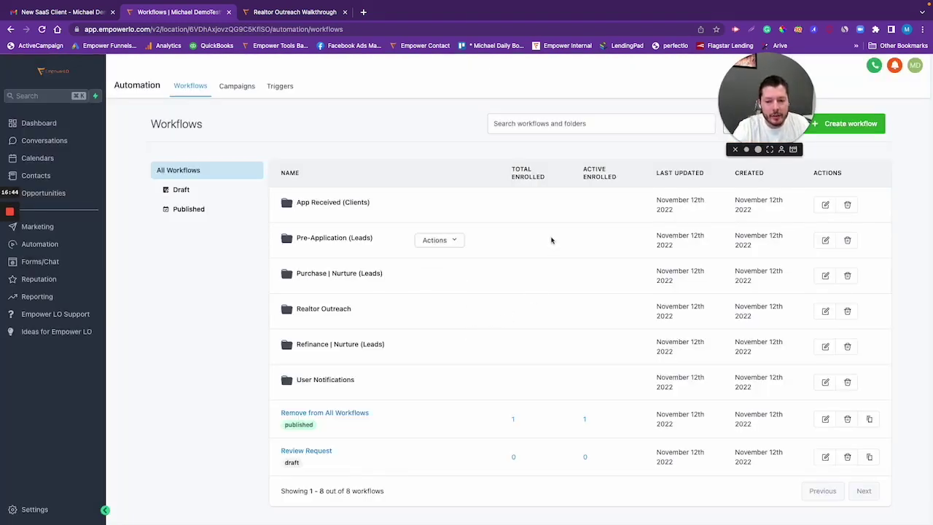
scroll(550, 240, "down", 1)
scroll(563, 246, "up", 1)
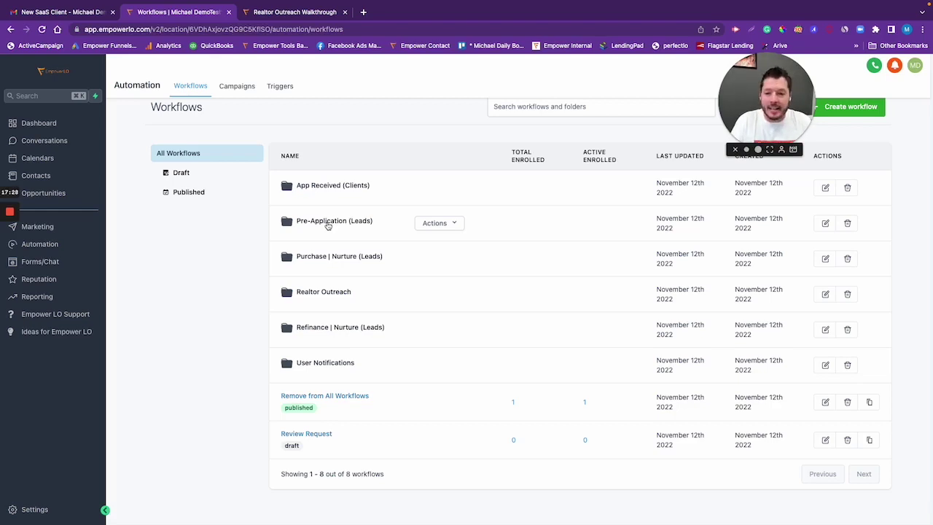
left_click(328, 224)
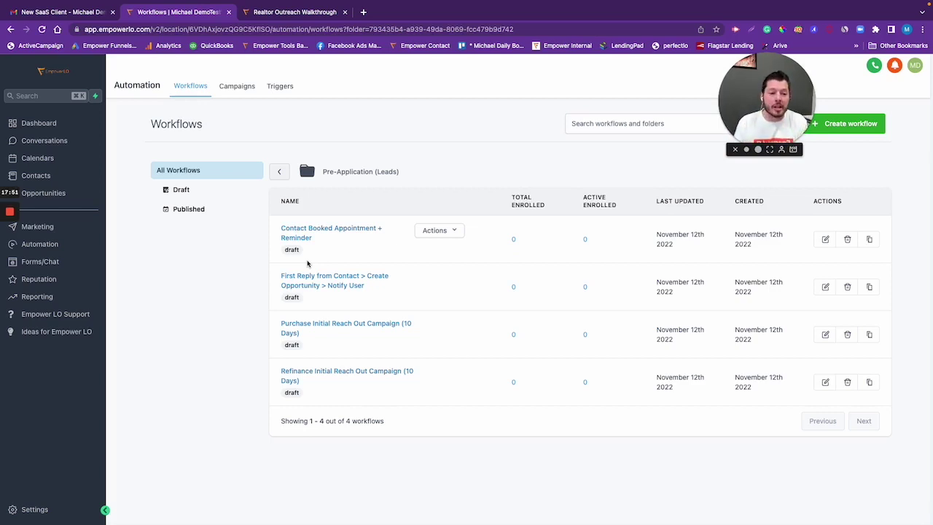
- Review the Purchase Initial Reach Out Campaign and First Reply from Contact workflows
left_click(371, 322)
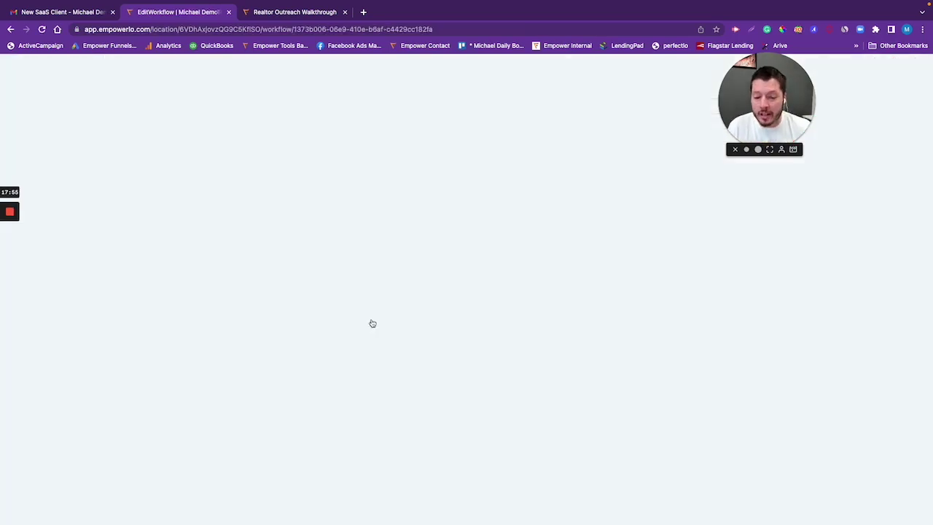
scroll(570, 269, "down", 15)
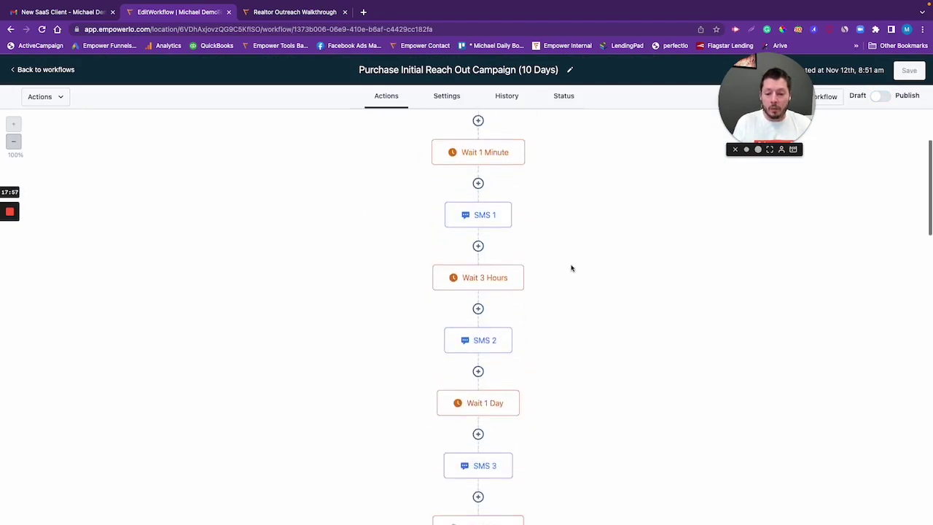
scroll(521, 301, "up", 10)
scroll(497, 211, "up", 5)
left_click(42, 70)
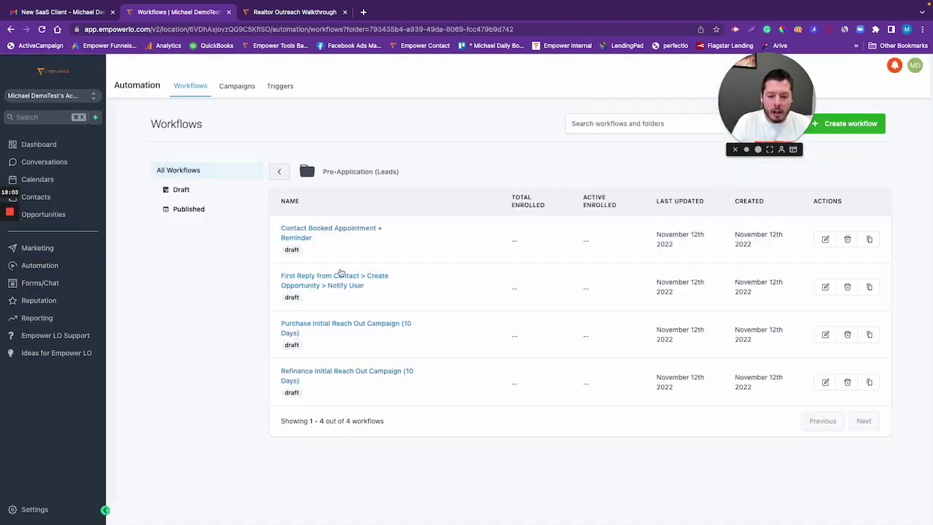
left_click(305, 284)
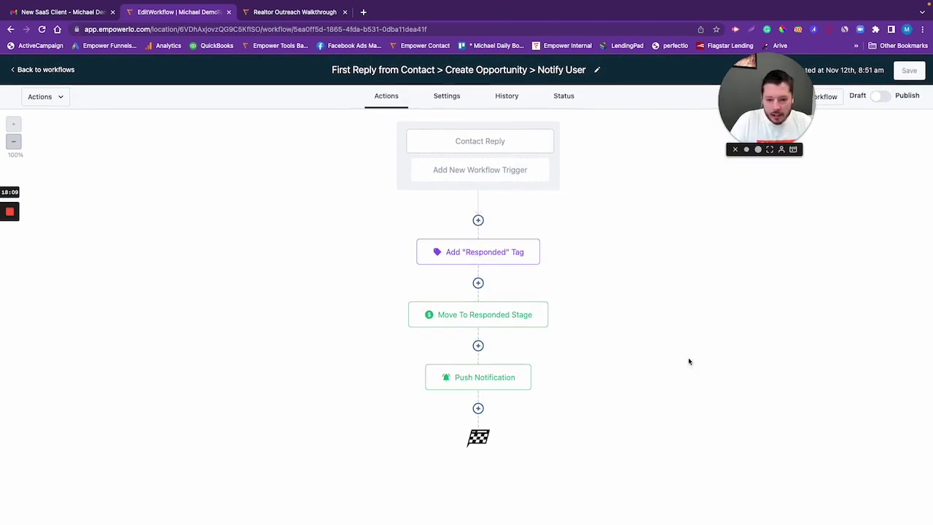
left_click(41, 71)
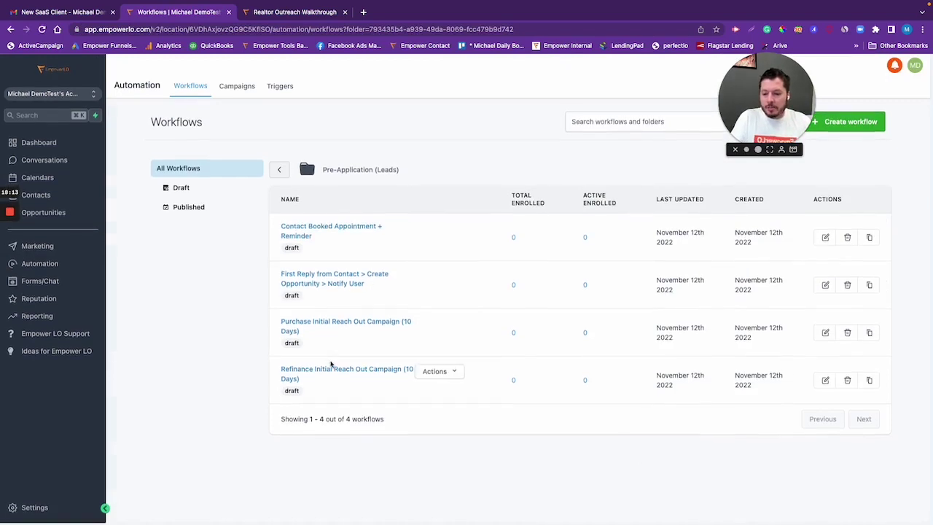
- Review the Contact Booked Appointment + Reminder workflow, then open the Purchase | Nurture (Leads) folder
left_click(318, 241)
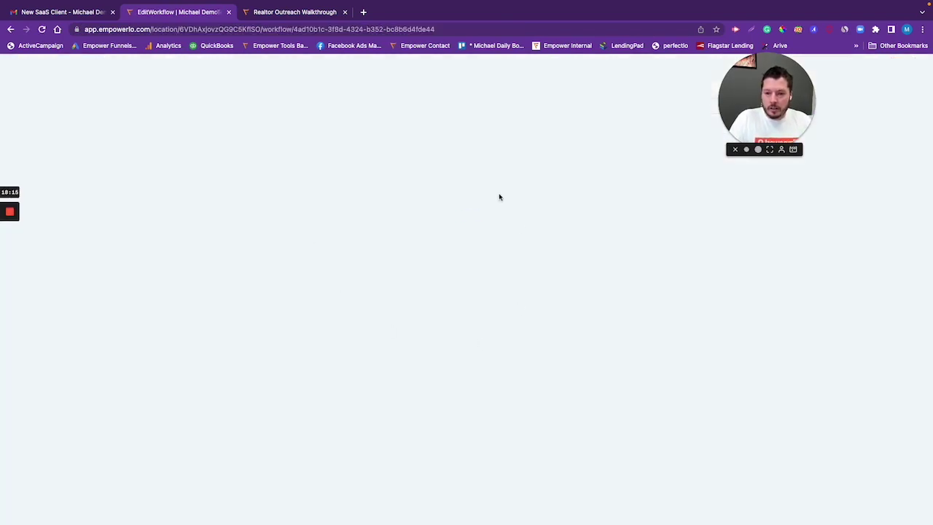
scroll(524, 266, "down", 3)
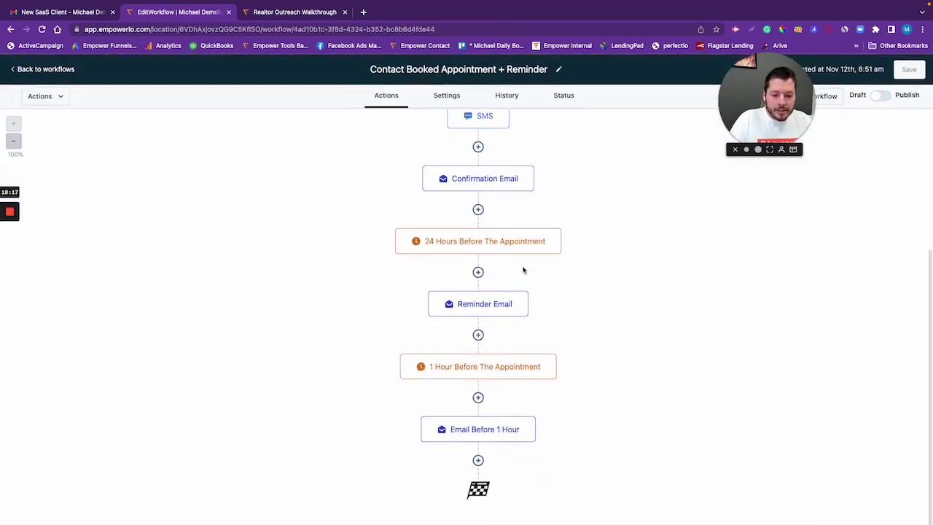
left_click(40, 71)
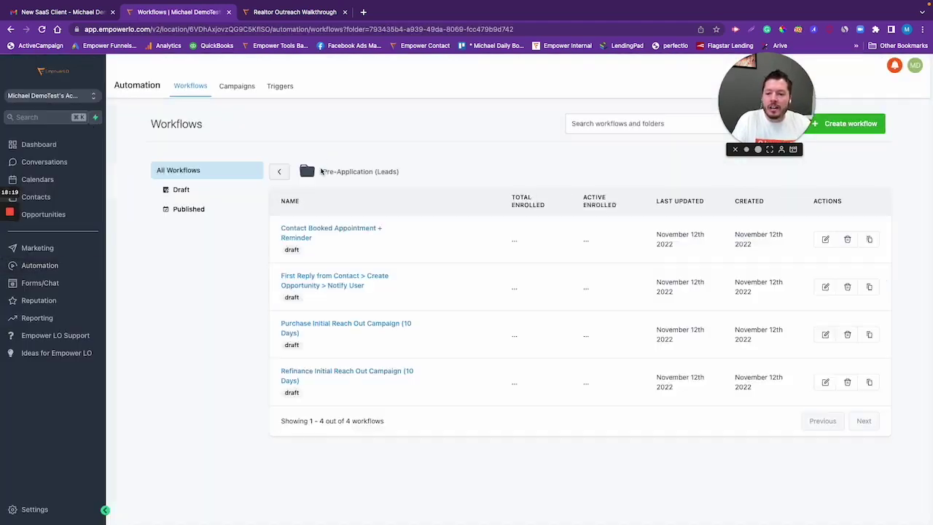
left_click(280, 171)
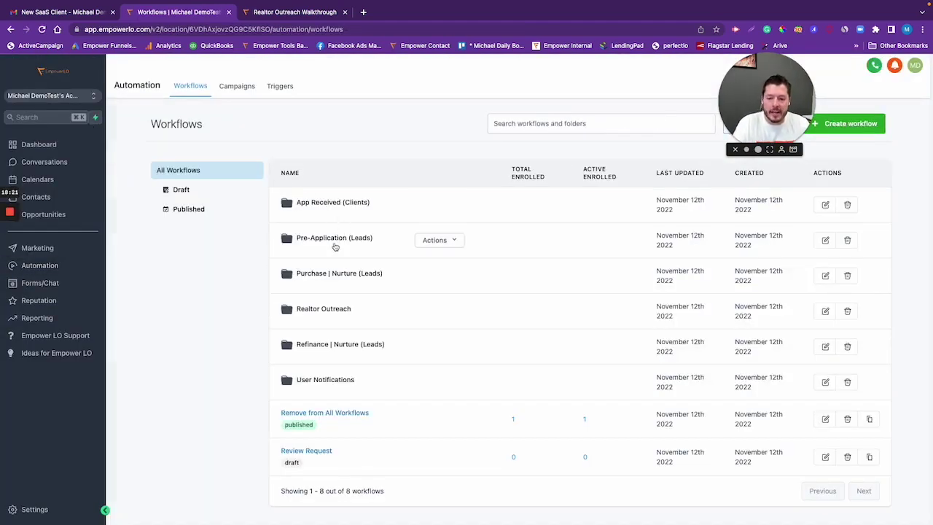
left_click(337, 274)
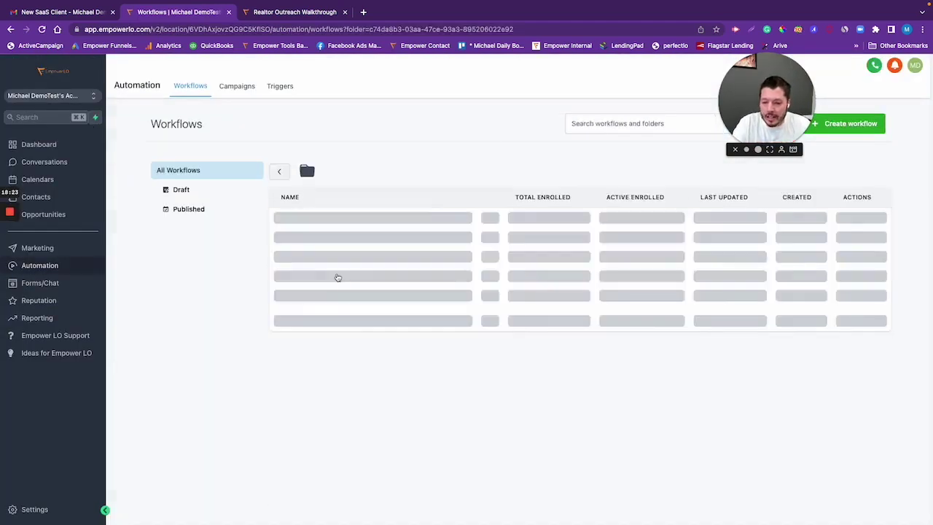
- Switch Stay in Touch Campaign (9 Month) - Purchase from Draft to Published and save it
left_click(319, 315)
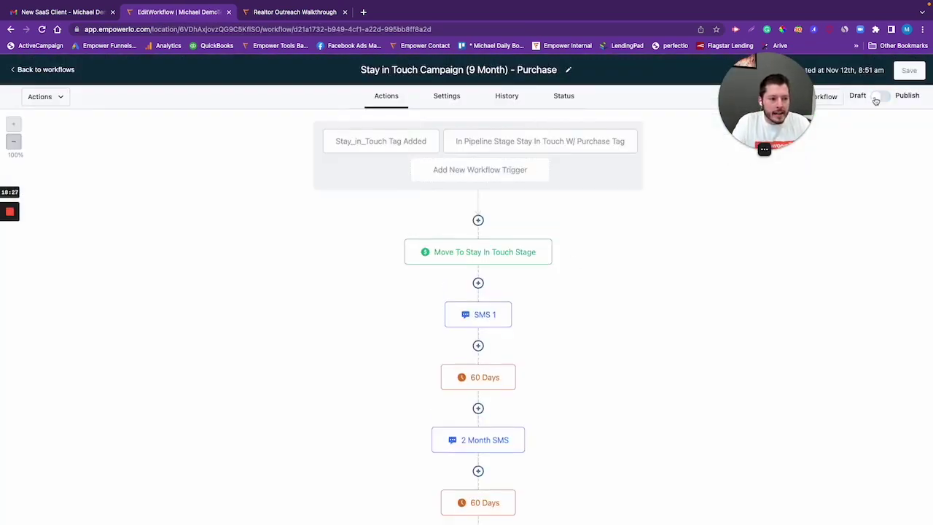
left_click(877, 97)
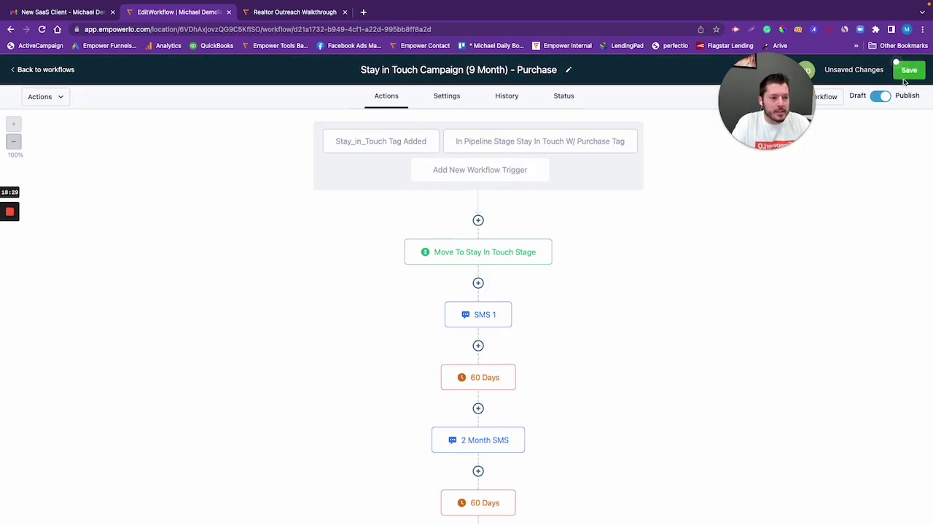
left_click(906, 70)
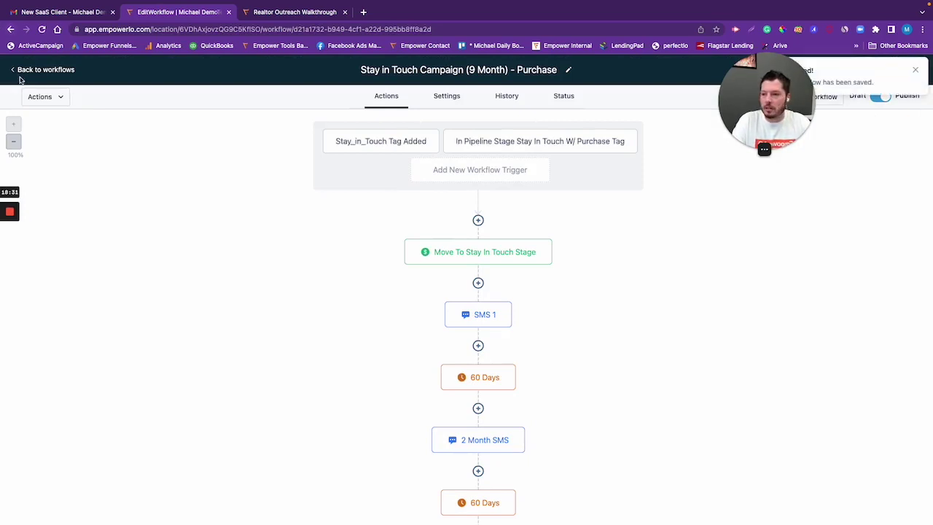
left_click(42, 70)
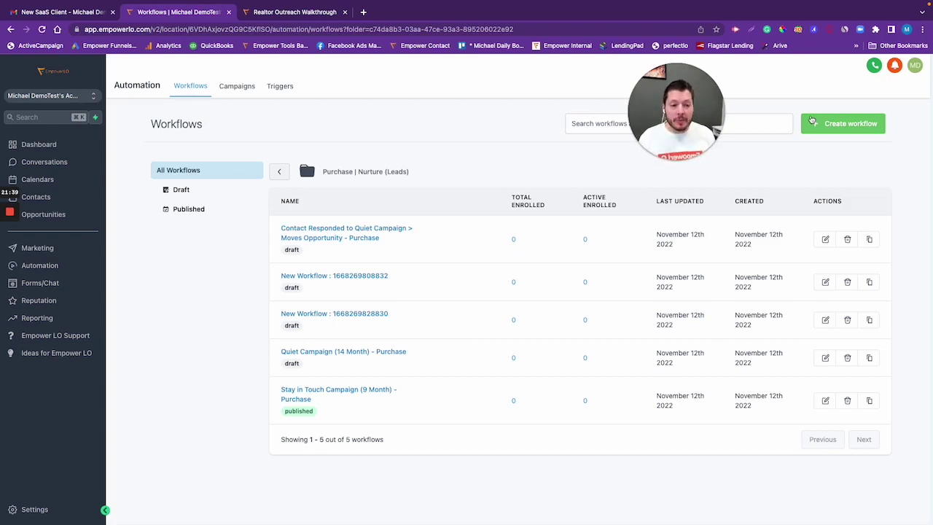
- Create a new blank workflow from scratch
left_click(823, 124)
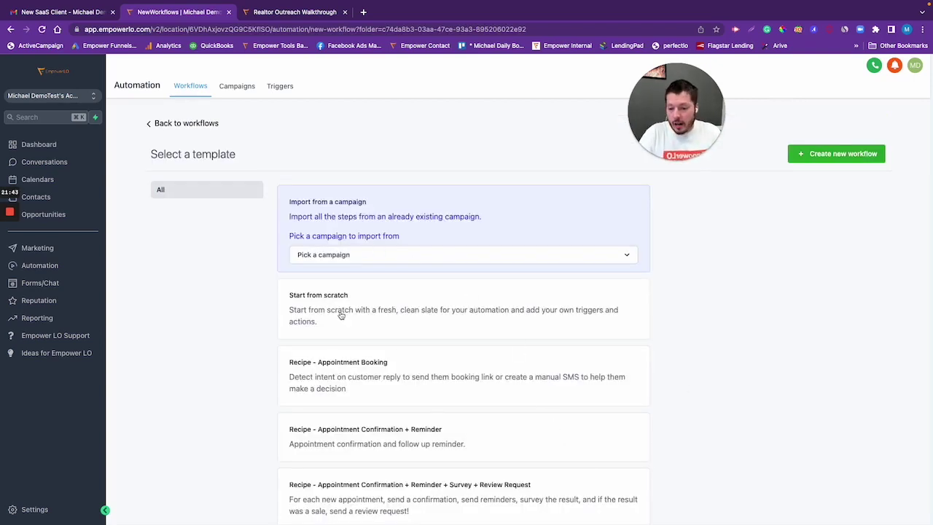
left_click(340, 315)
left_click(801, 155)
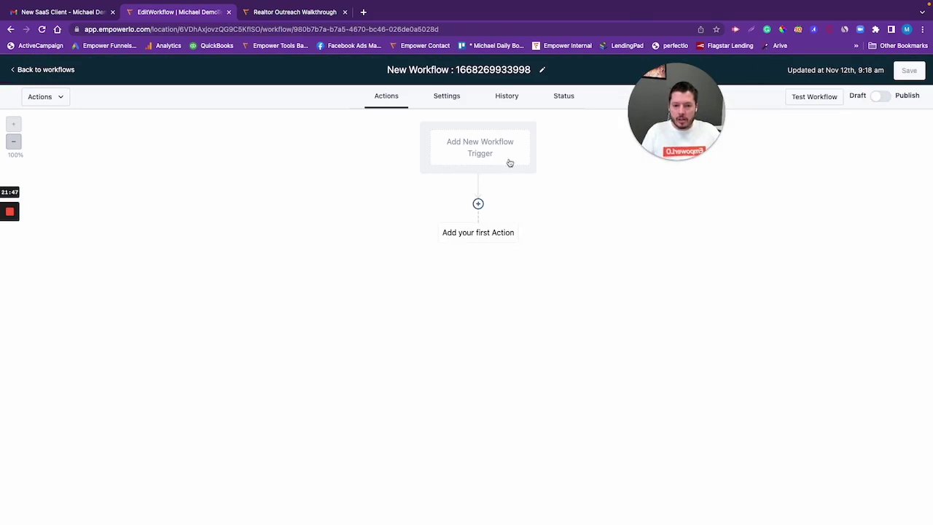
- Add a Contact Created trigger filtered to contacts with the purchase tag and save it
left_click(510, 151)
left_click(550, 122)
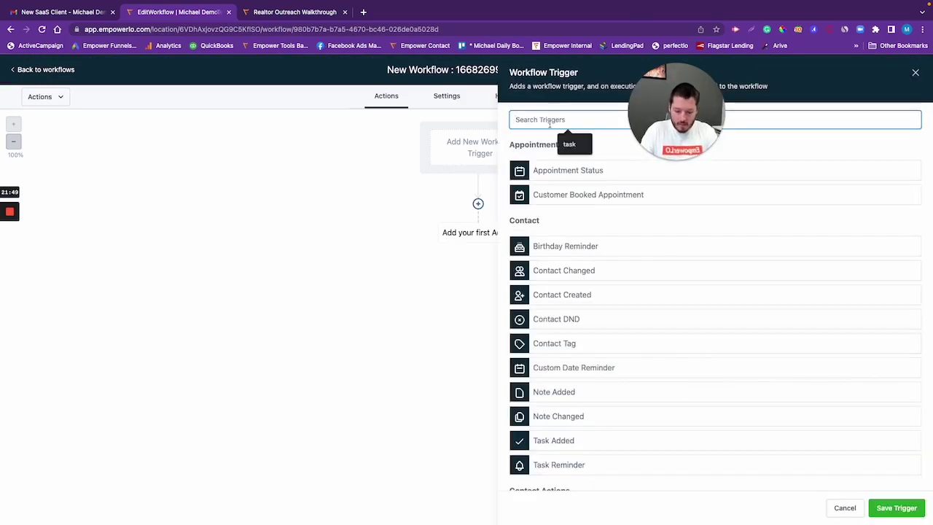
type("conta")
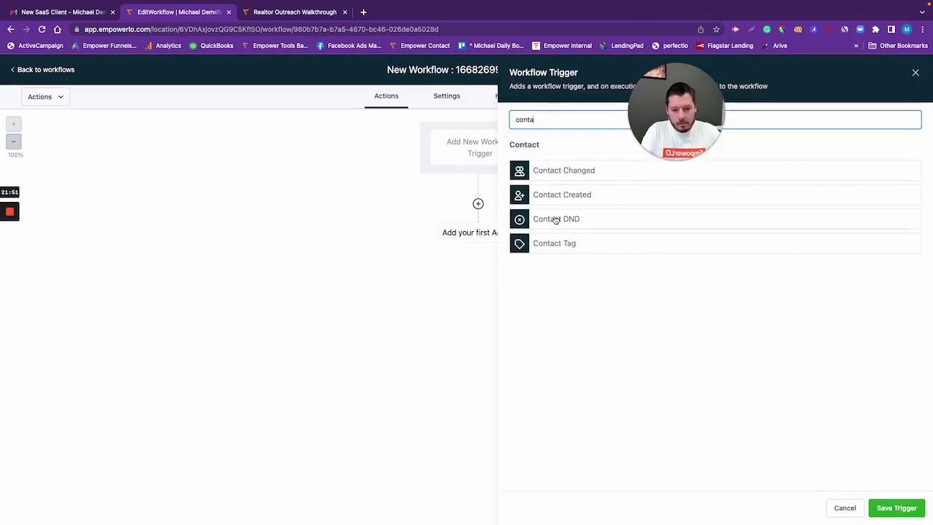
left_click(563, 198)
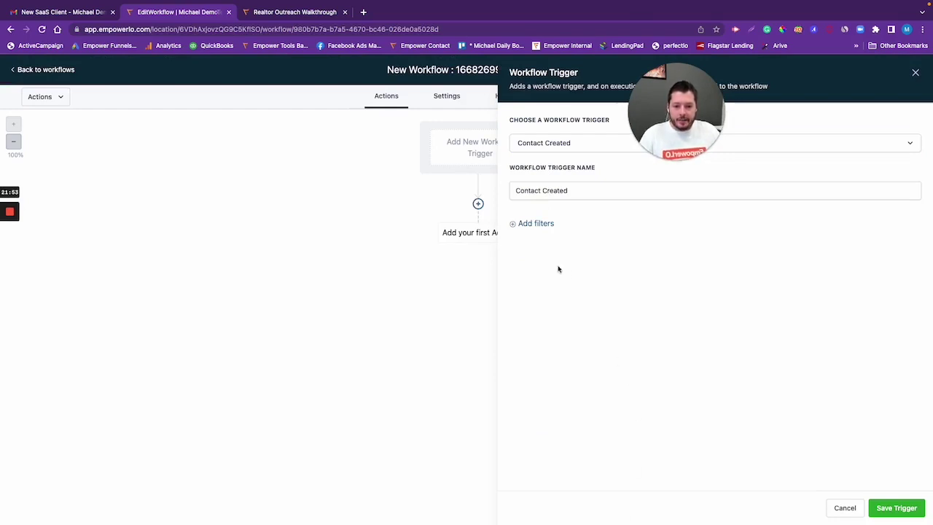
left_click(520, 222)
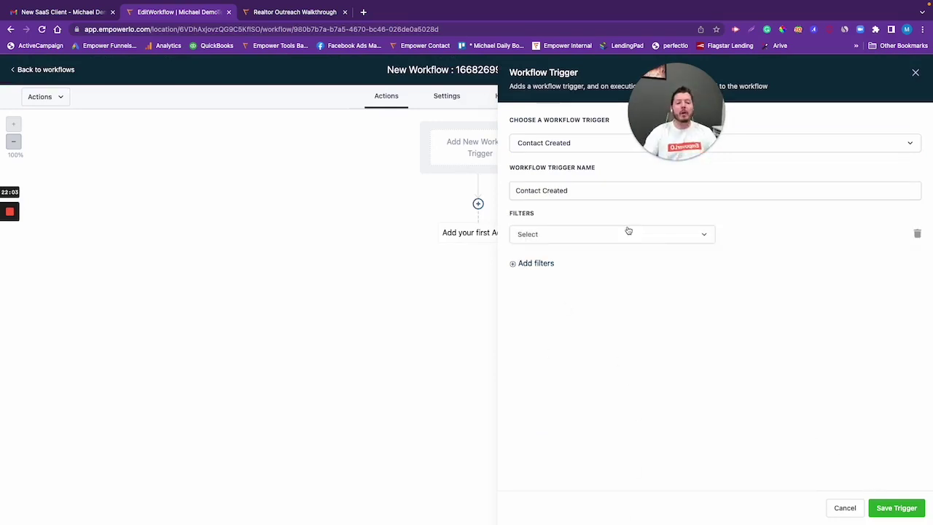
left_click(601, 239)
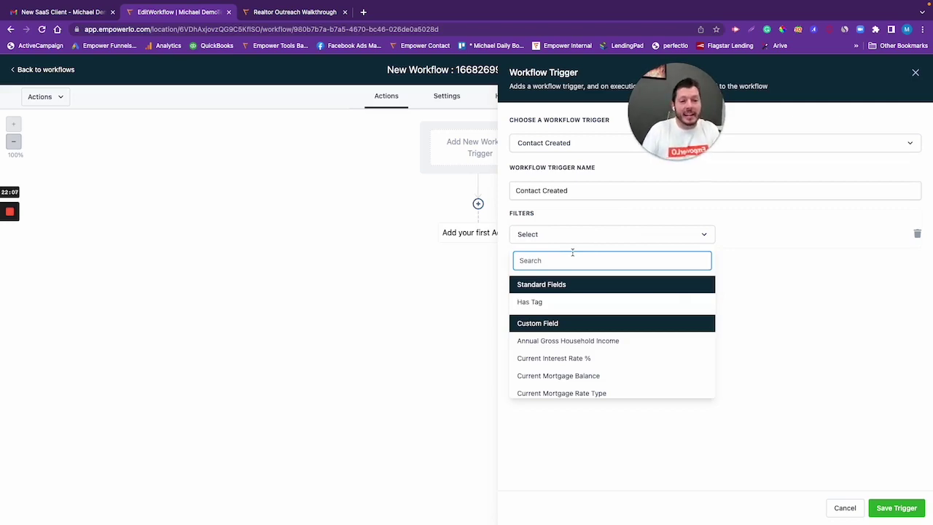
left_click(536, 303)
left_click(775, 242)
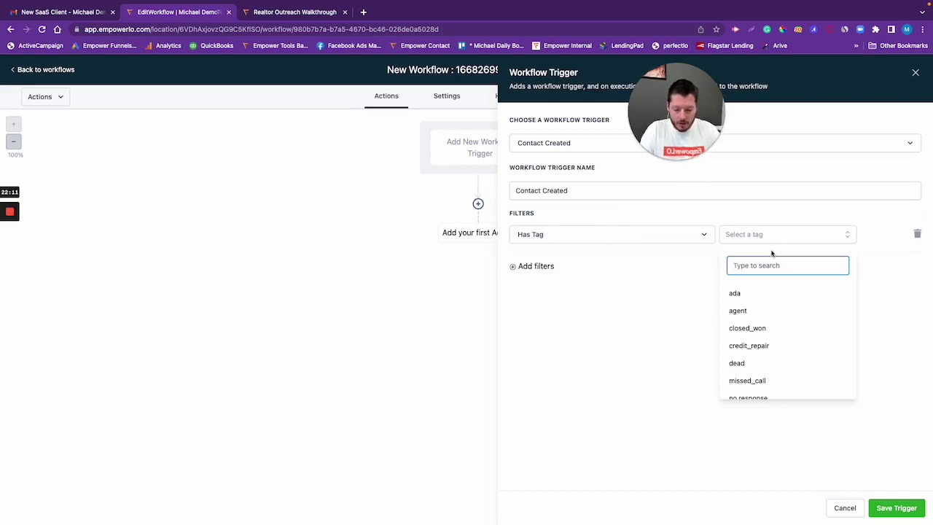
type("purchase")
left_click(754, 293)
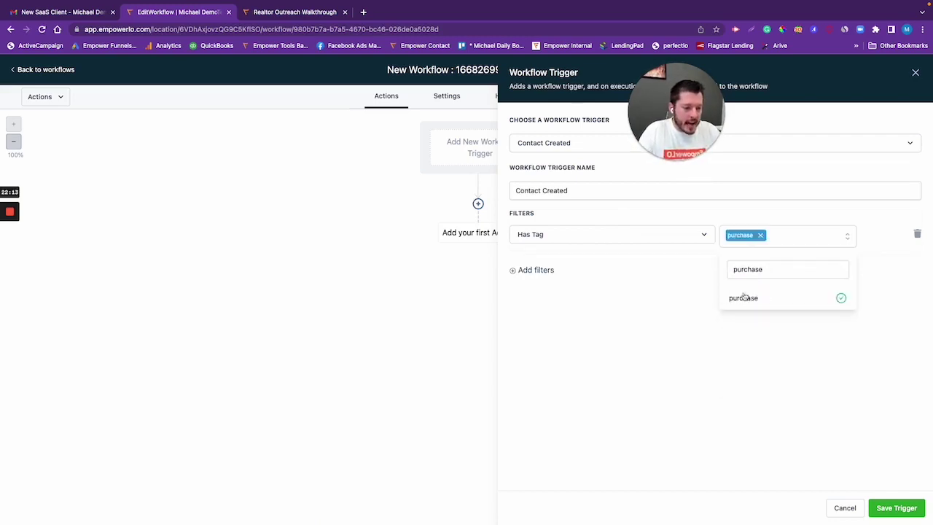
left_click(643, 306)
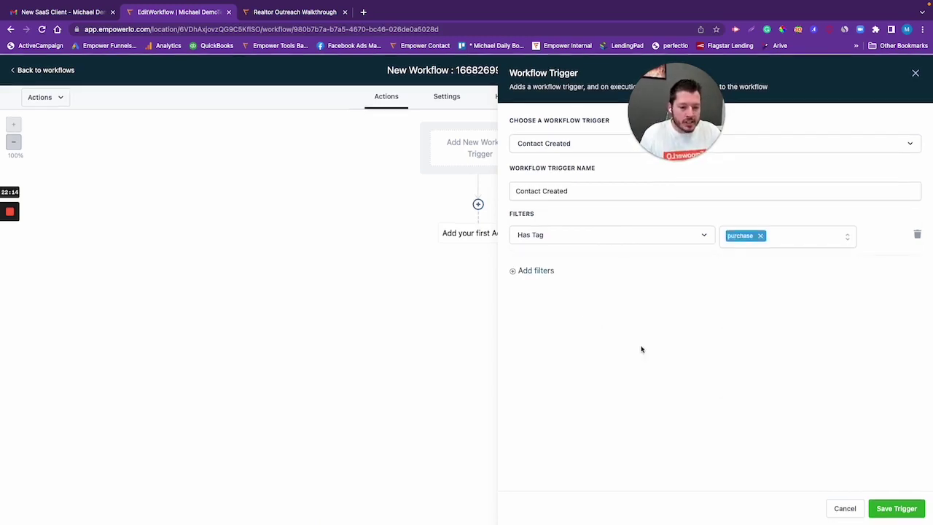
left_click(894, 510)
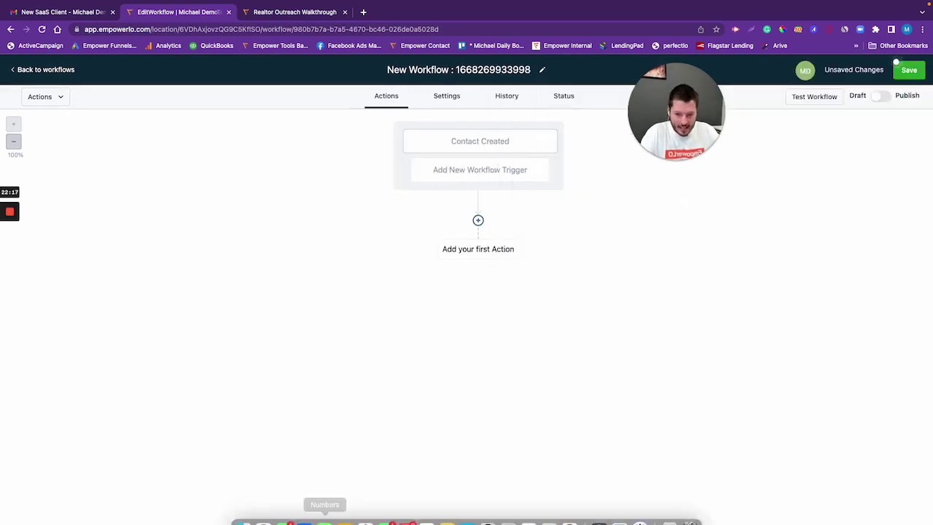
- Rename the trigger to 'Contact Created w/ Purchase Tag' and save it
left_click(478, 139)
left_click(771, 193)
type("w/ Purchase Tag")
left_click(880, 351)
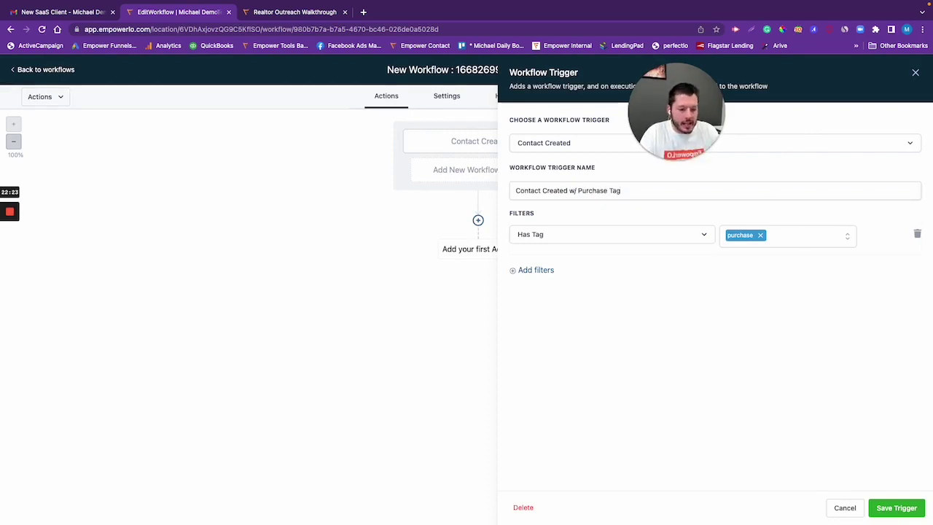
left_click(883, 513)
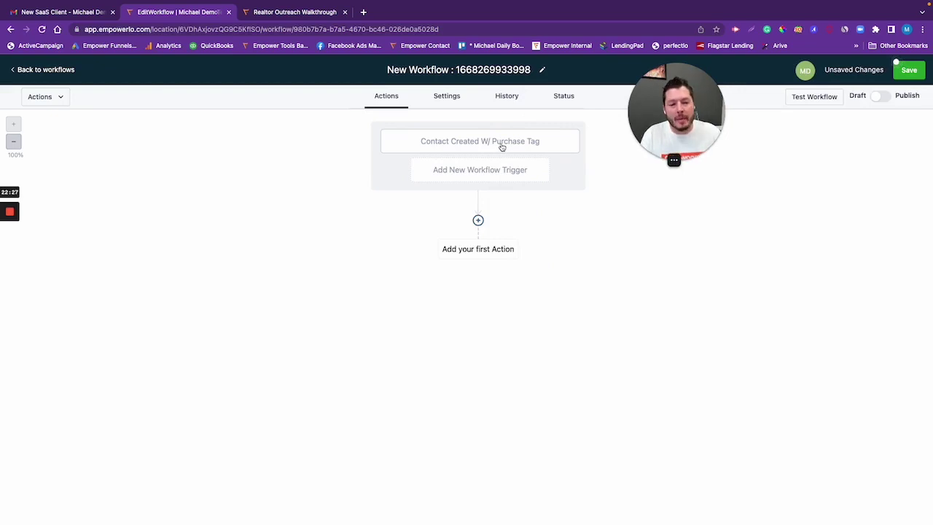
- Replace the default workflow title with 'Route Purchase Leads Based on Zip Code' and commit it
left_click(515, 70)
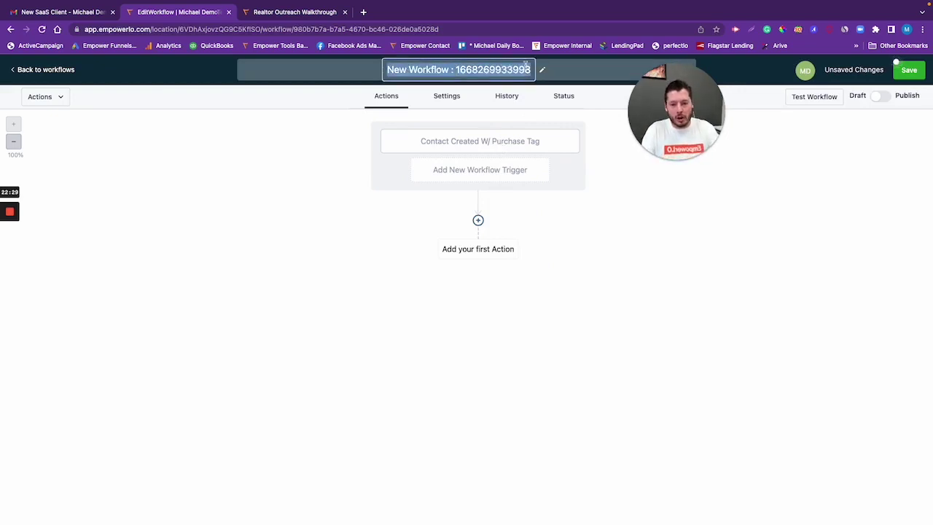
key("BackSpace")
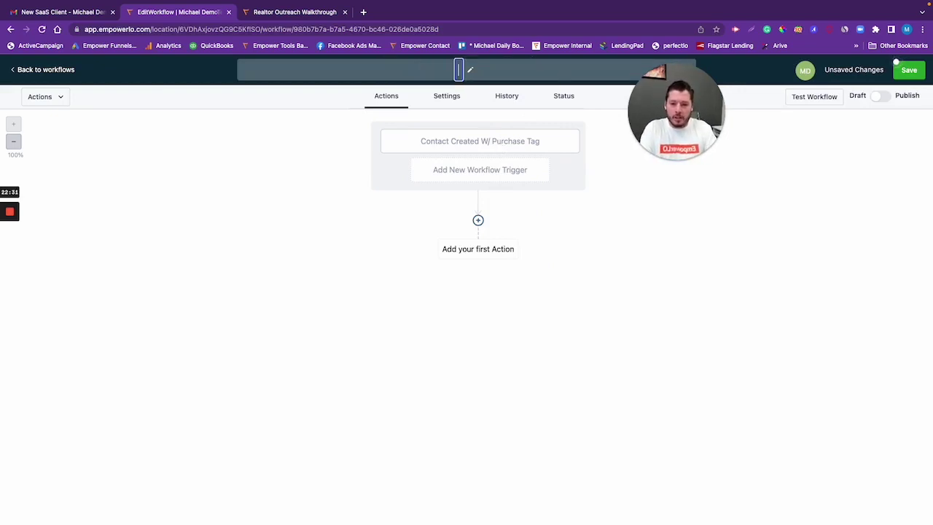
type("Route Leads")
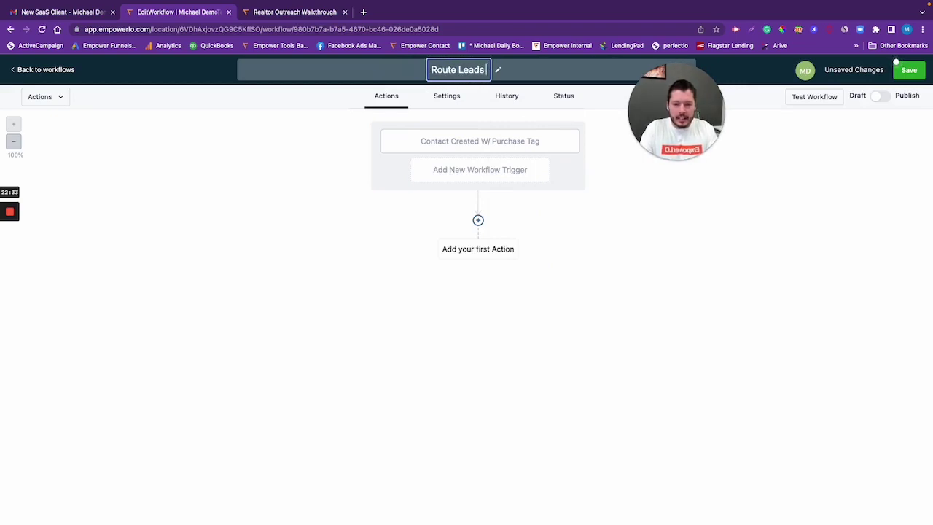
key("BackSpace")
key("BackSpace")
key("BackSpace")
key("BackSpace")
key("BackSpace")
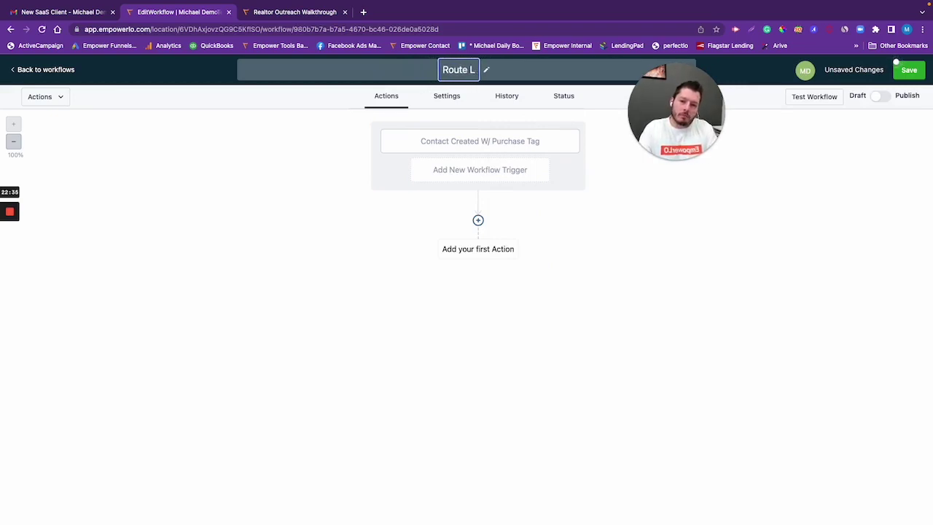
type("Purchase Leads Ba")
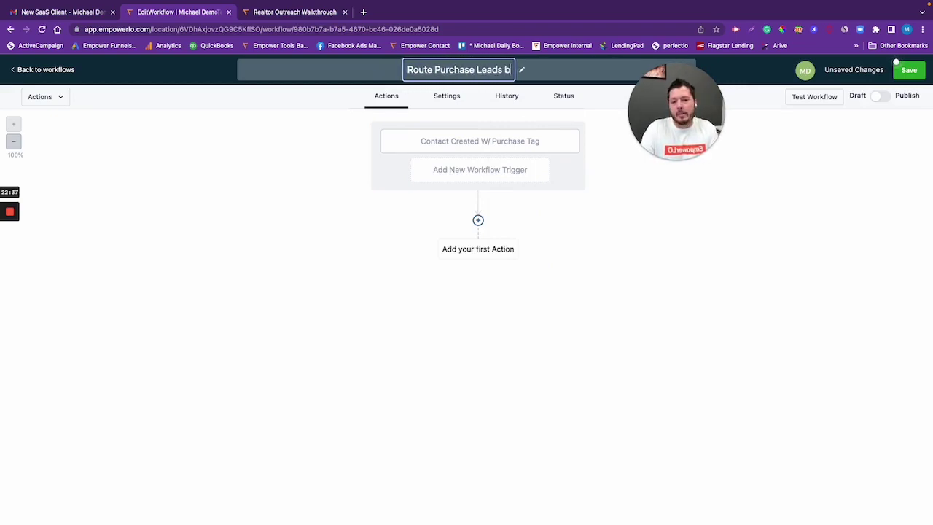
type("sed on Zip")
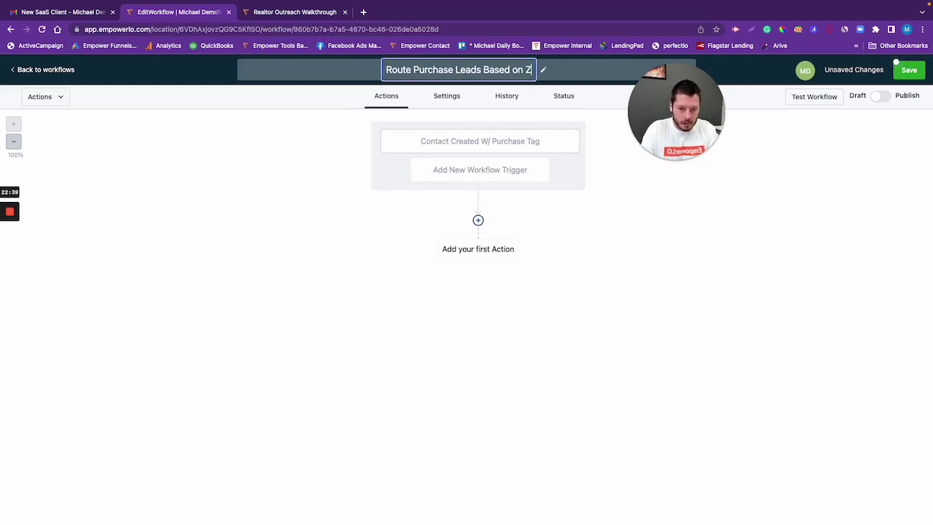
type(" Code")
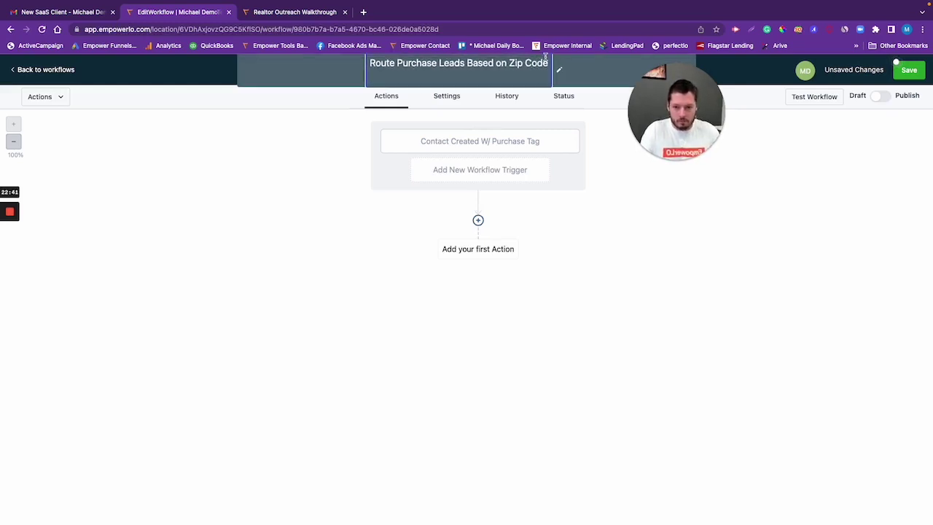
key("Return")
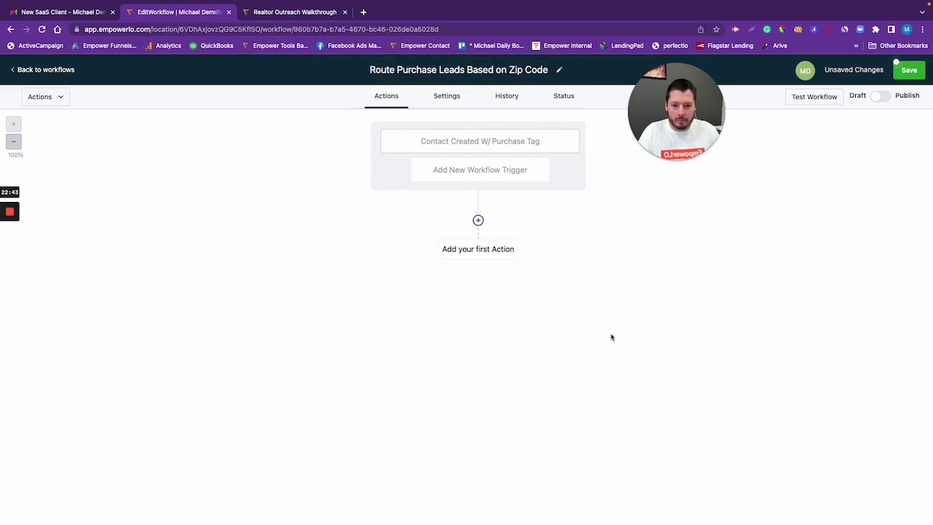
- Add an If / Else condition named 'What is the Zip Code?' with a branch named 'Ada County'
left_click(477, 220)
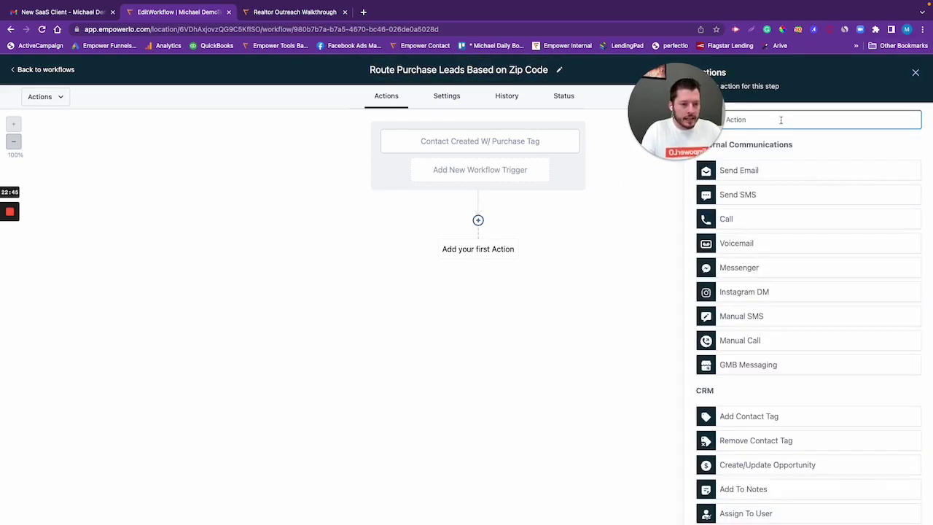
type("if")
left_click(758, 187)
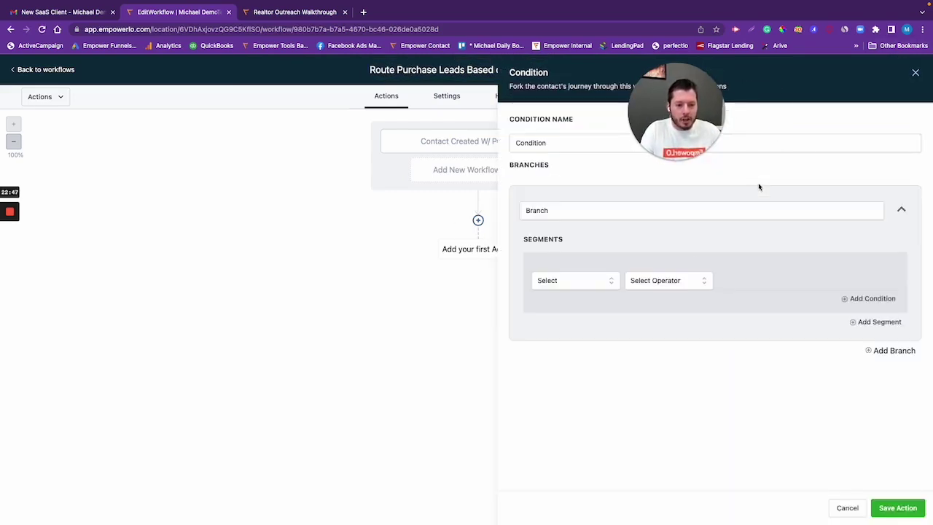
double_click(566, 212)
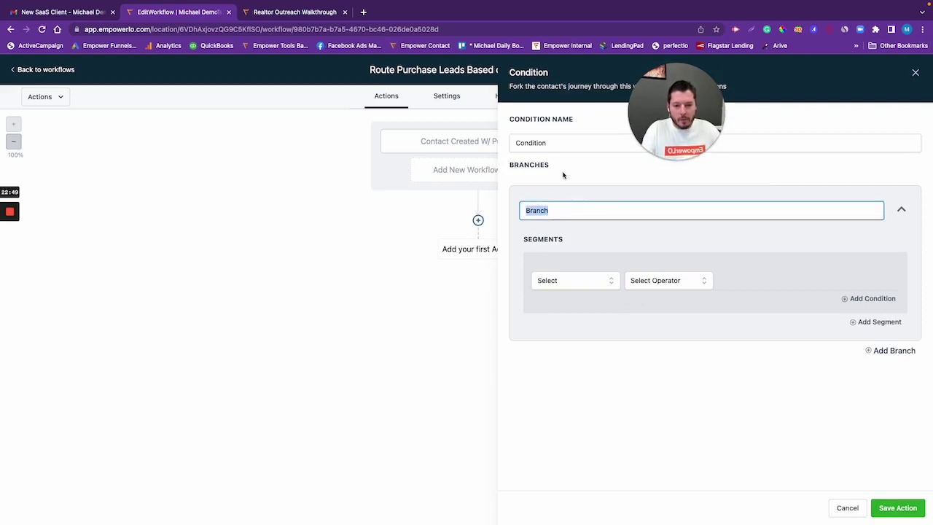
left_click(582, 184)
double_click(564, 211)
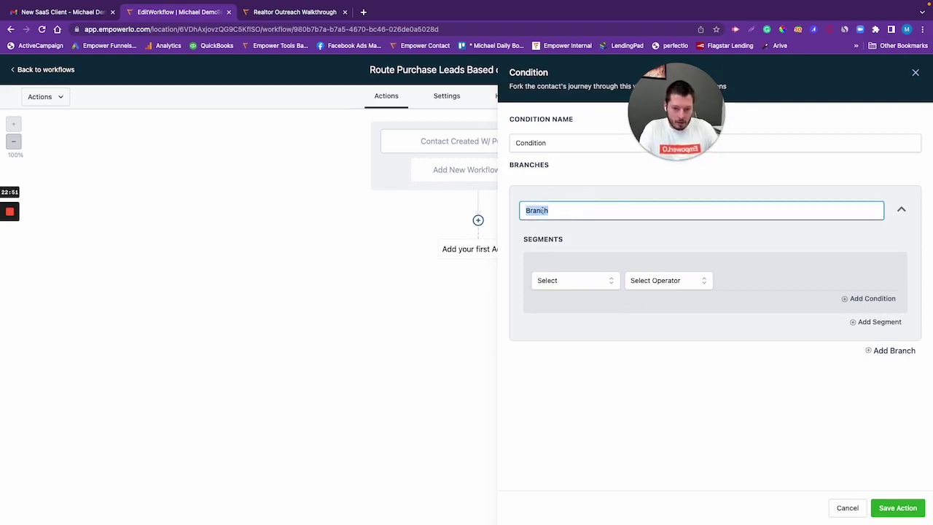
left_click(551, 144)
double_click(551, 145)
type("What is the Zip Code?")
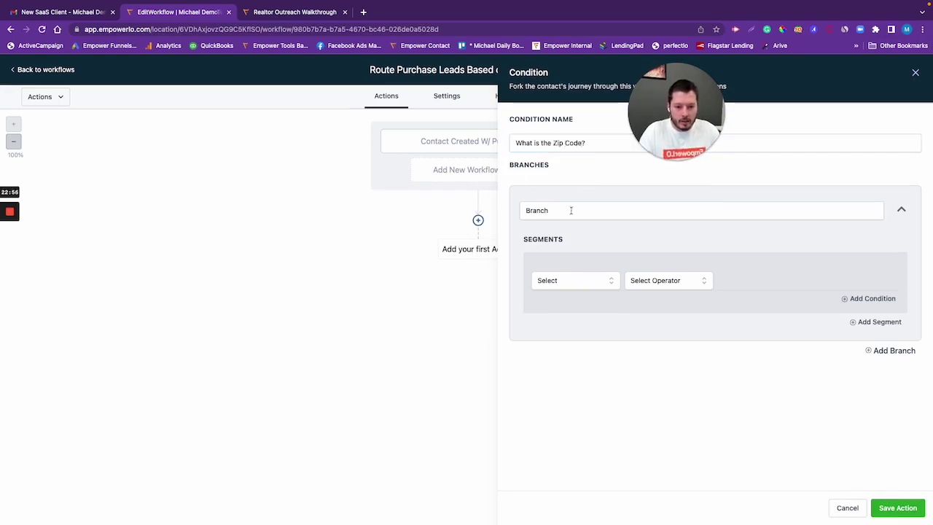
double_click(567, 210)
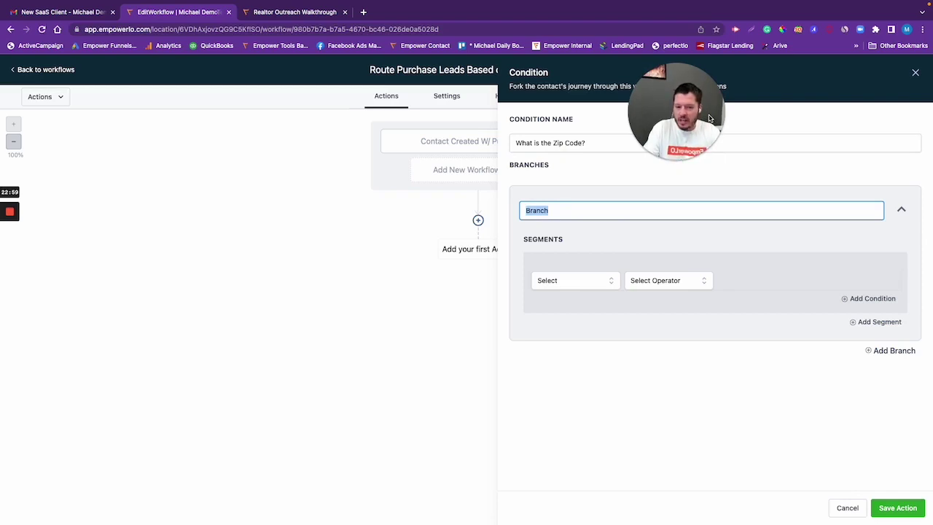
type("Ada county")
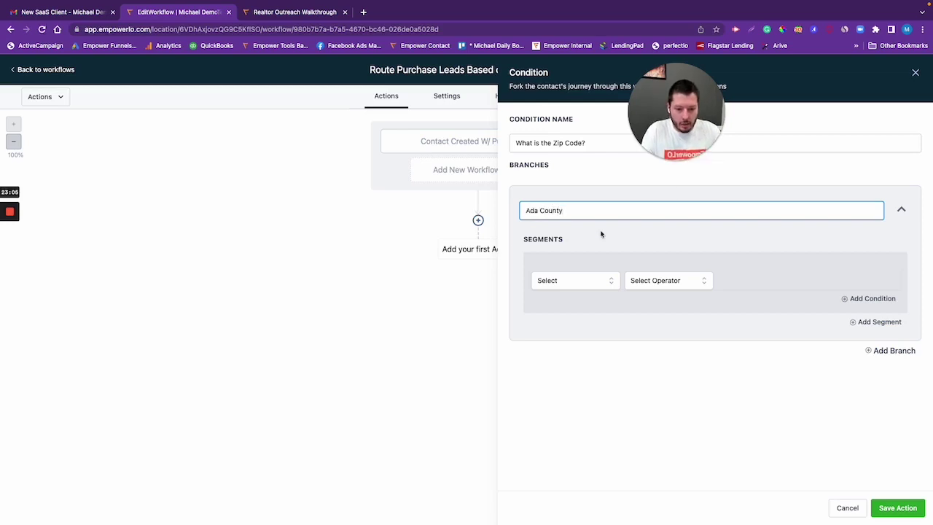
- Set the Ada County branch rule to Contact Postal Code is 83642
left_click(574, 284)
left_click(575, 302)
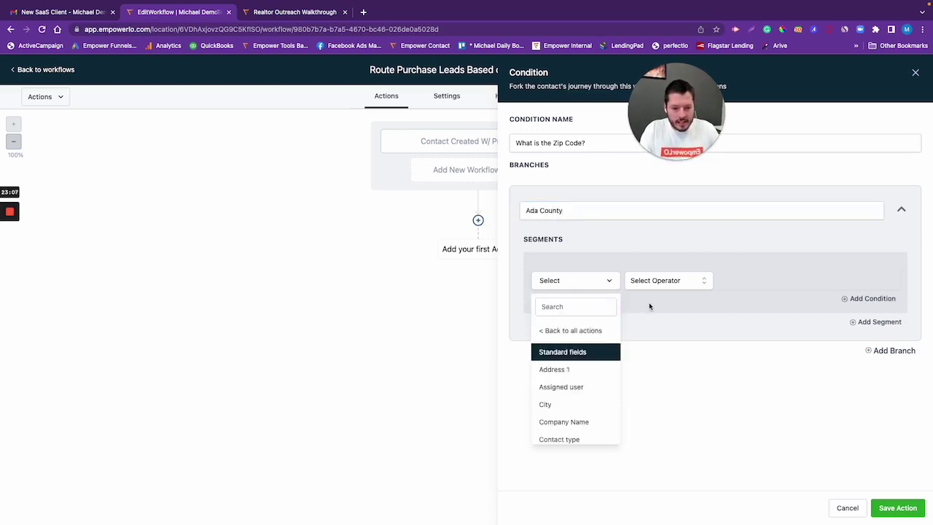
left_click(566, 306)
type("zip")
key("BackSpace")
key("BackSpace")
type("post")
left_click(578, 349)
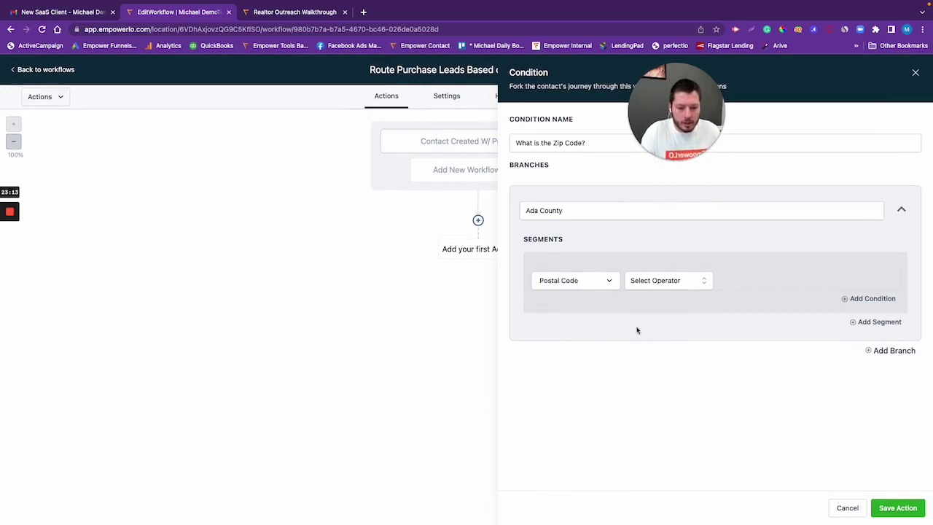
left_click(656, 281)
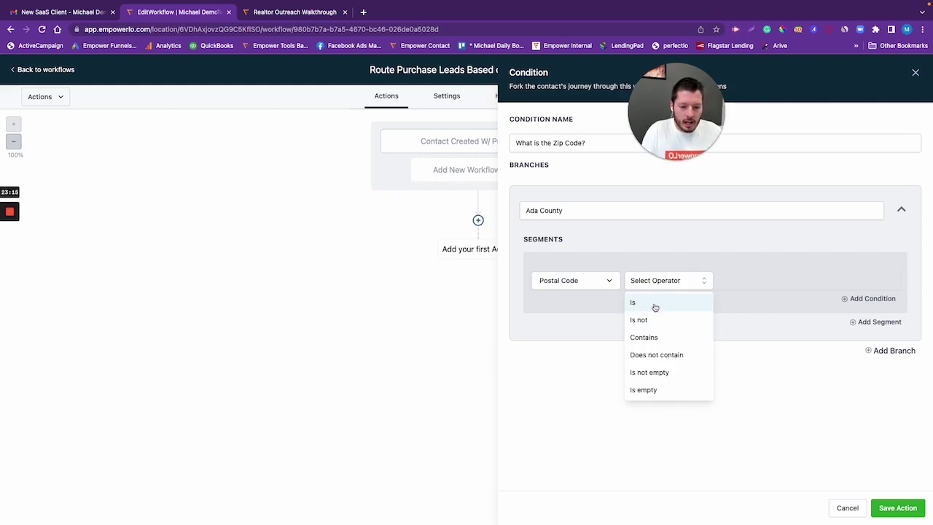
left_click(654, 303)
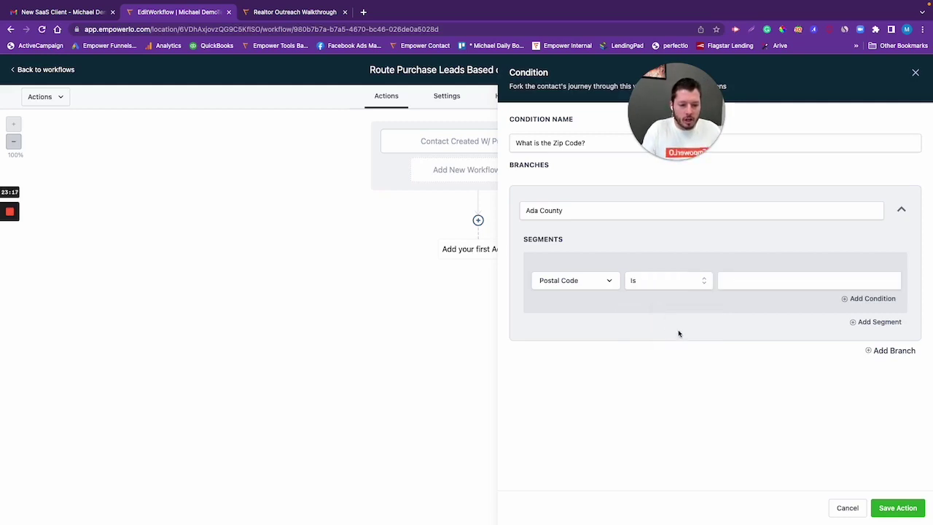
left_click(748, 282)
type("83642")
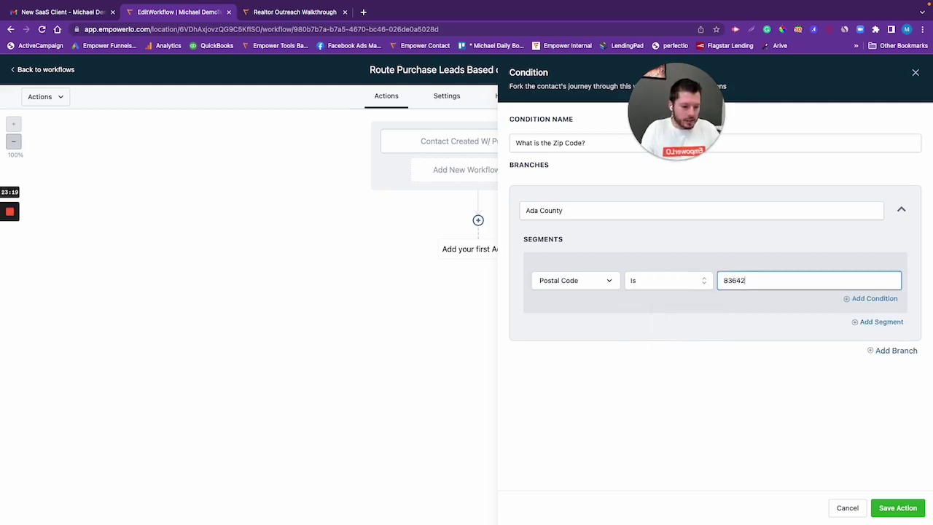
left_click(748, 261)
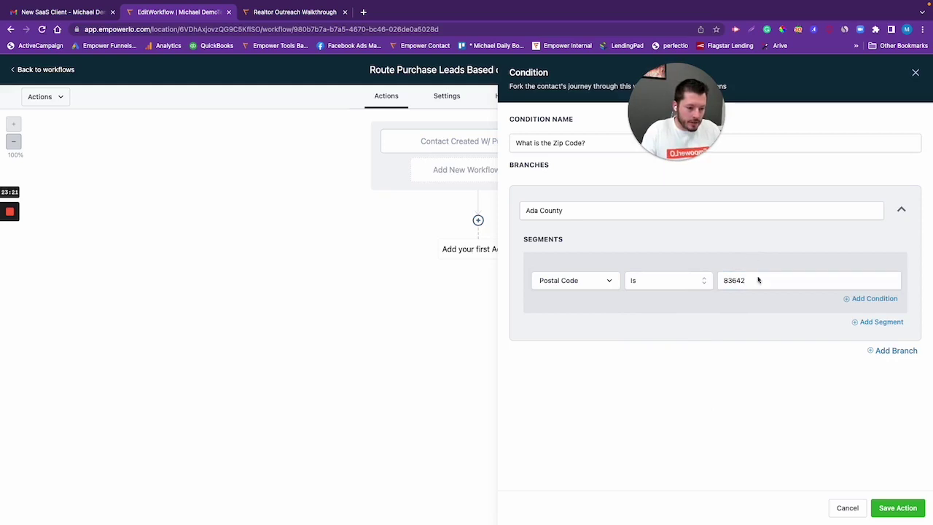
- Add an OR rule to Ada County: Postal Code is 83646
left_click(867, 299)
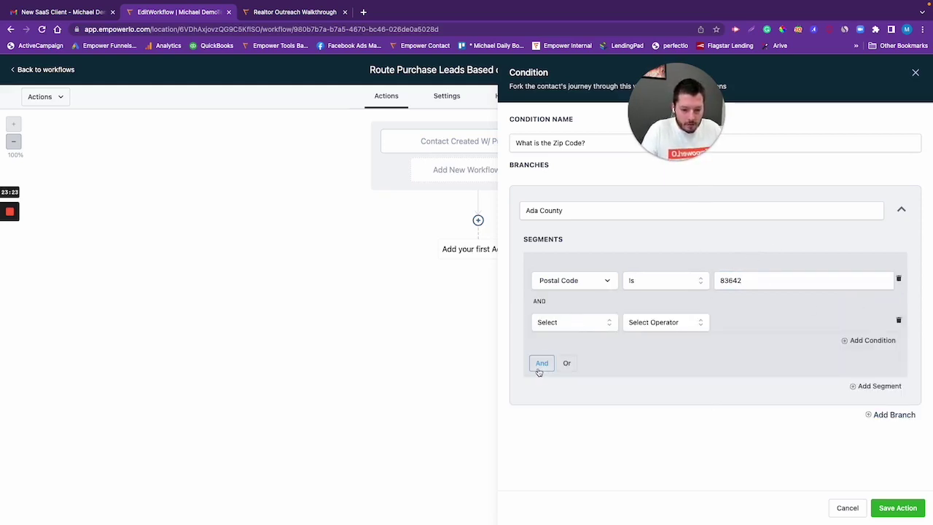
left_click(566, 362)
left_click(570, 326)
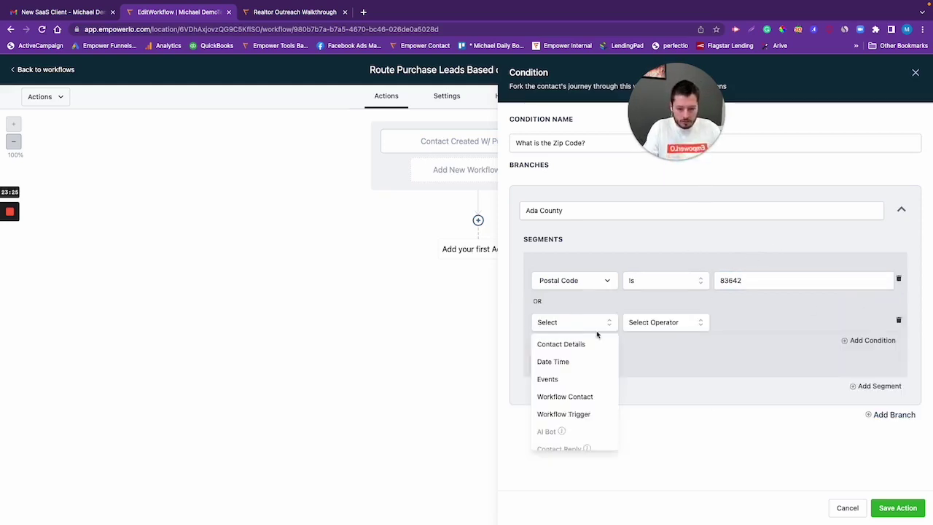
left_click(582, 345)
left_click(566, 348)
type("posta")
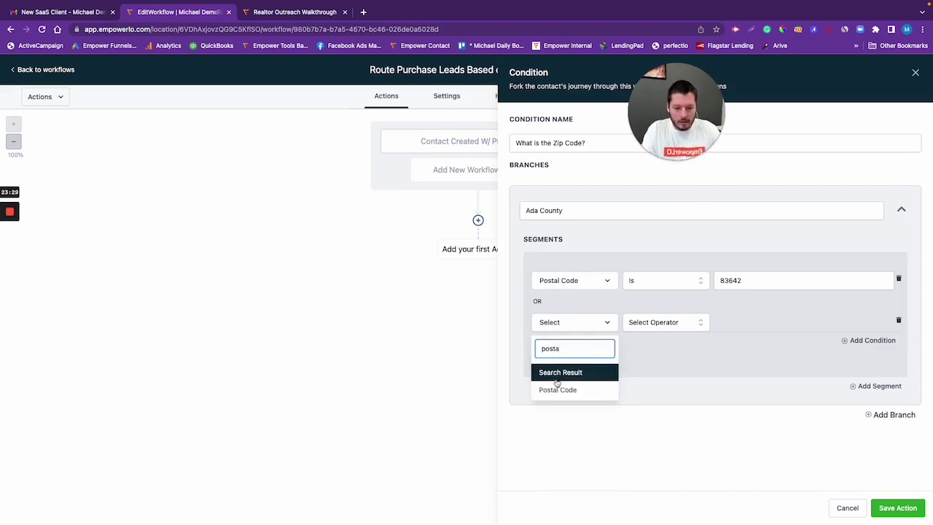
left_click(557, 389)
left_click(662, 327)
left_click(641, 342)
left_click(742, 317)
type("83687")
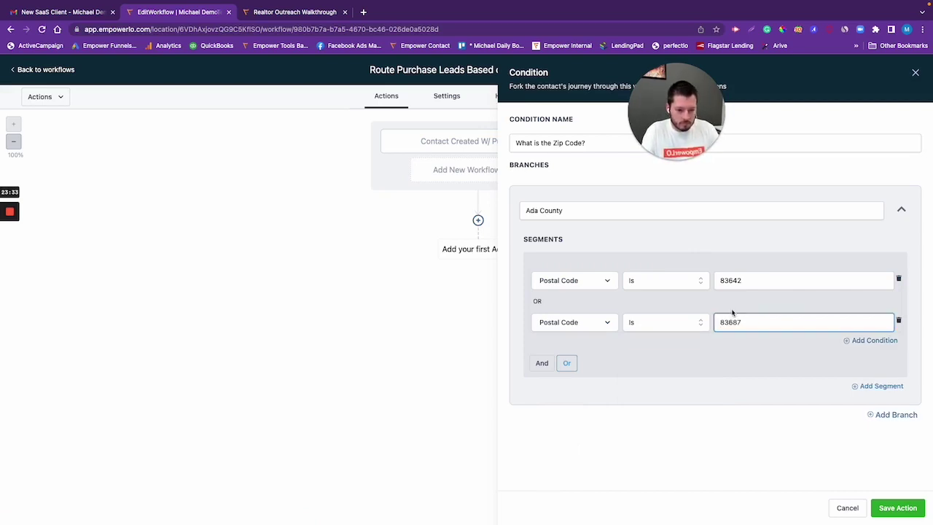
key("BackSpace")
key("BackSpace")
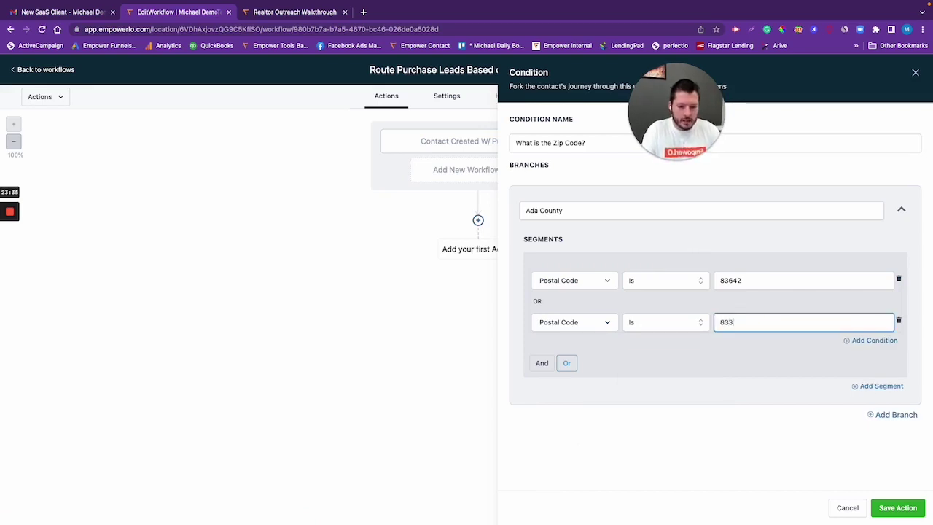
type("46")
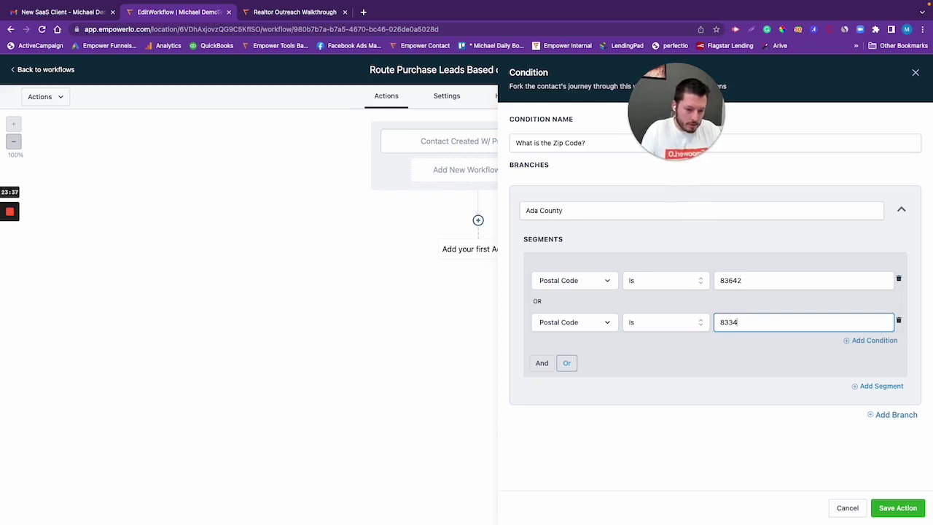
left_click(690, 309)
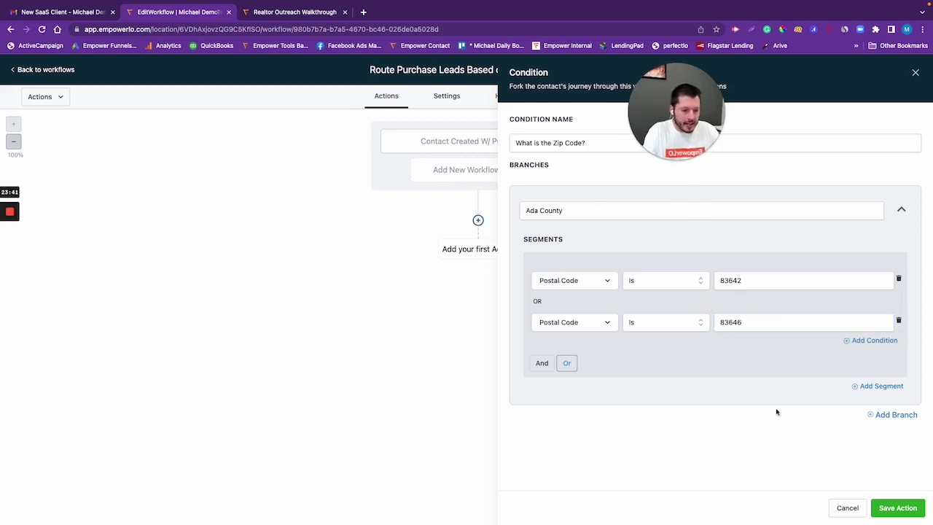
- Add a second branch to the condition and name it 'Canyon County'
left_click(885, 414)
scroll(614, 390, "down", 3)
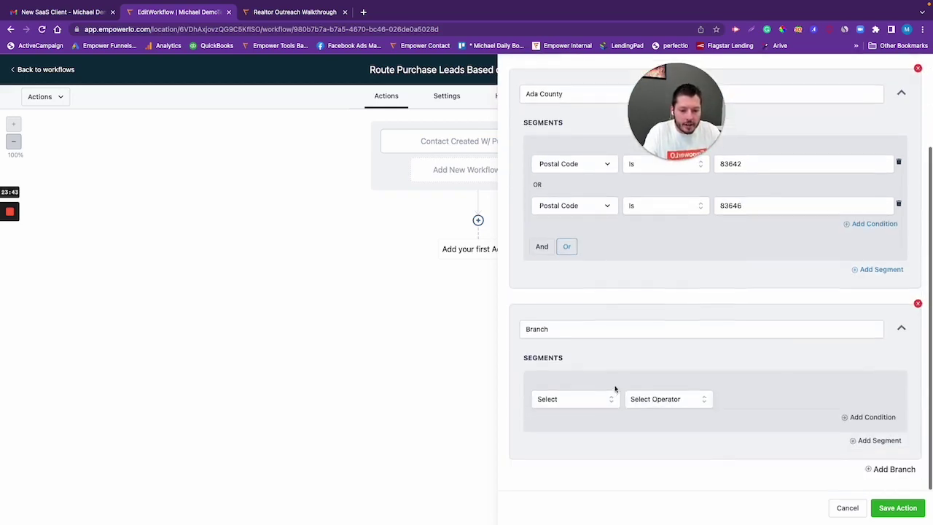
double_click(600, 327)
type("Canyon County")
- Set the Canyon County rule to Postal Code is 83687
left_click(562, 402)
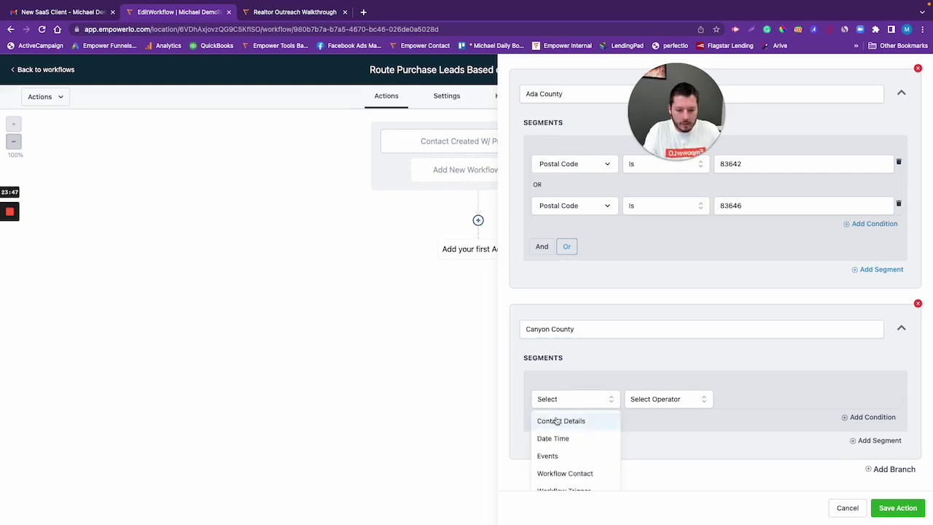
left_click(557, 420)
type("zip")
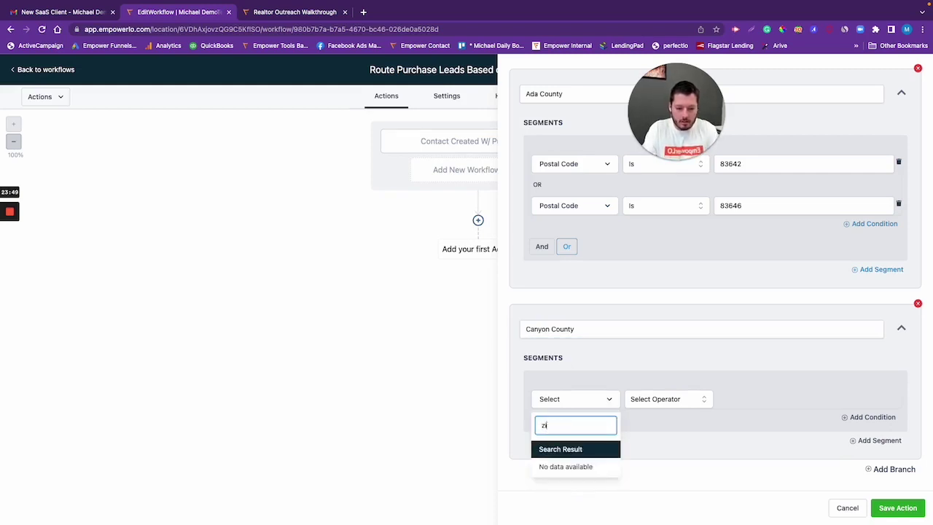
key("BackSpace")
type("posta")
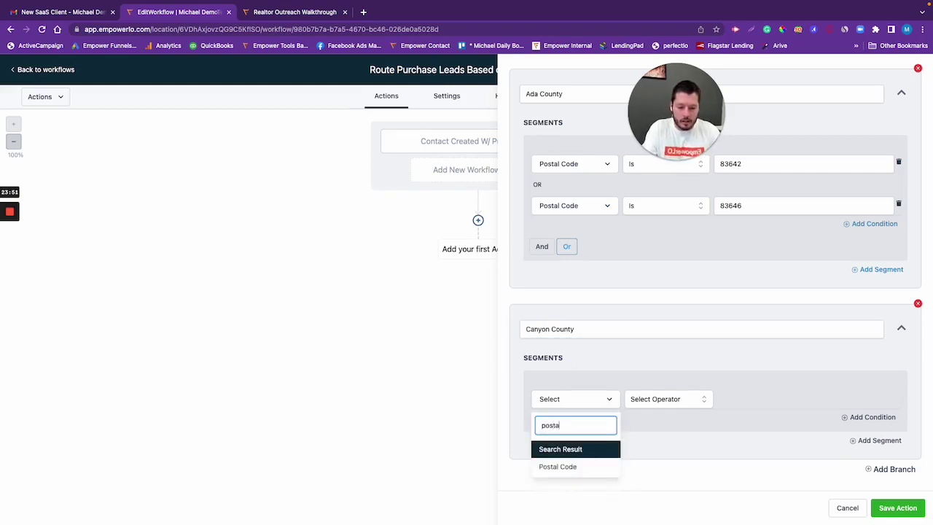
left_click(557, 467)
left_click(662, 401)
left_click(649, 421)
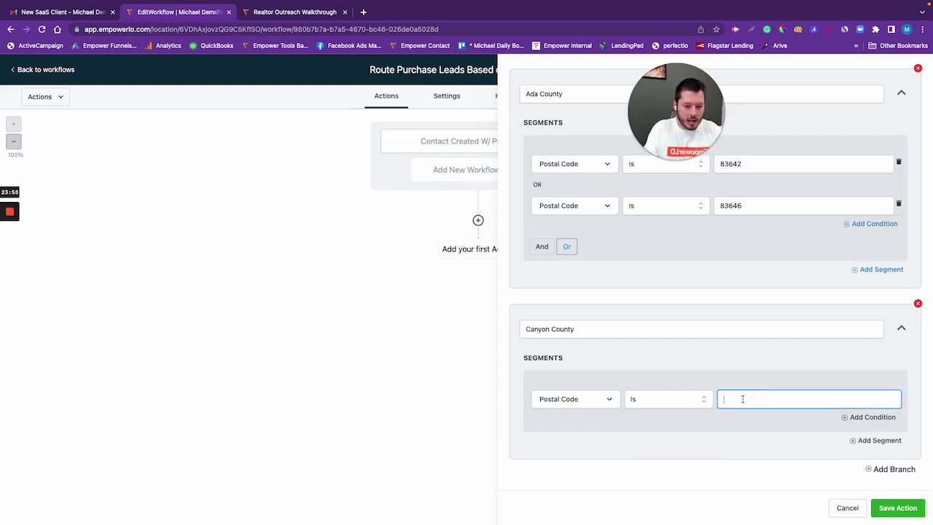
type("83687")
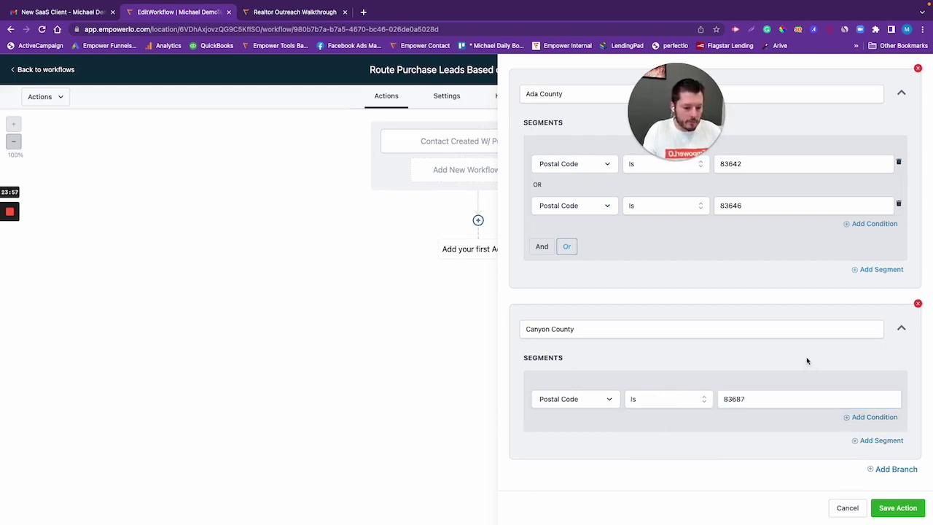
- Save the zip-code condition and add an Email-type Send Internal Notification action under Ada County
left_click(883, 507)
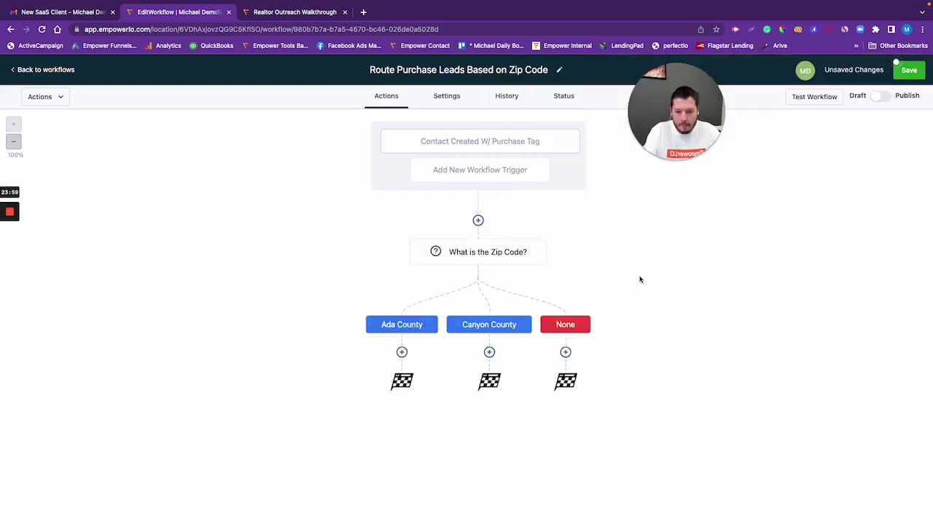
left_click(402, 351)
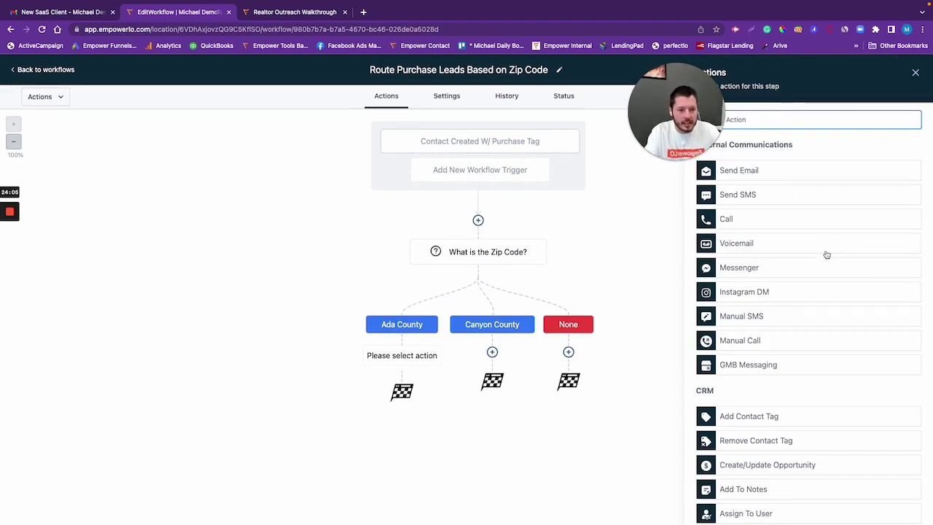
left_click(778, 120)
type("internal")
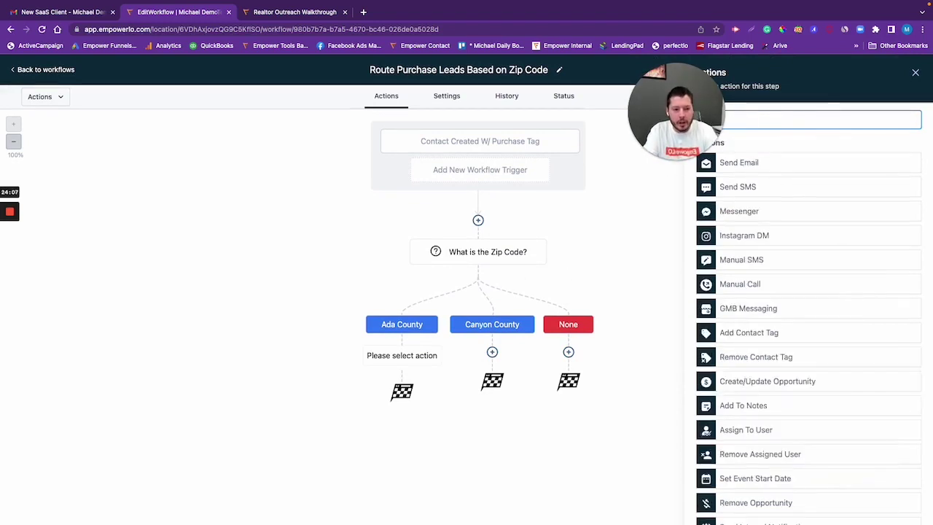
left_click(774, 162)
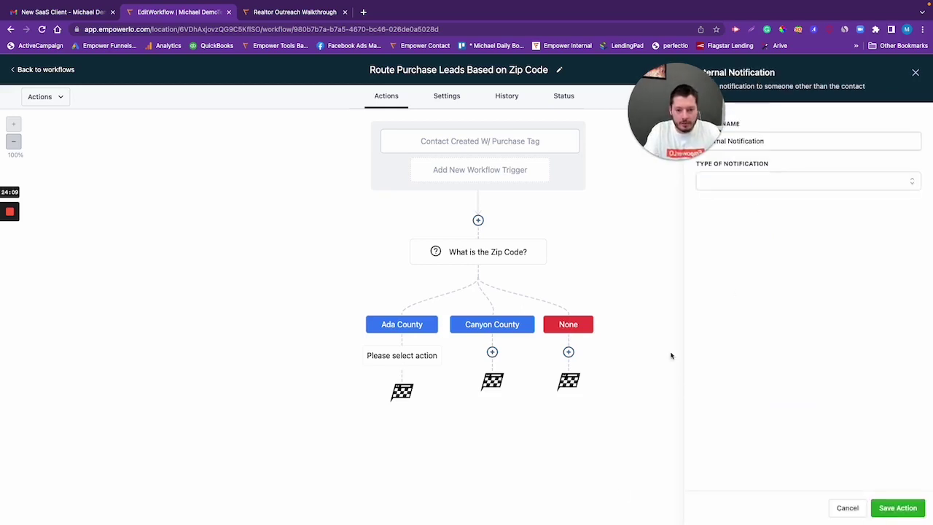
left_click(763, 182)
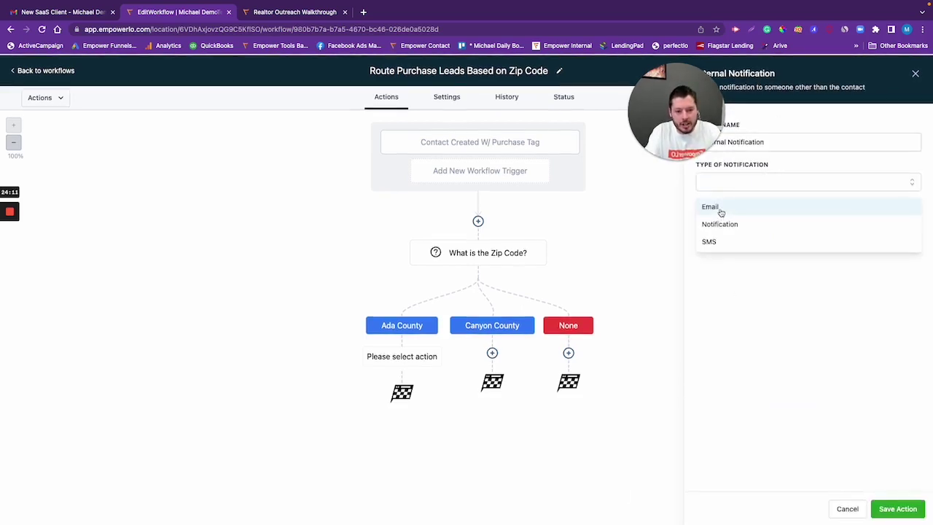
left_click(779, 209)
- Enter the sender's name and sender email address for the notification
left_click(775, 237)
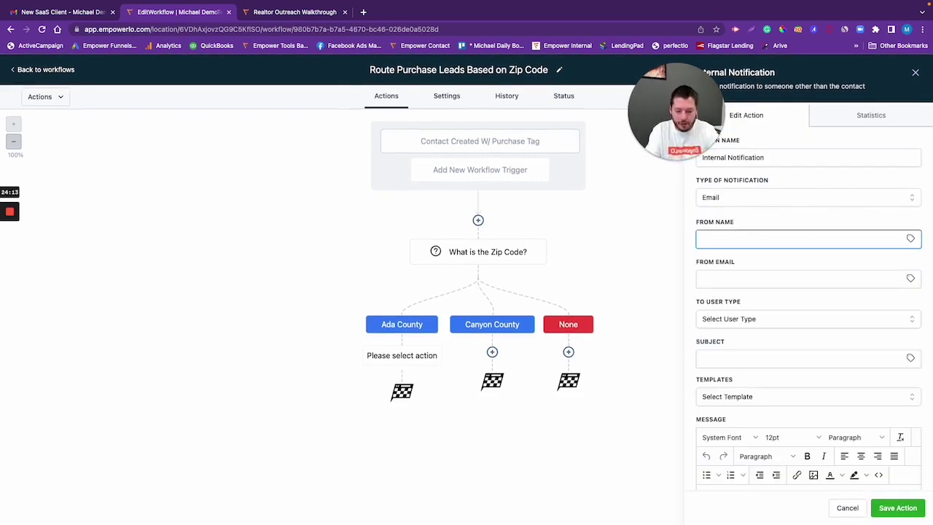
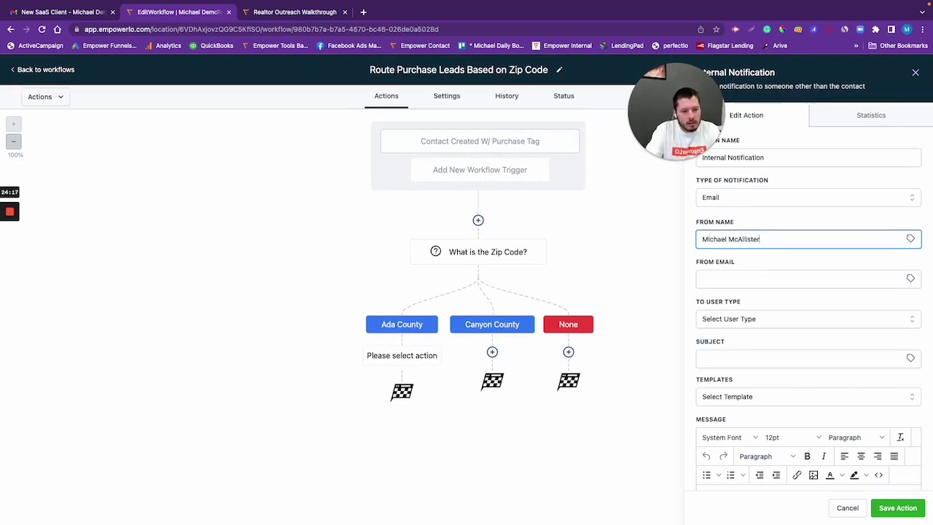
key("Tab")
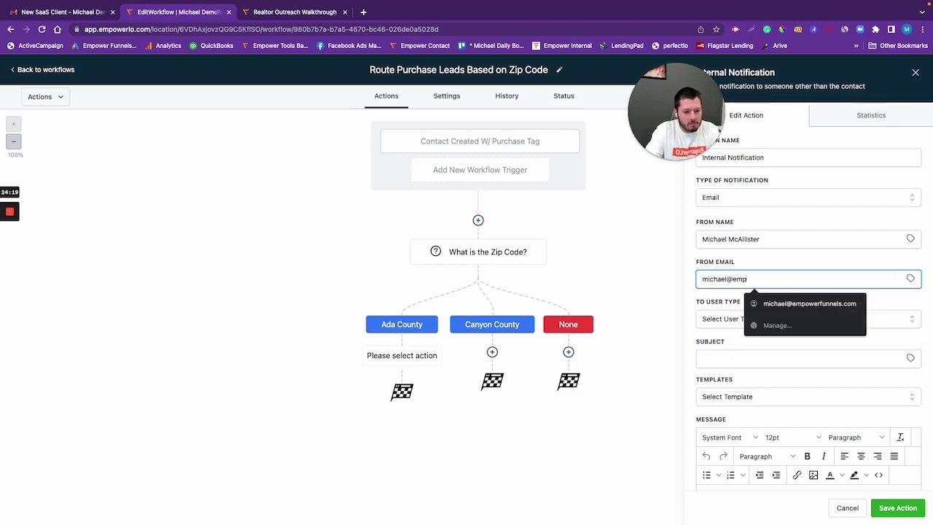
key("Tab")
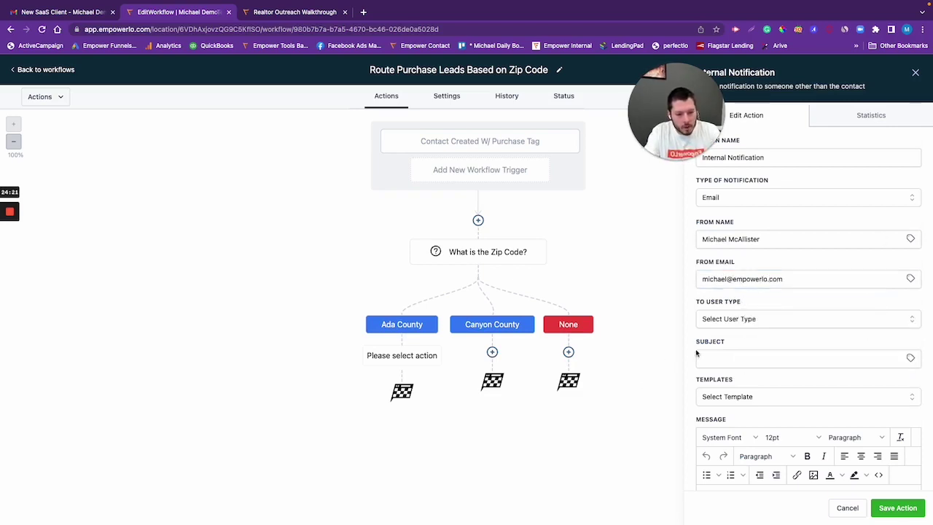
- Send it to a custom recipient email address with a 'New Lead from' subject naming the sender
left_click(760, 316)
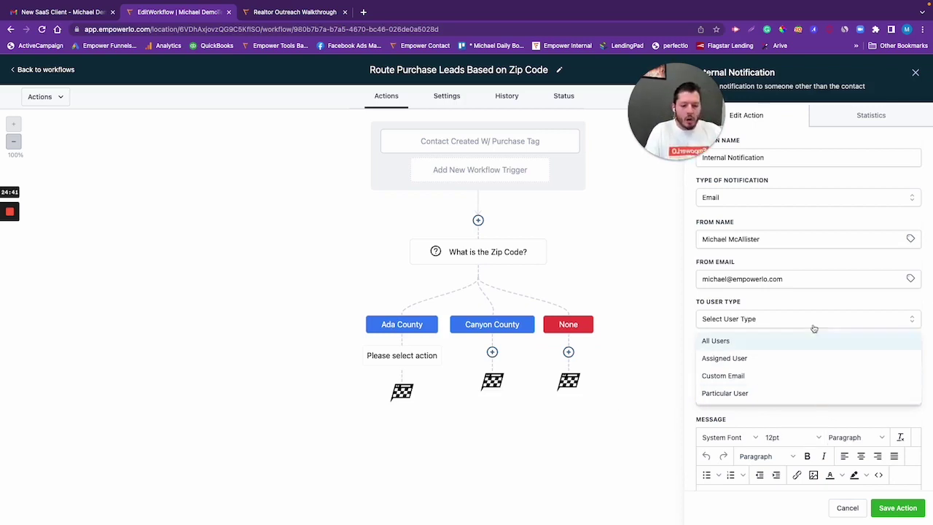
left_click(723, 375)
left_click(731, 350)
key("Tab")
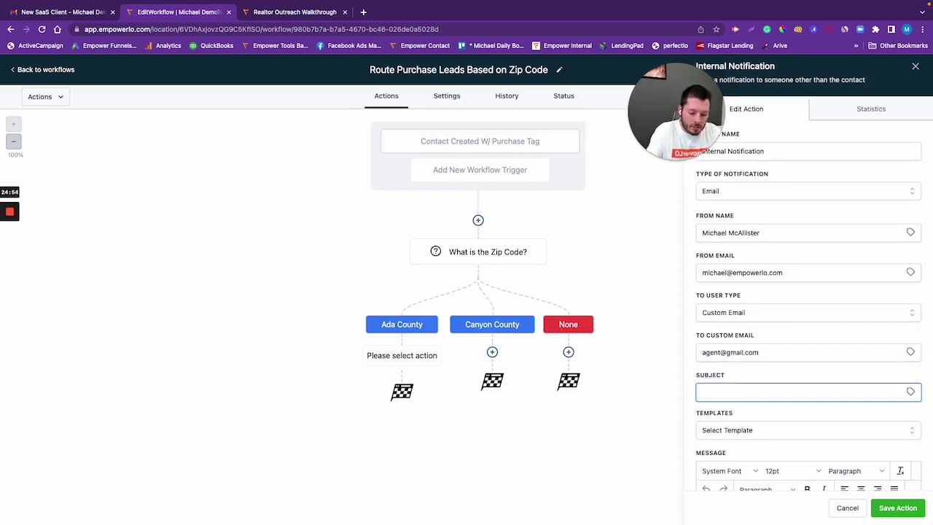
type("New Lead from")
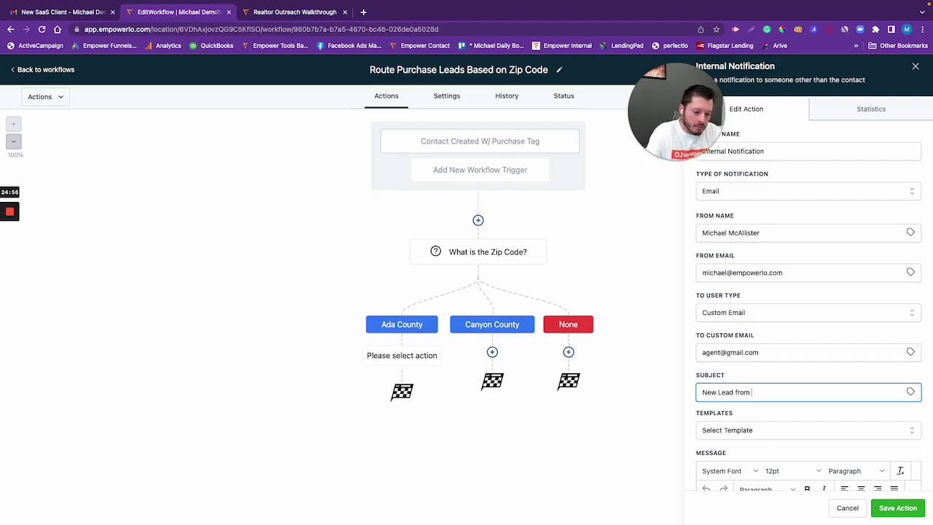
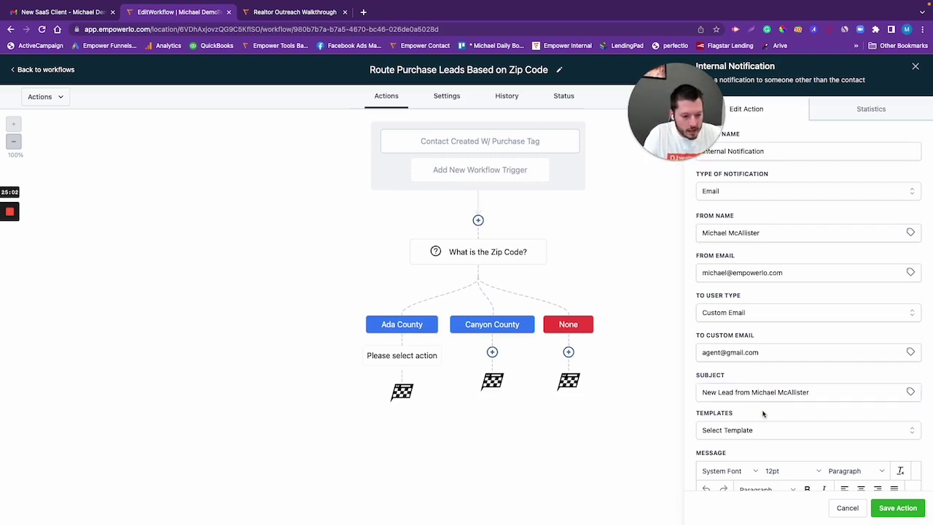
scroll(763, 410, "down", 3)
- Write the body 'Here is a new lead for you to work', 'Details:', 'First Name:' plus the First Name merge field
left_click(746, 226)
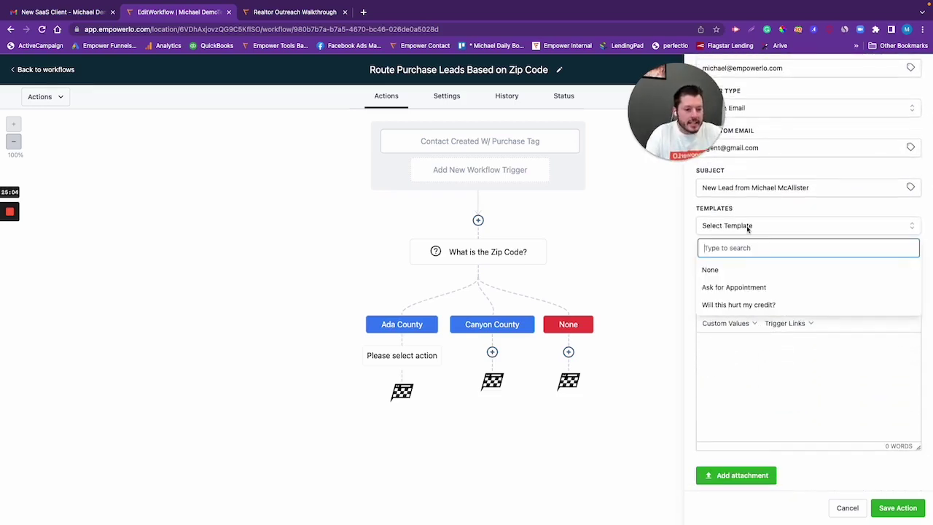
left_click(789, 218)
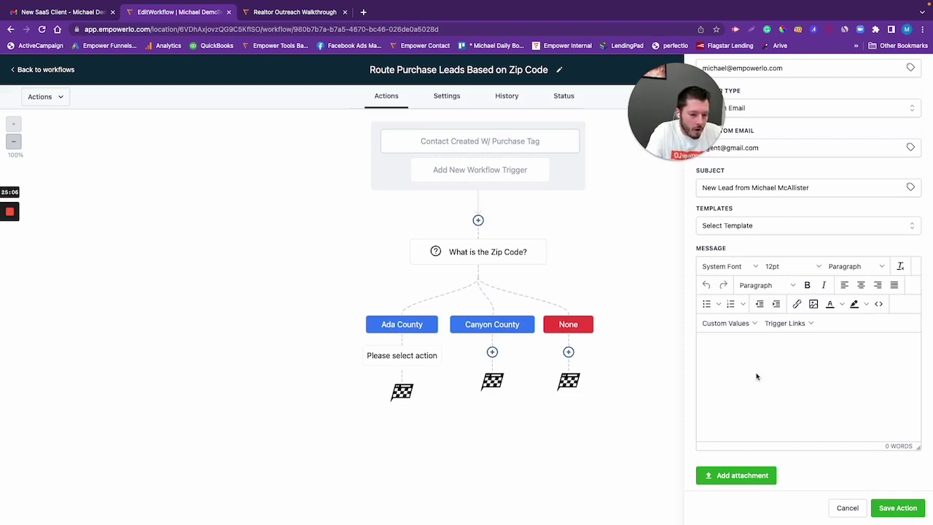
left_click(775, 340)
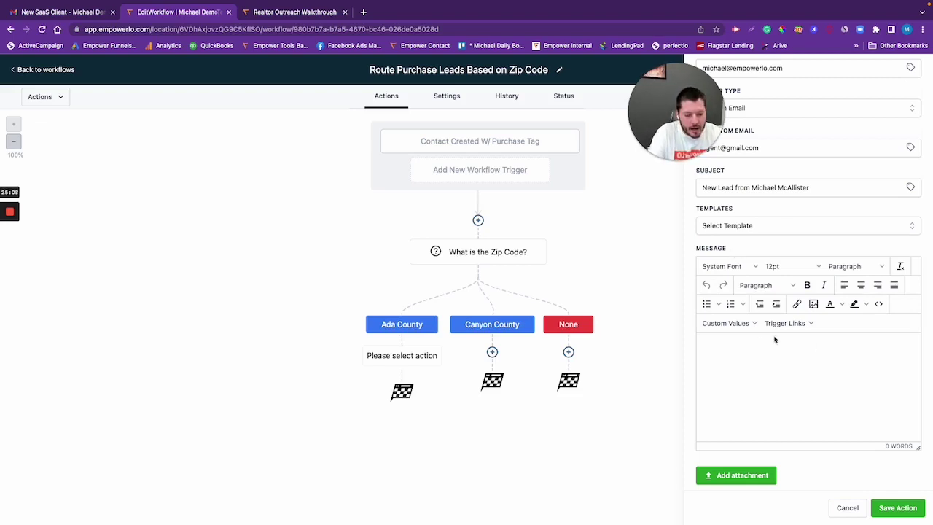
type("Here i")
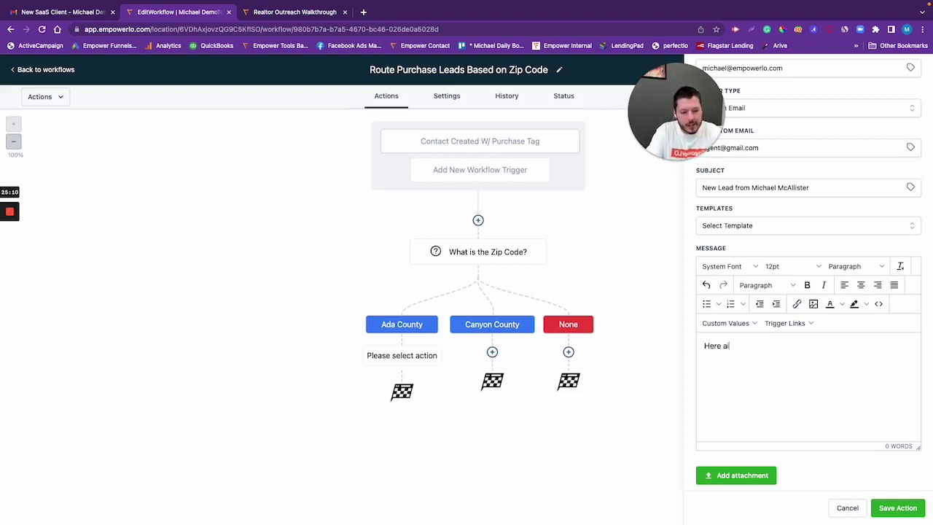
type("s a new lead for")
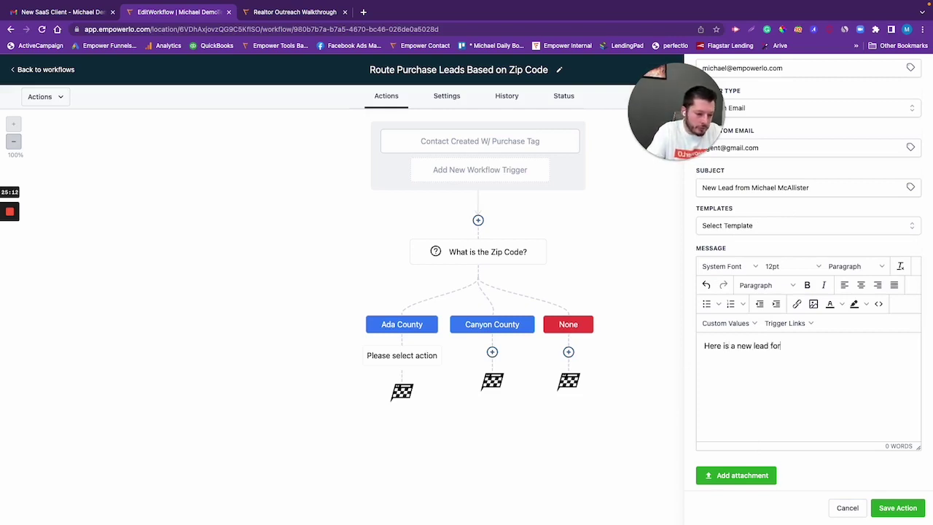
type(" you to work.")
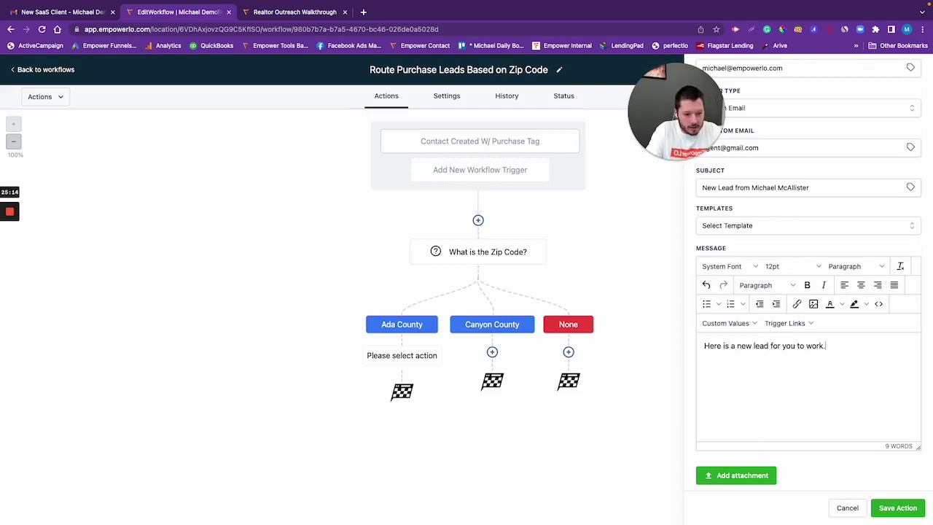
type("Details;")
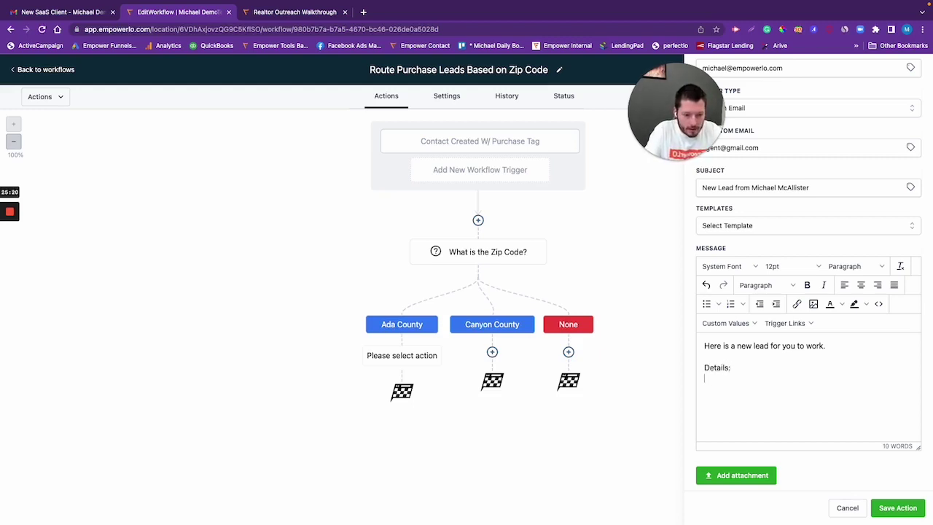
type("First Name:")
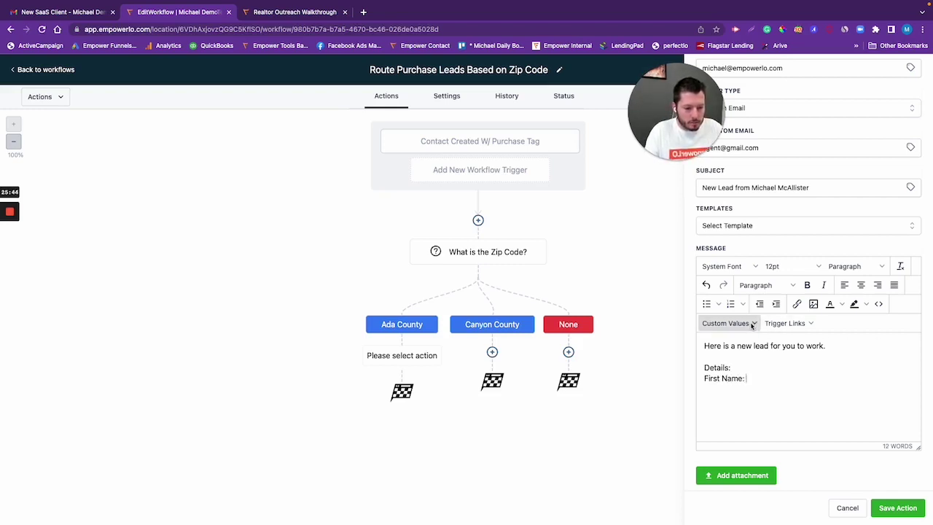
left_click(734, 323)
mouse_move(737, 342)
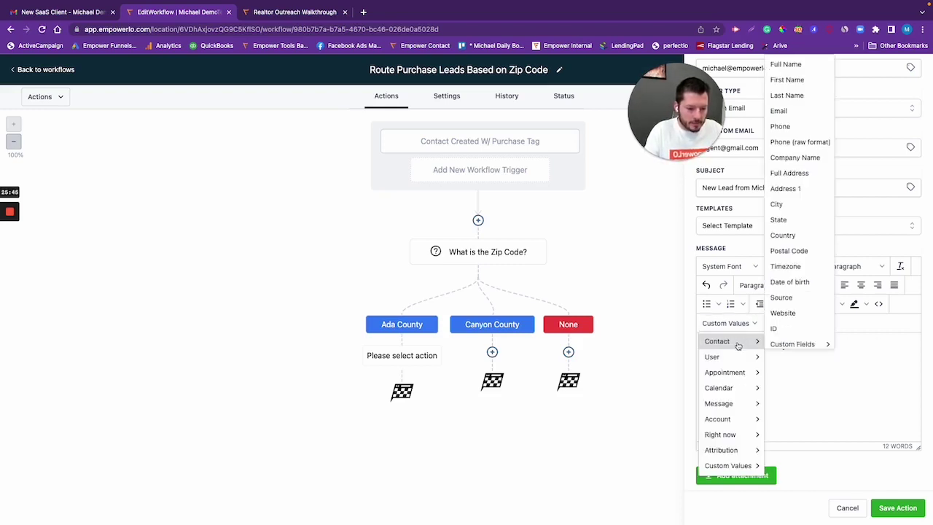
left_click(788, 80)
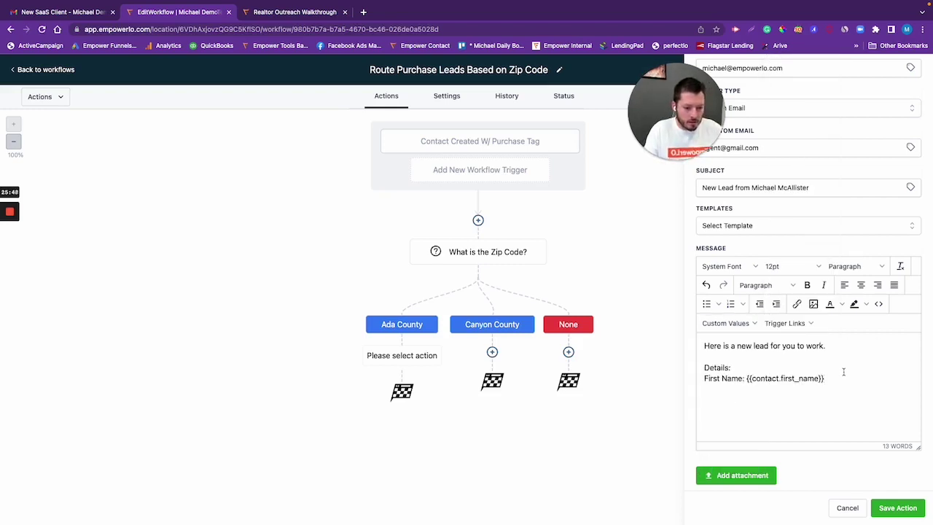
- Add a 'Last Name:' line followed by the contact's Last Name merge field
key("Return")
type("Last Name:")
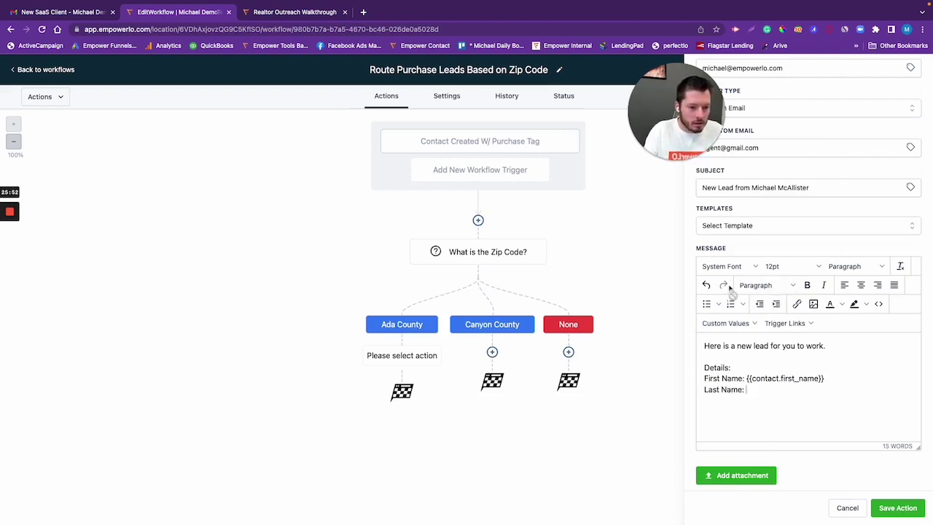
left_click(723, 323)
mouse_move(736, 343)
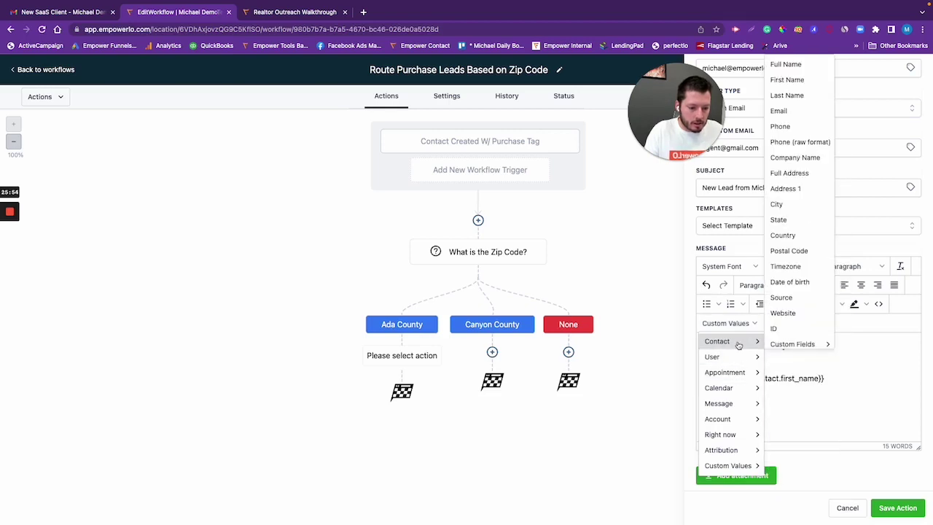
left_click(787, 95)
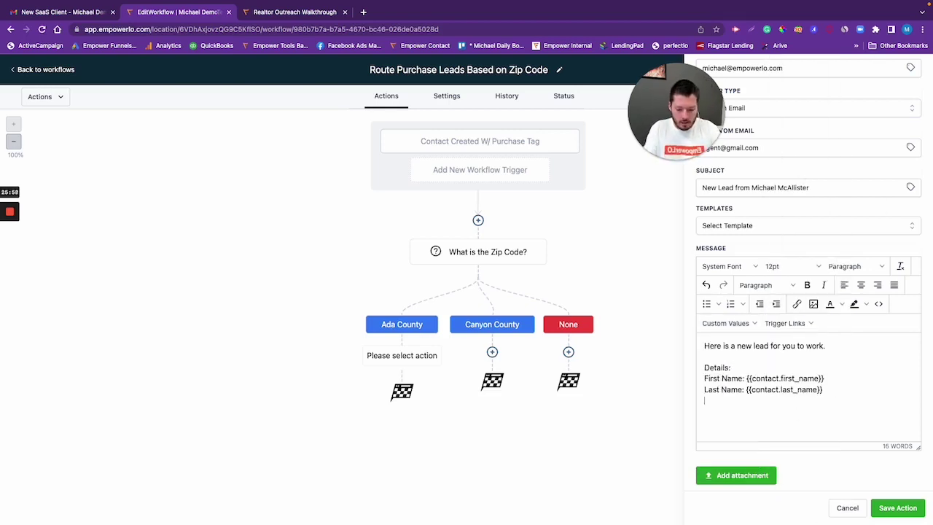
- Add an 'Email:' line with the contact's Email merge field and save the notification
key("Return")
type("Email:")
left_click(725, 322)
mouse_move(728, 341)
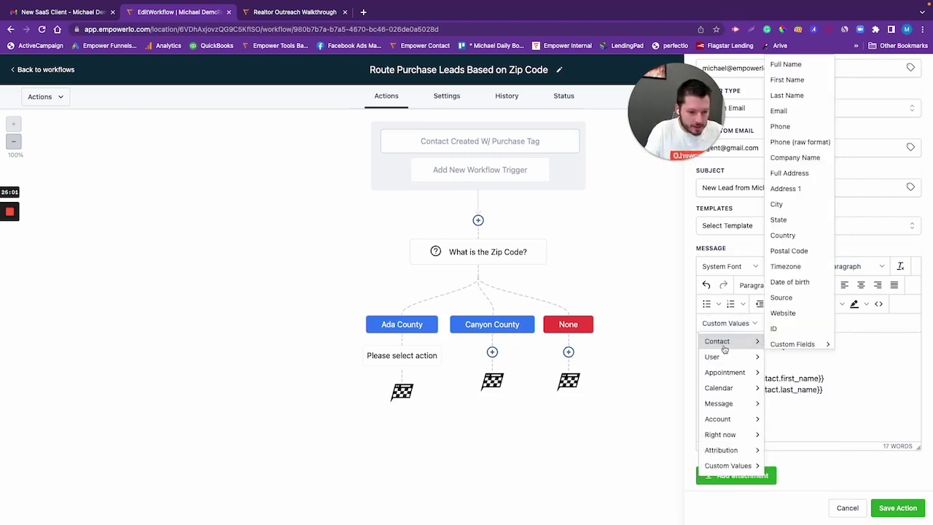
left_click(778, 110)
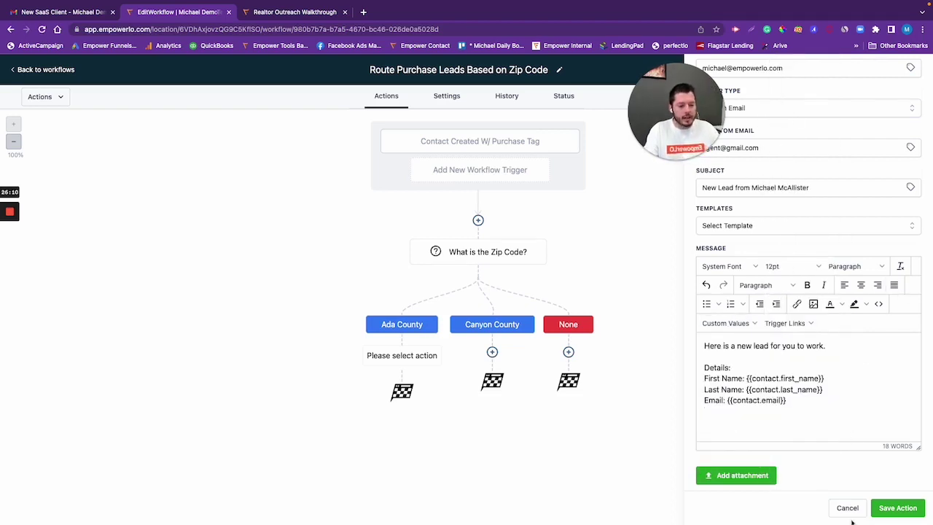
left_click(897, 508)
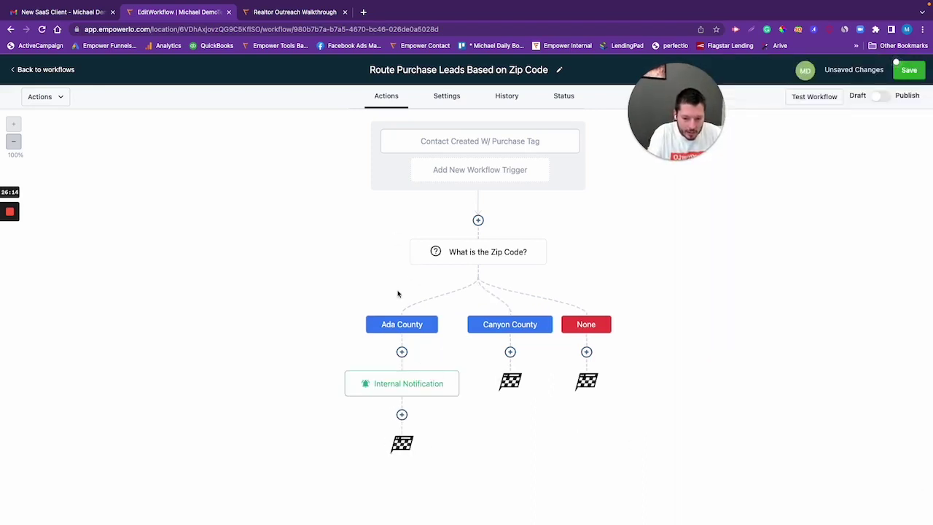
- Add an Update Contact Field action after the Internal Notification step
mouse_move(394, 377)
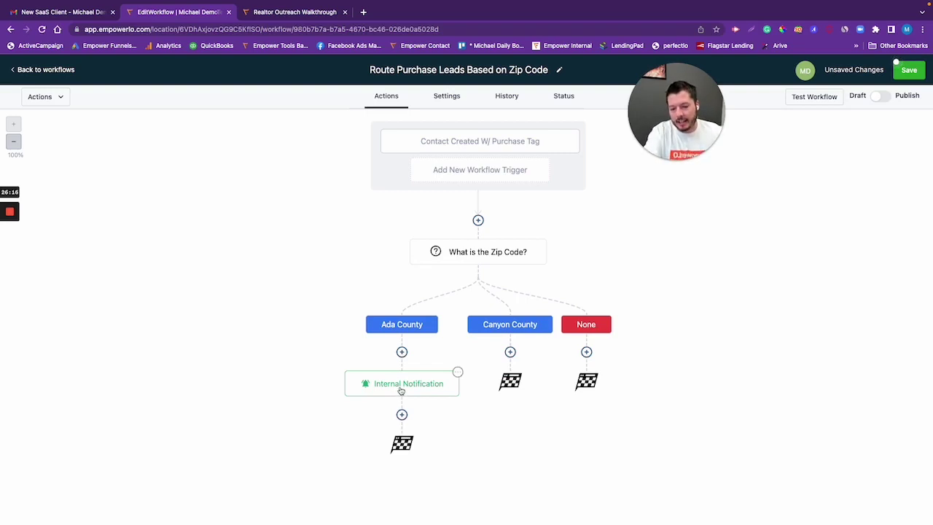
left_click(397, 393)
scroll(870, 391, "down", 4)
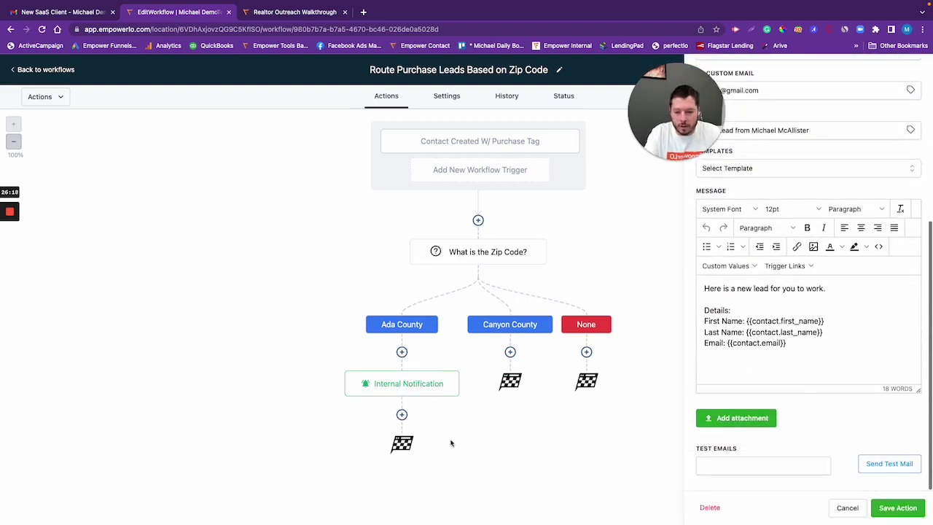
left_click(401, 414)
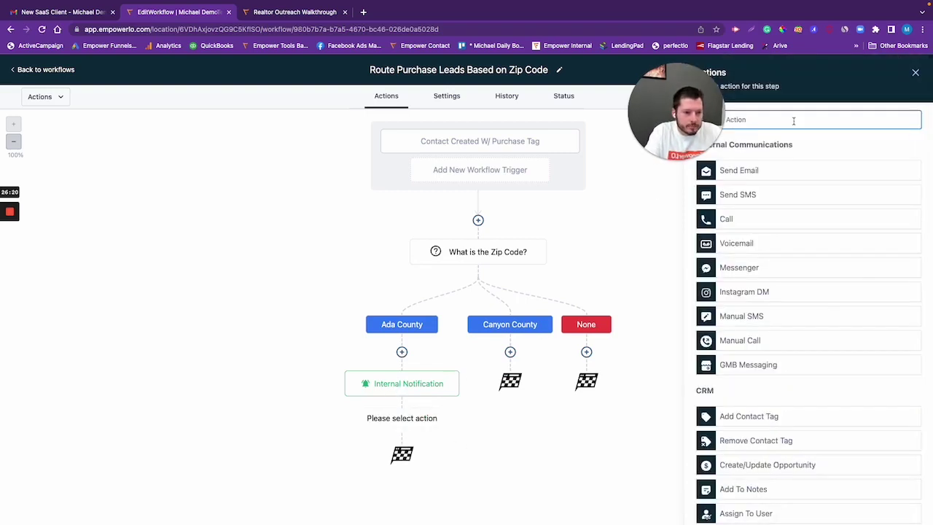
type("cond")
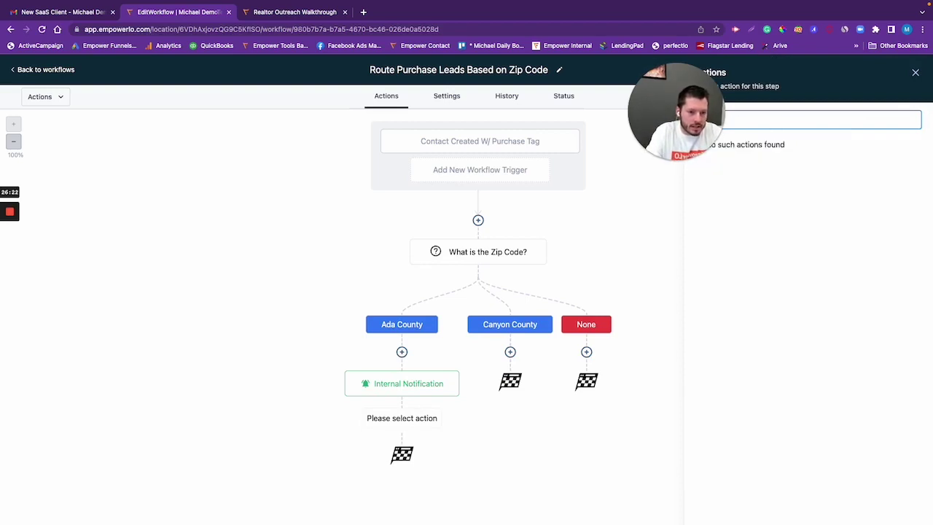
key("BackSpace")
key("BackSpace")
key("BackSpace")
key("BackSpace")
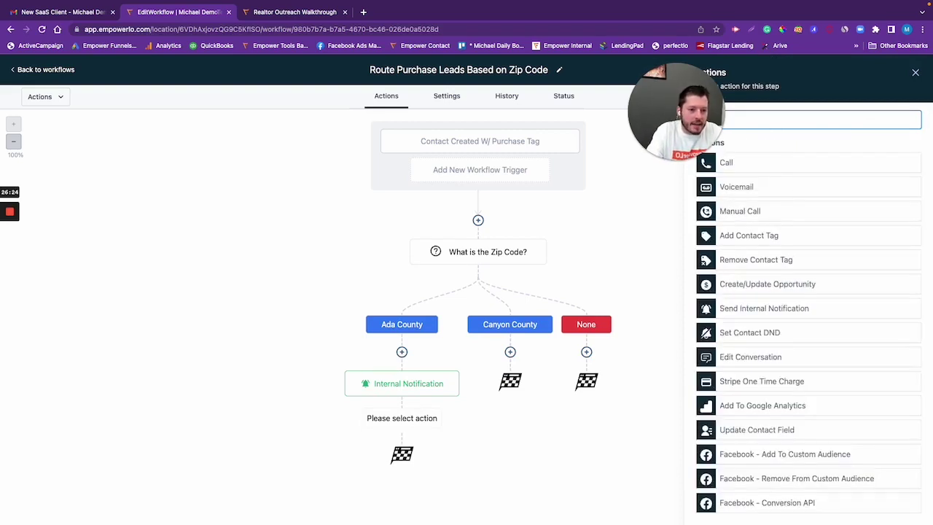
type("cont")
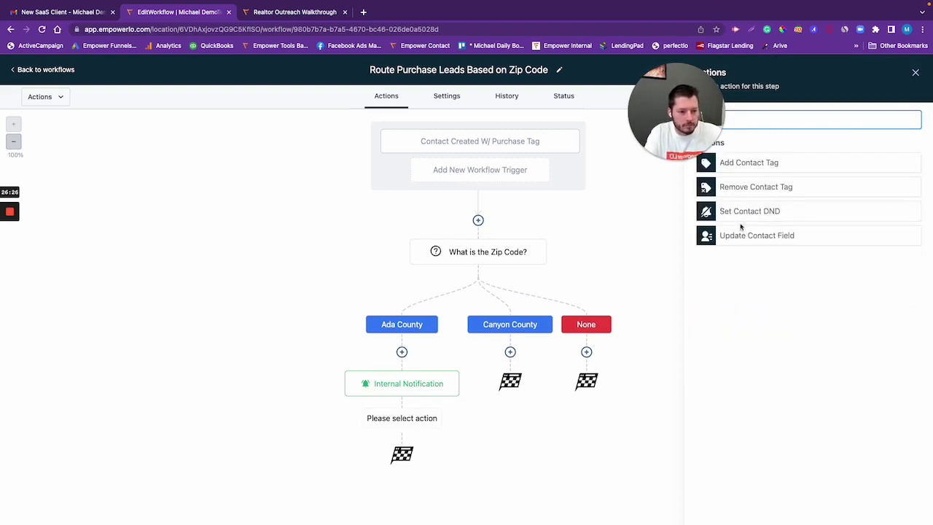
left_click(748, 235)
- Add a Business Name field row to update and focus its value box
left_click(636, 166)
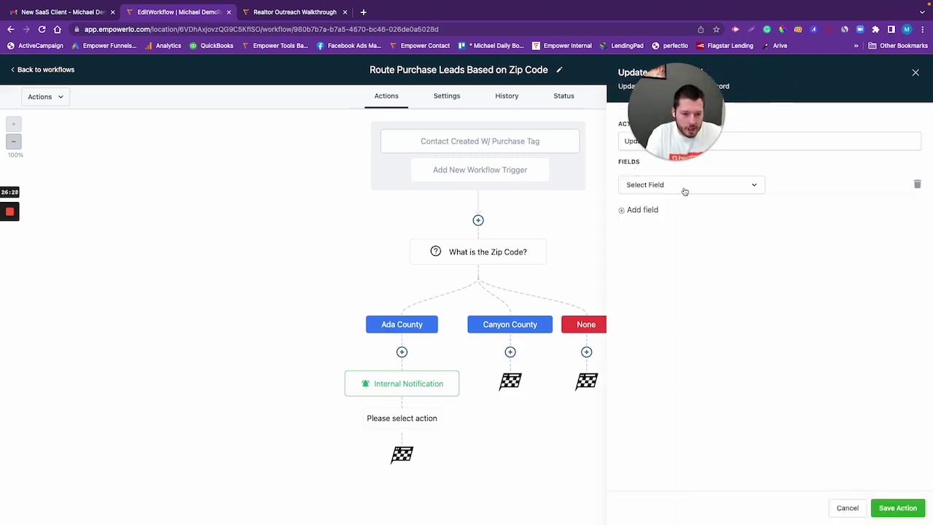
left_click(683, 188)
type("agen")
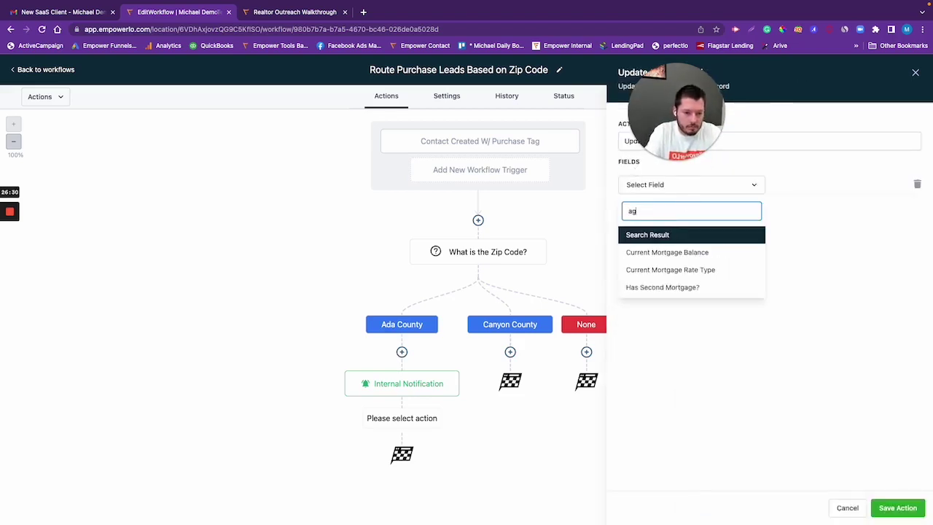
key("BackSpace")
key("BackSpace")
key("BackSpace")
key("BackSpace")
type("business")
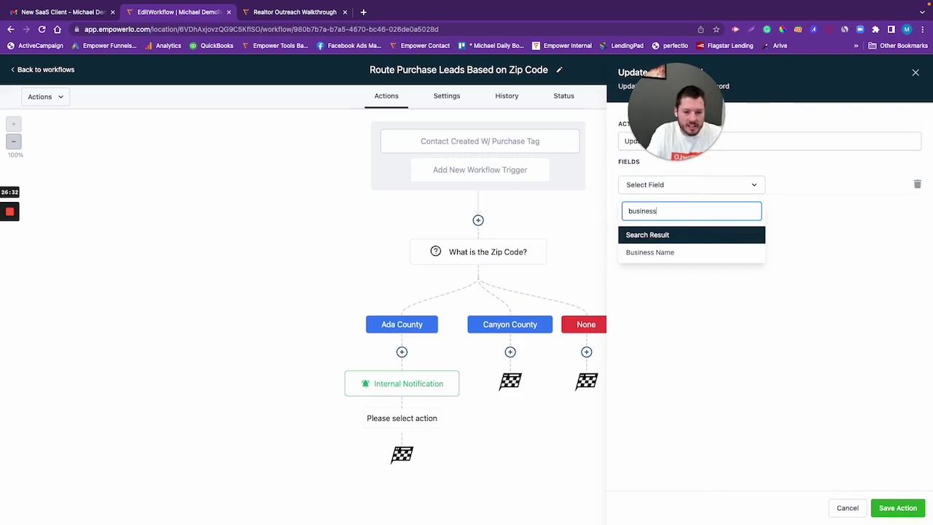
left_click(677, 252)
left_click(824, 185)
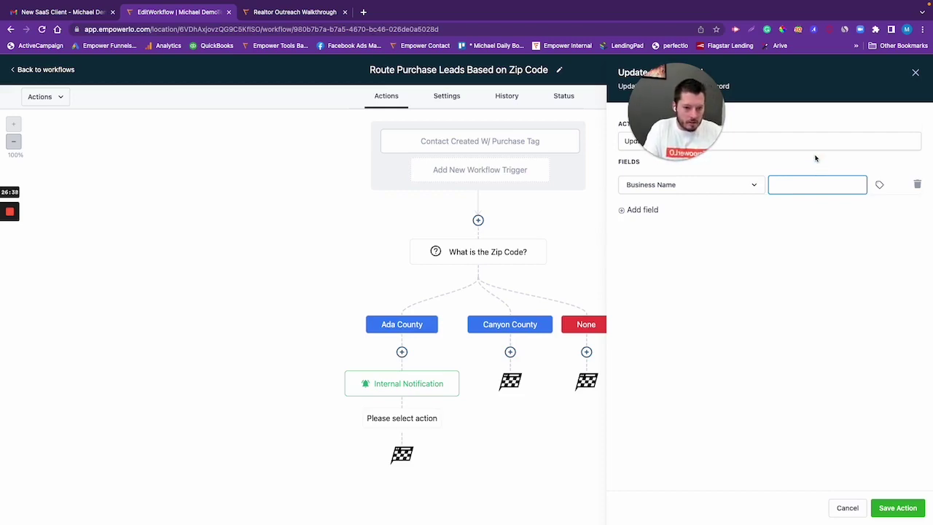
left_click_drag(750, 109, 488, 134)
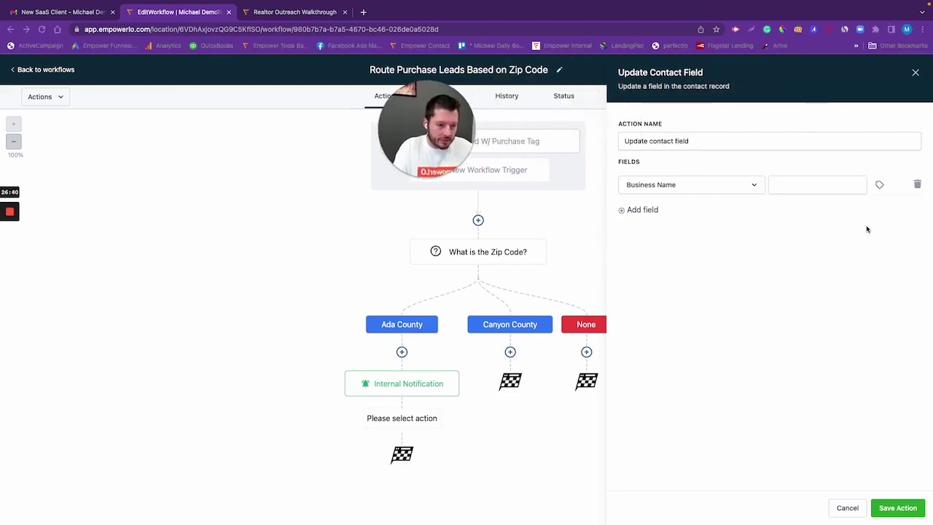
left_click(824, 188)
- Enter 'Agent Z' as the Business Name value and save the Update Contact Field step
type("Agent Z")
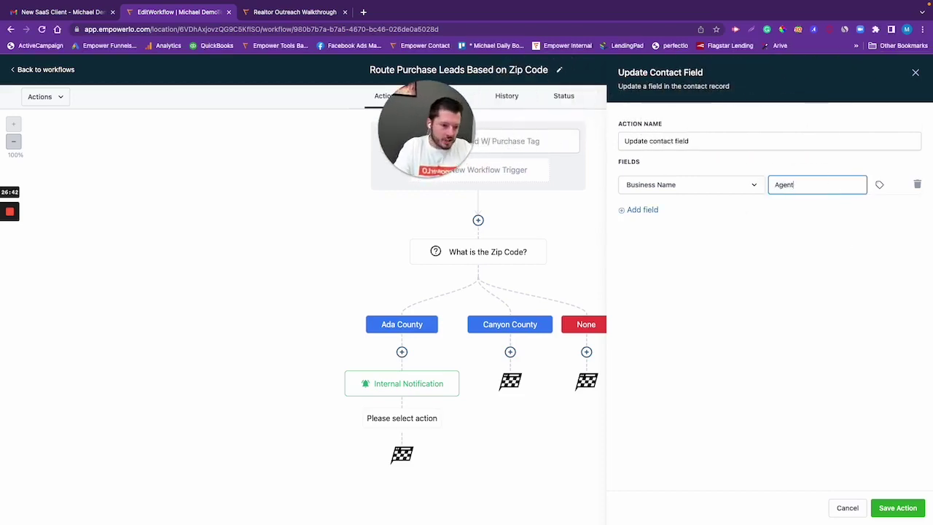
left_click(831, 294)
left_click(897, 505)
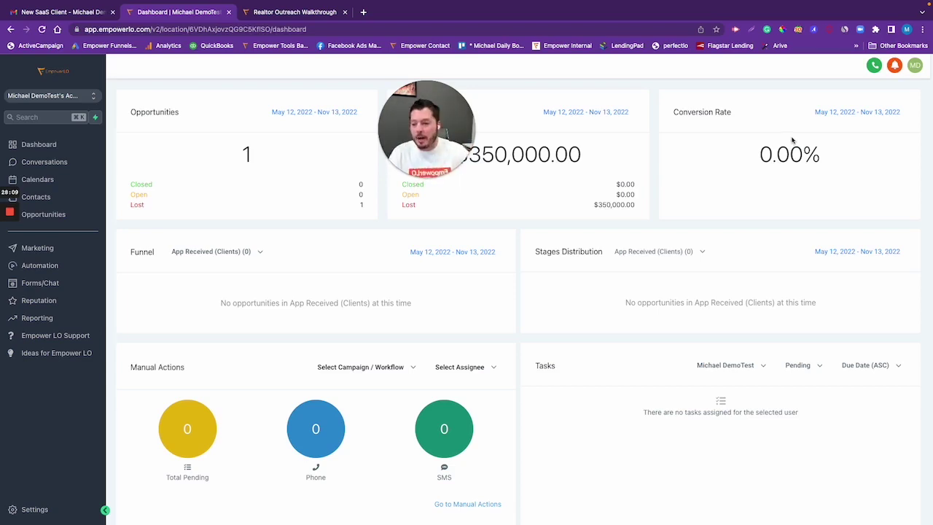
- Open the Video Quick Links article via Empower LO Support, then switch back to the Dashboard tab
left_click(82, 334)
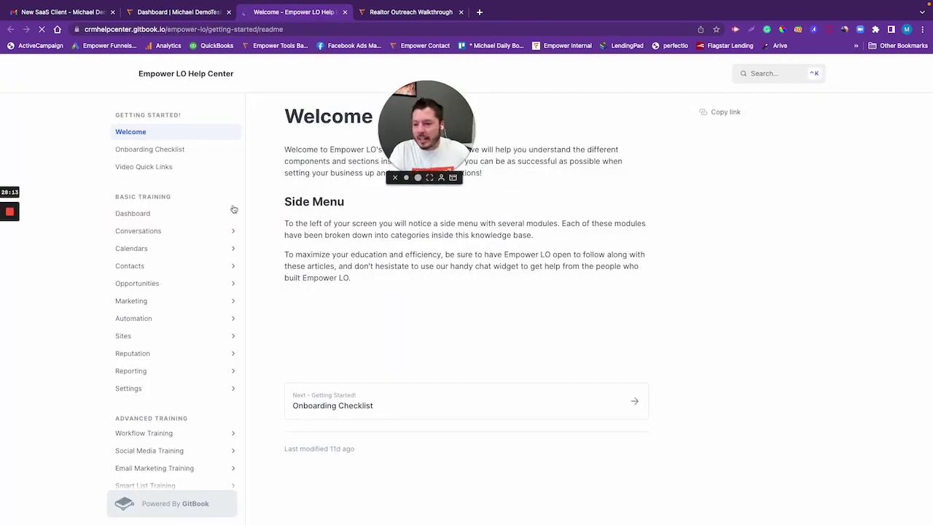
left_click(143, 168)
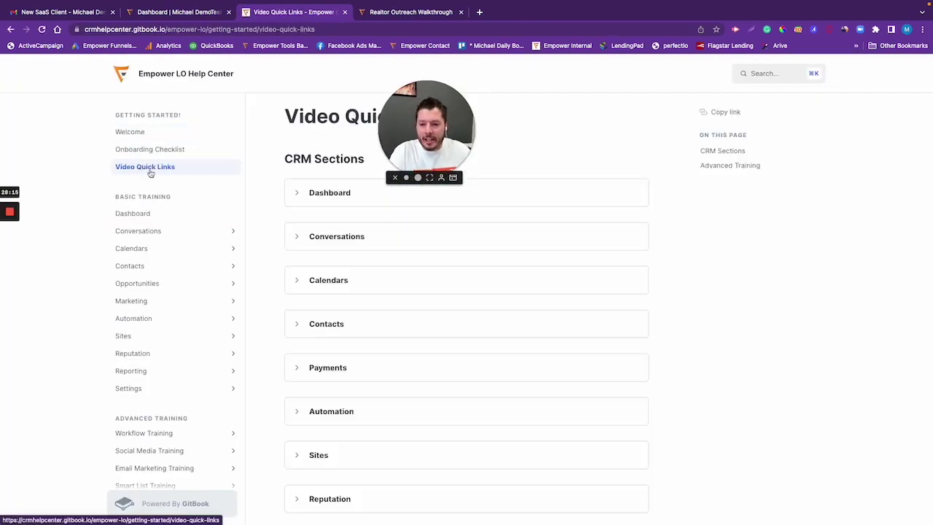
scroll(312, 277, "down", 4)
scroll(271, 235, "up", 4)
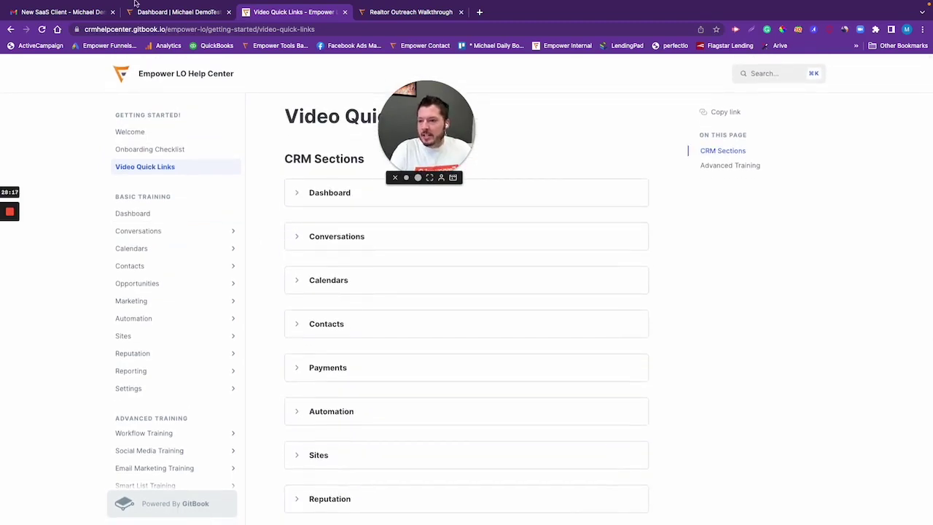
left_click(175, 12)
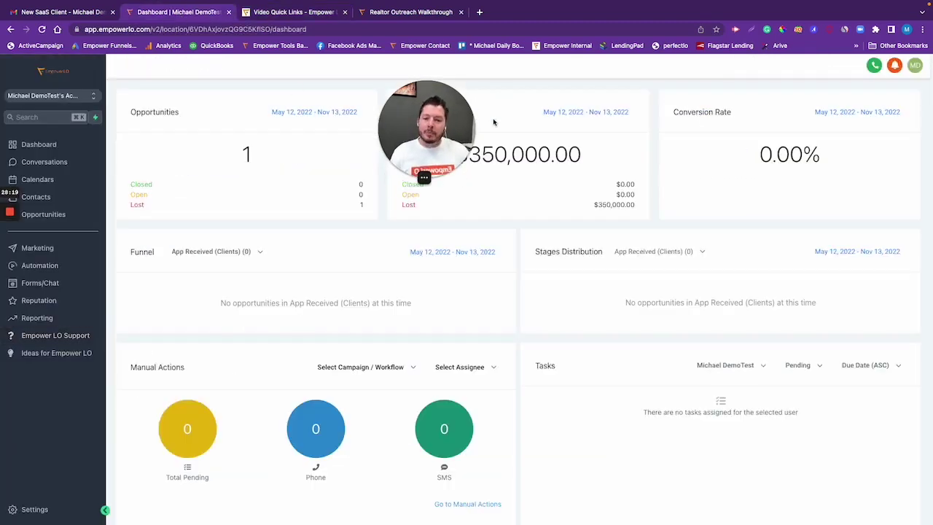